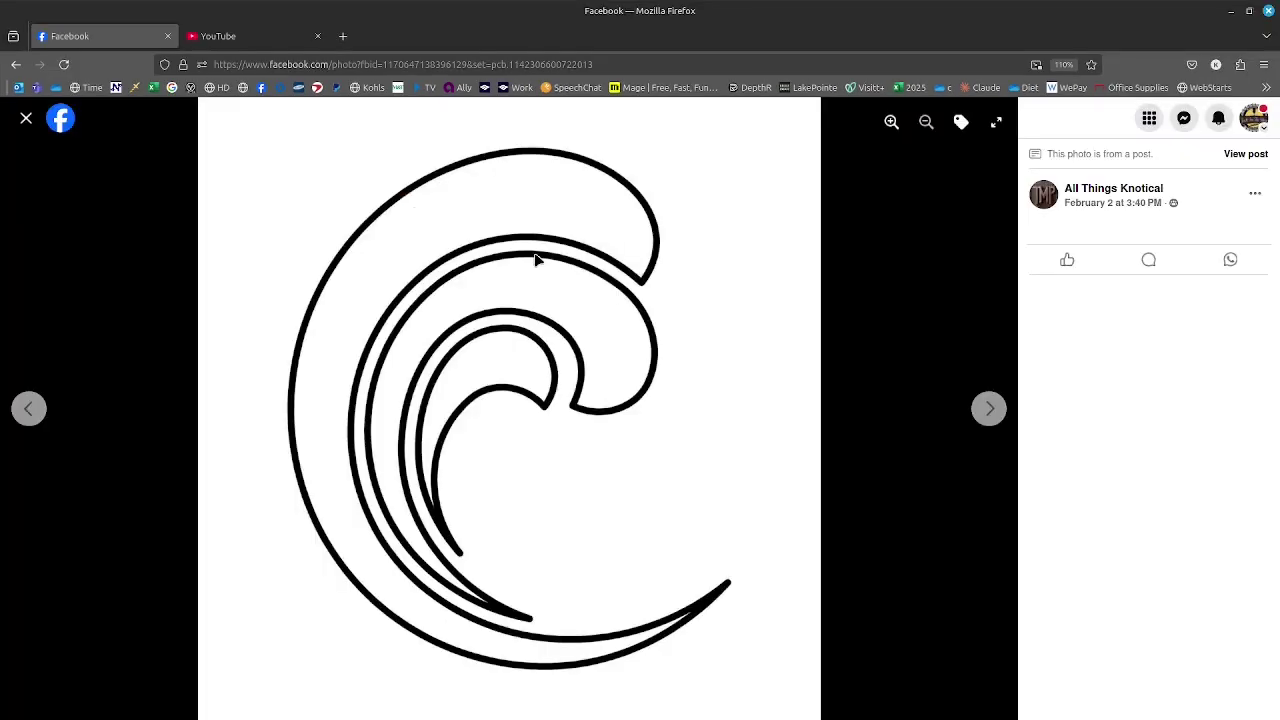
# Copy the wave line-art image from the Facebook photo and paste it into the untitled LightBurn project.
pyautogui.rightClick(536, 260)
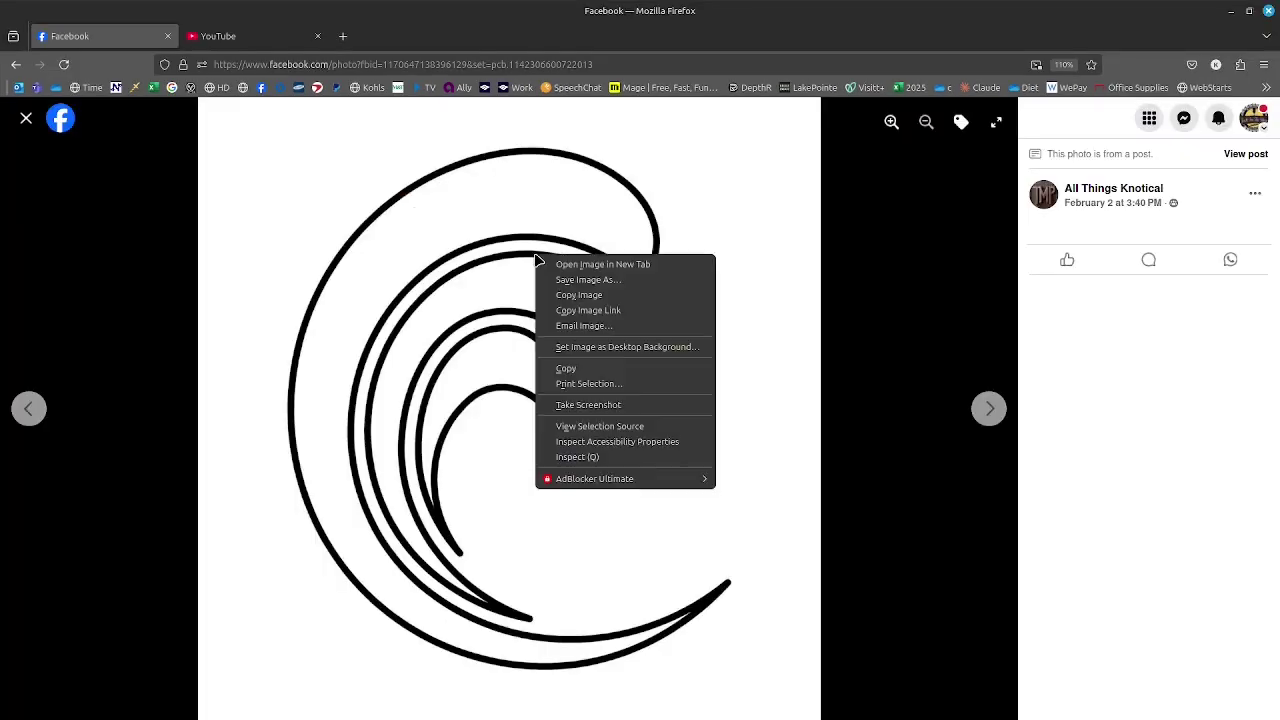
pyautogui.click(589, 299)
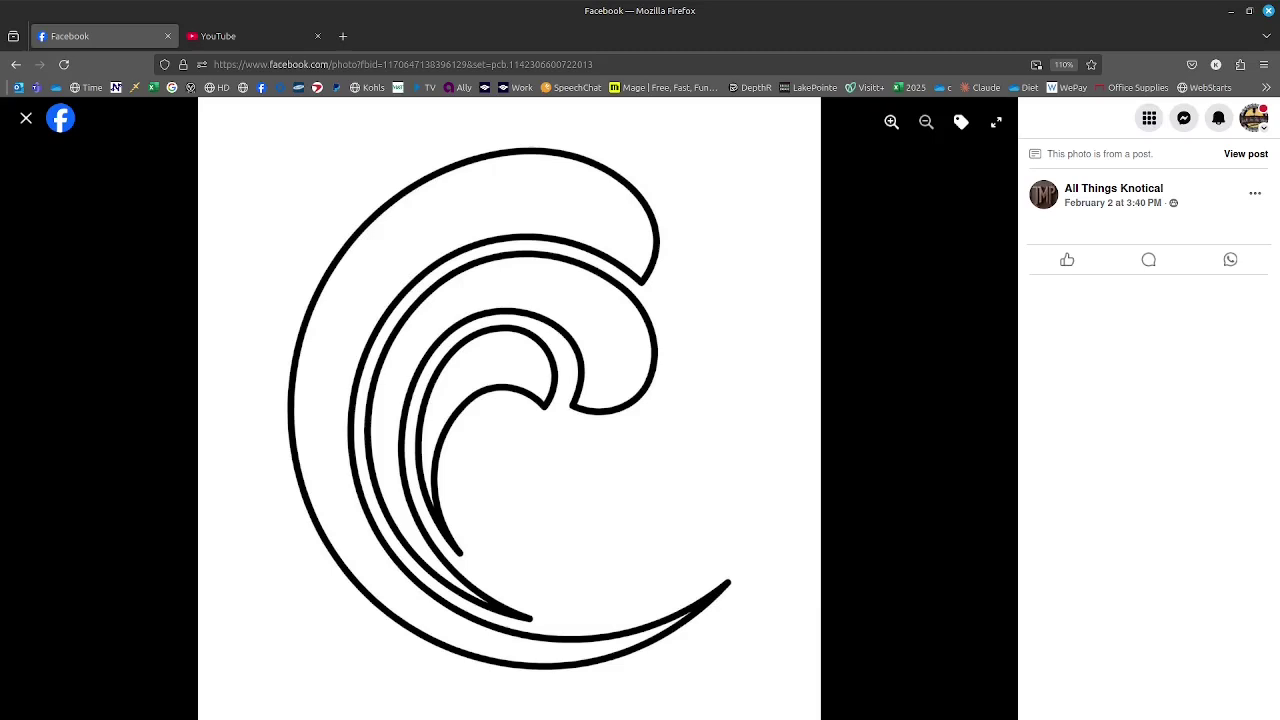
pyautogui.hotkey('alt', 'Tab')
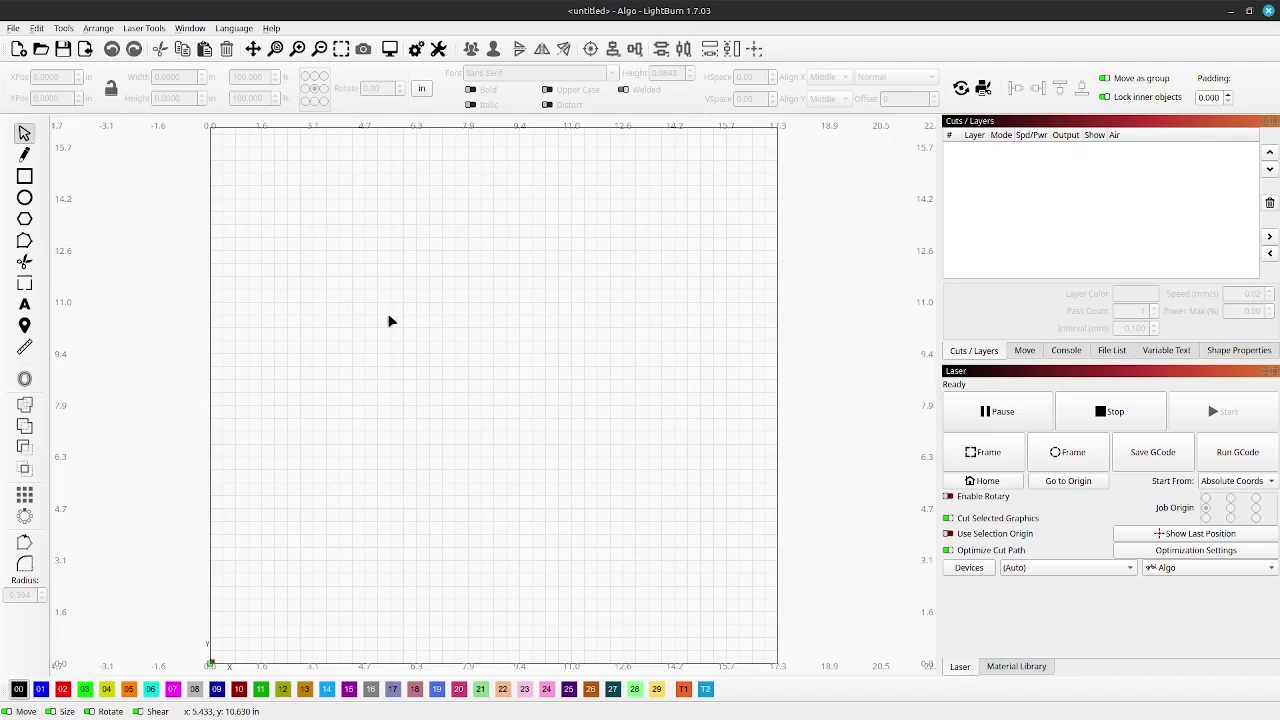
pyautogui.hotkey('ctrl', 'v')
# Move the pasted wave image off the work area into the empty space beside it.
pyautogui.scroll(-4, 387, 316)
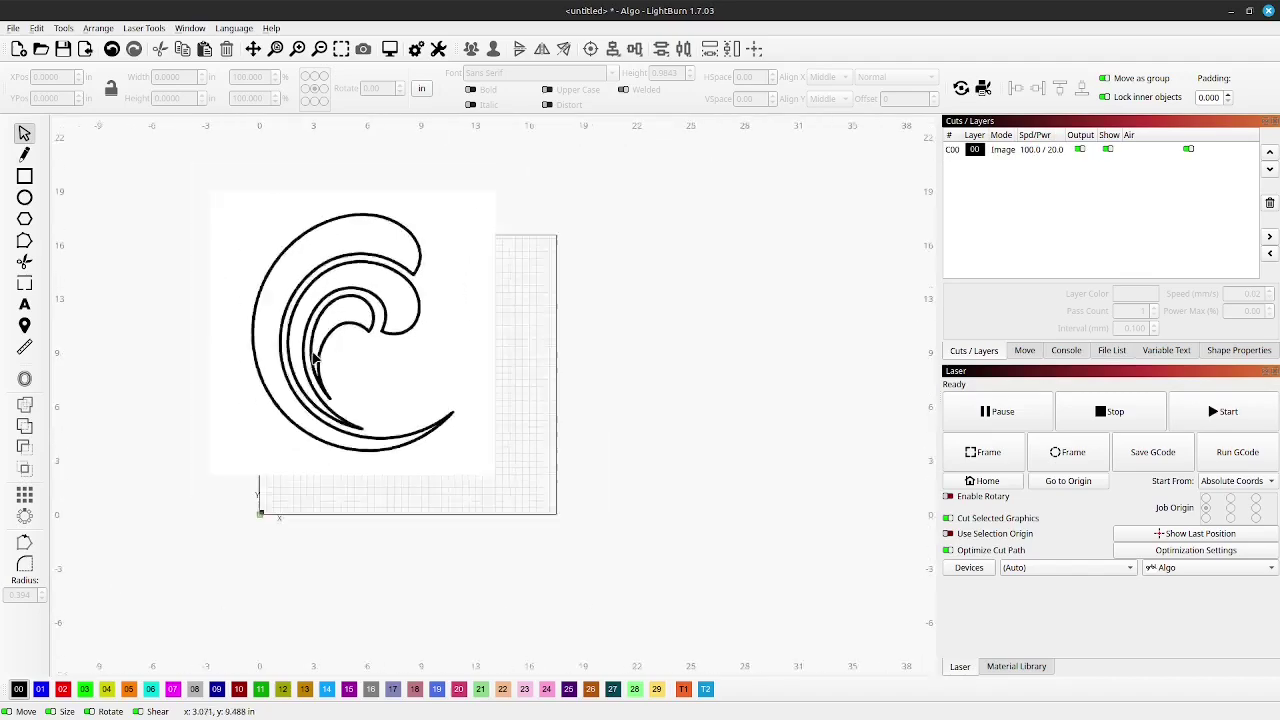
pyautogui.click(397, 340)
pyautogui.moveTo(397, 340); pyautogui.dragTo(619, 328)
pyautogui.scroll(4, 619, 328)
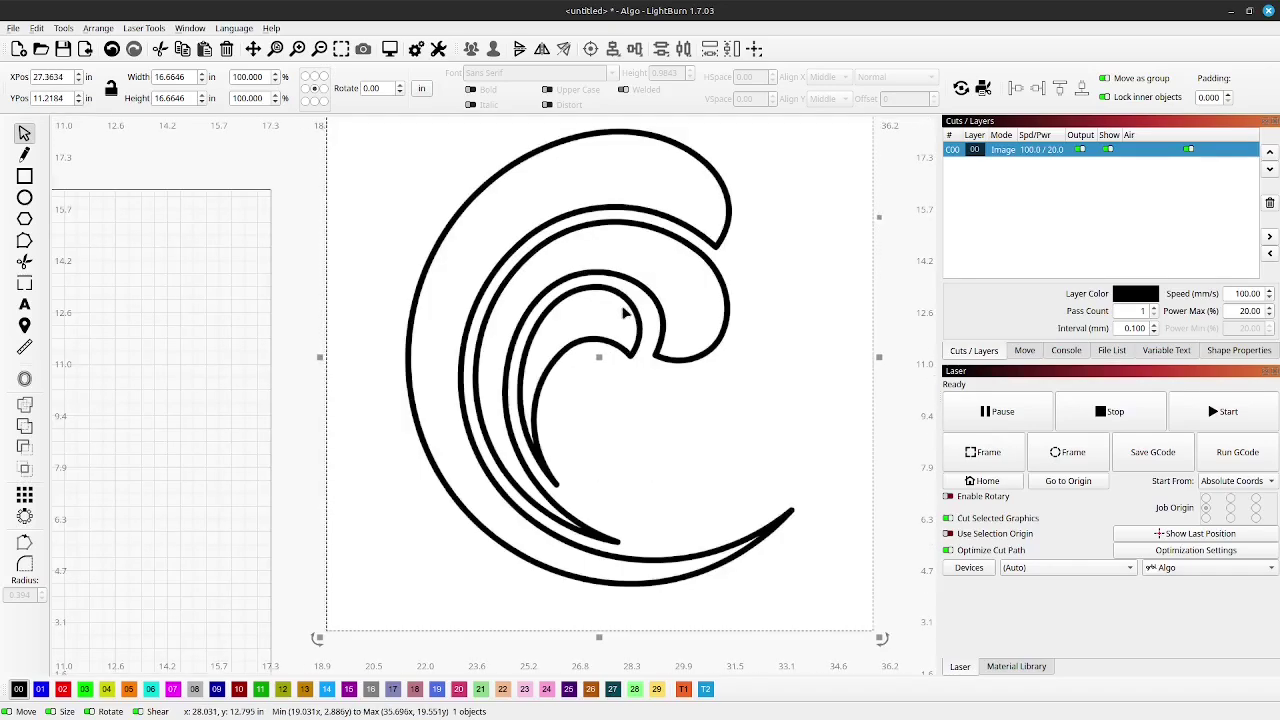
# Trace the wave image into vector outlines with threshold 128, smoothness 1.000 and optimize 0.2.
pyautogui.rightClick(617, 277)
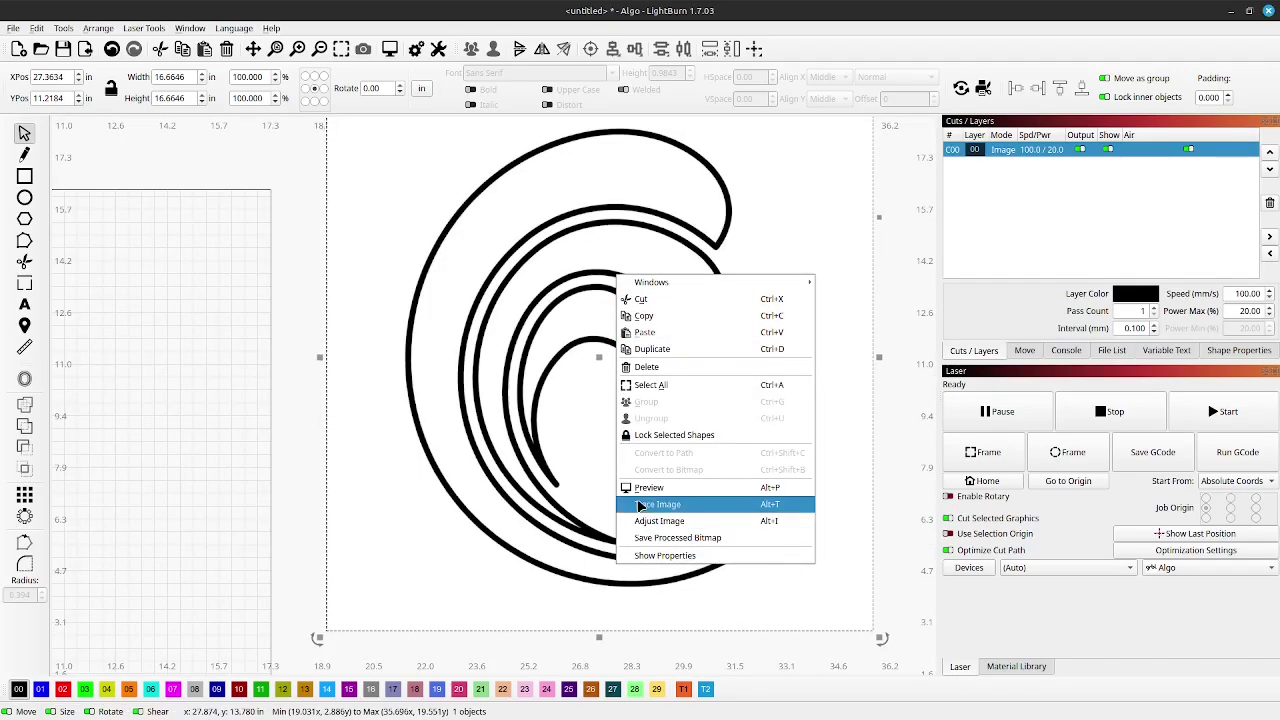
pyautogui.click(690, 506)
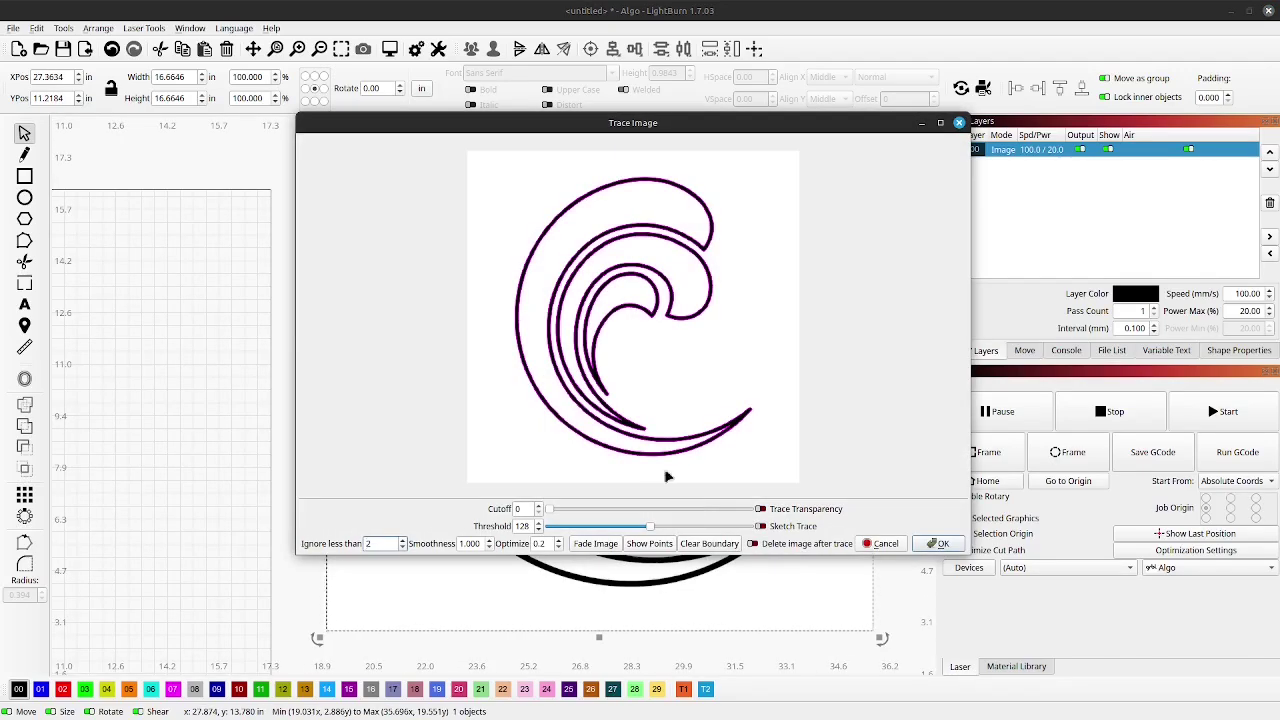
pyautogui.scroll(6, 660, 455)
pyautogui.scroll(-7, 662, 428)
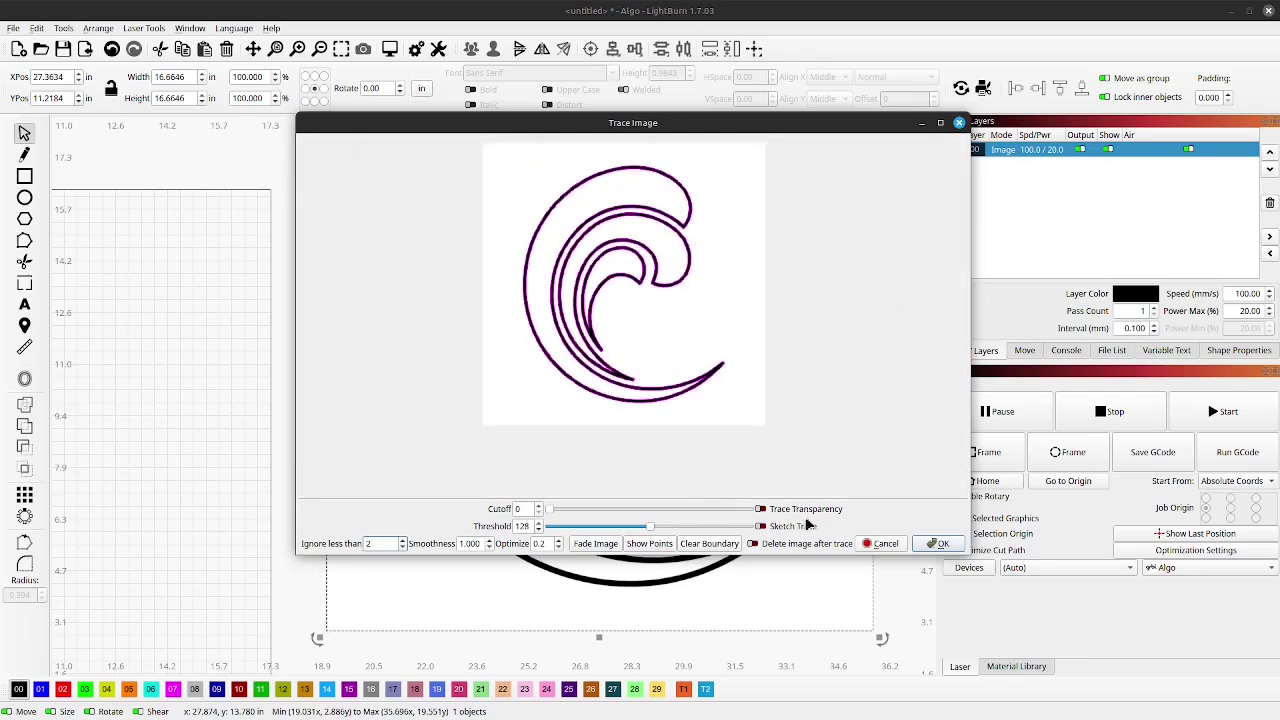
pyautogui.click(938, 543)
# Move the traced wave outlines onto the work area and delete the source image.
pyautogui.scroll(-4, 760, 375)
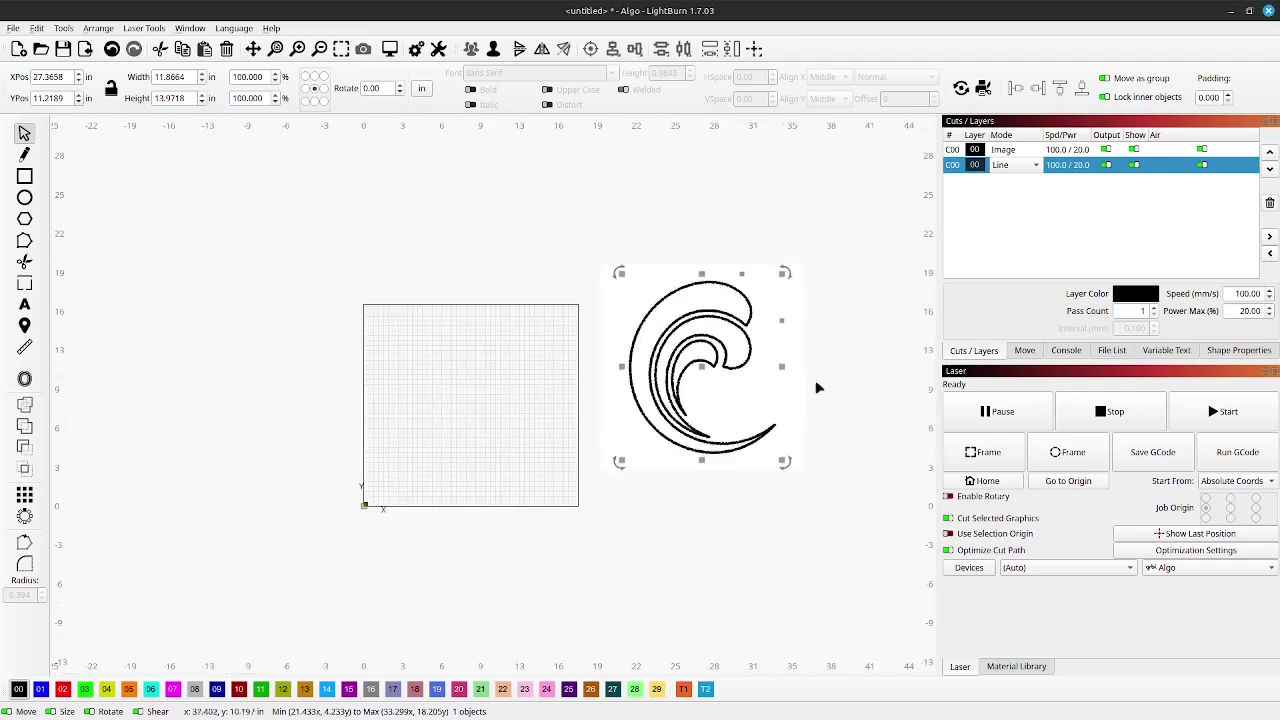
pyautogui.moveTo(694, 378); pyautogui.dragTo(552, 398)
# Ungroup the traced wave outlines and put a duplicate of them on red layer 02.
pyautogui.moveTo(259, 248); pyautogui.dragTo(687, 581)
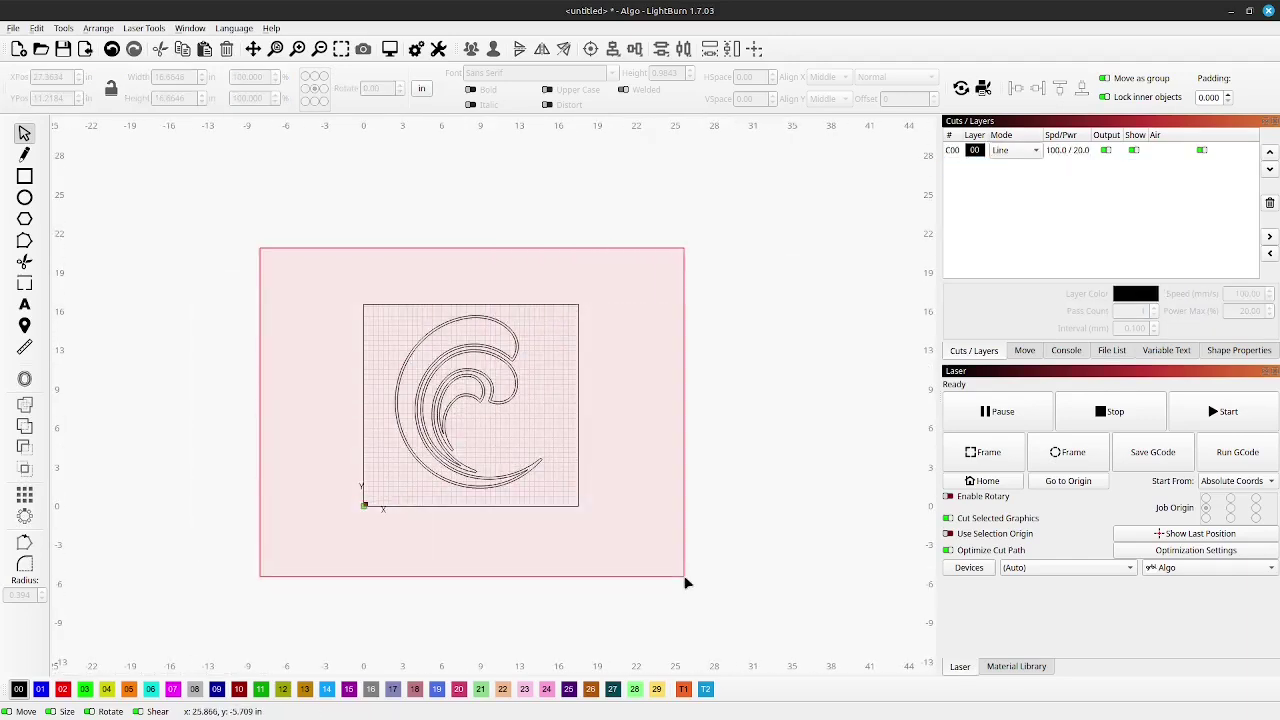
pyautogui.scroll(4, 417, 379)
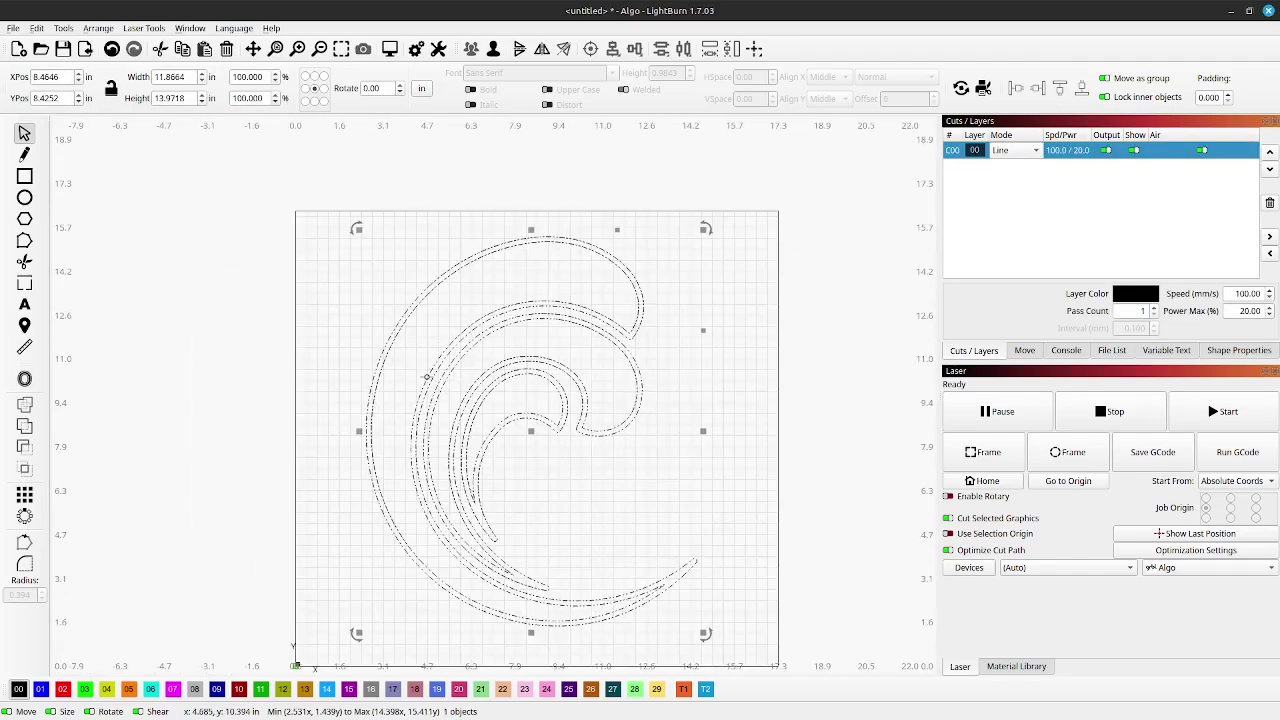
pyautogui.click(492, 48)
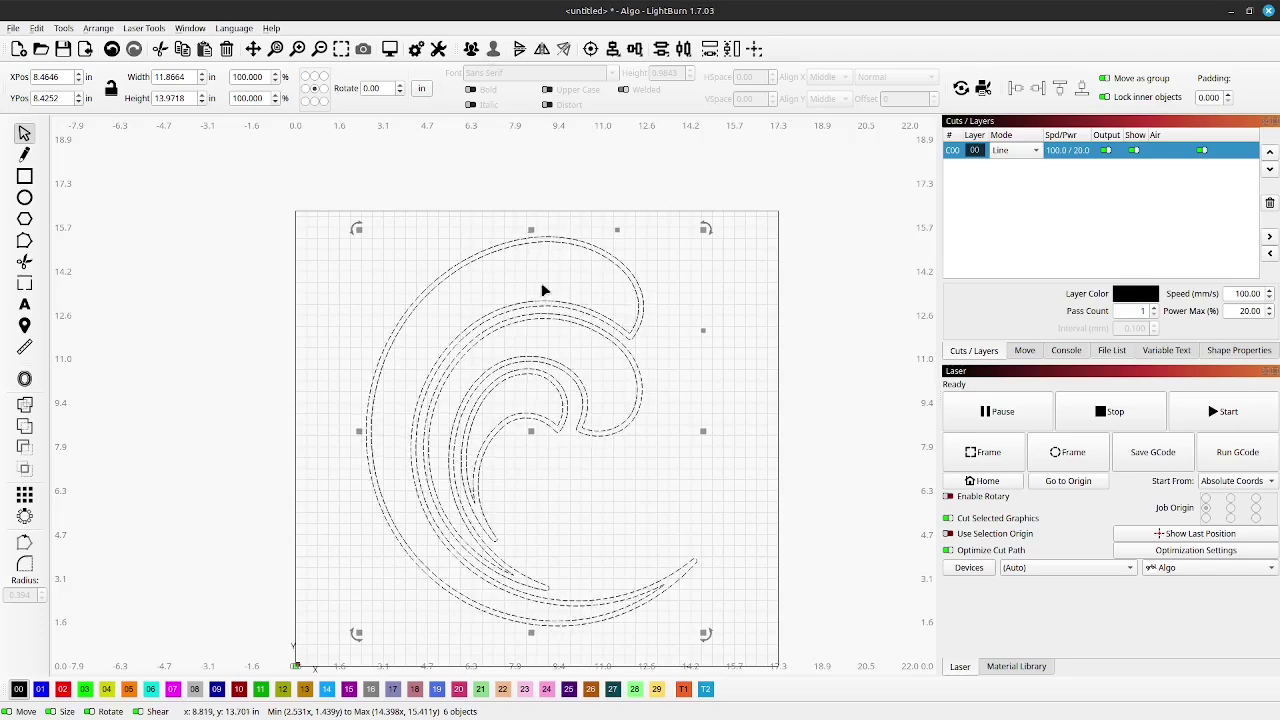
pyautogui.click(437, 217)
pyautogui.moveTo(270, 184); pyautogui.dragTo(752, 623)
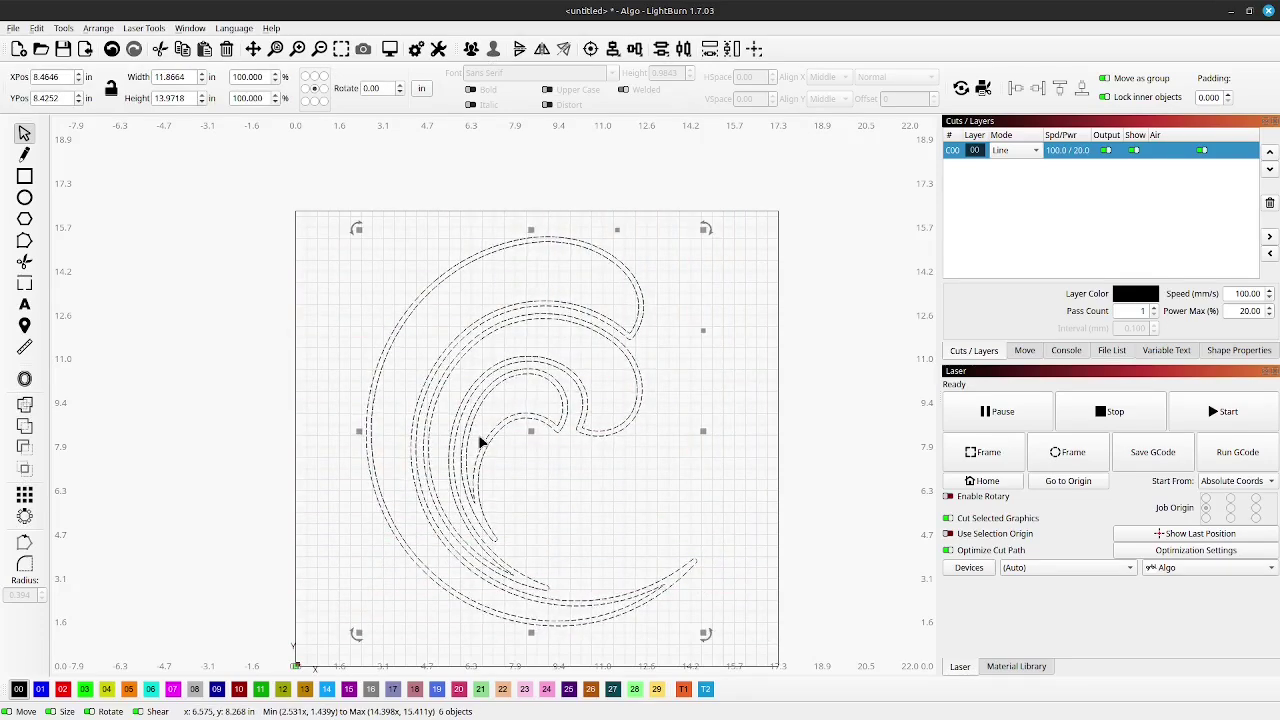
pyautogui.click(62, 689)
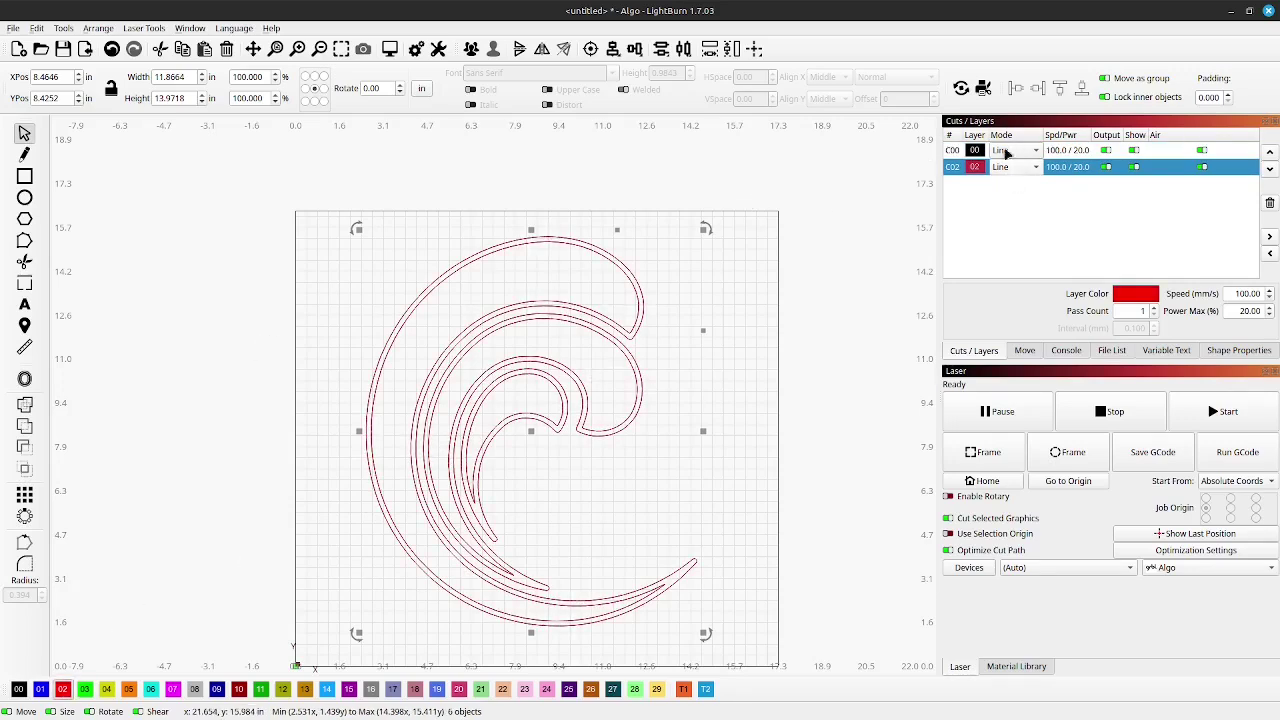
# Open the large wave's outer outline on black layer 00 for node editing, hiding red layer 02 only while selecting it.
pyautogui.scroll(5, 571, 423)
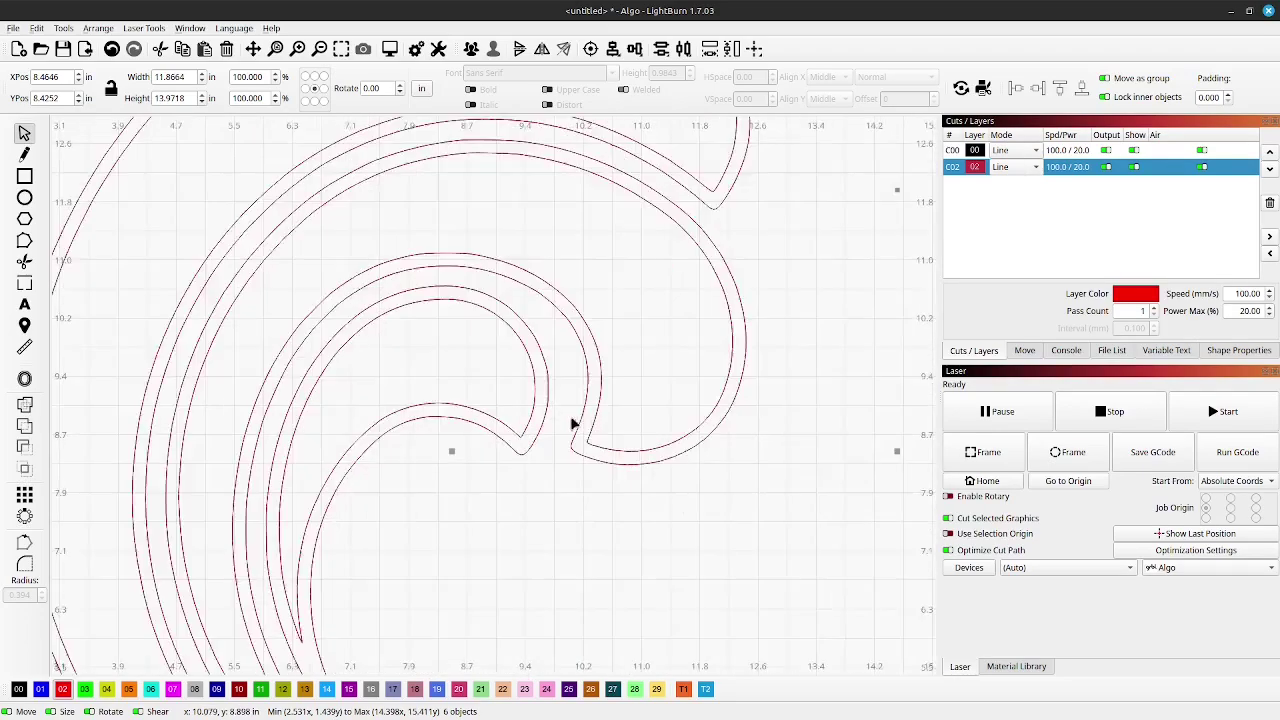
pyautogui.scroll(-5, 489, 358)
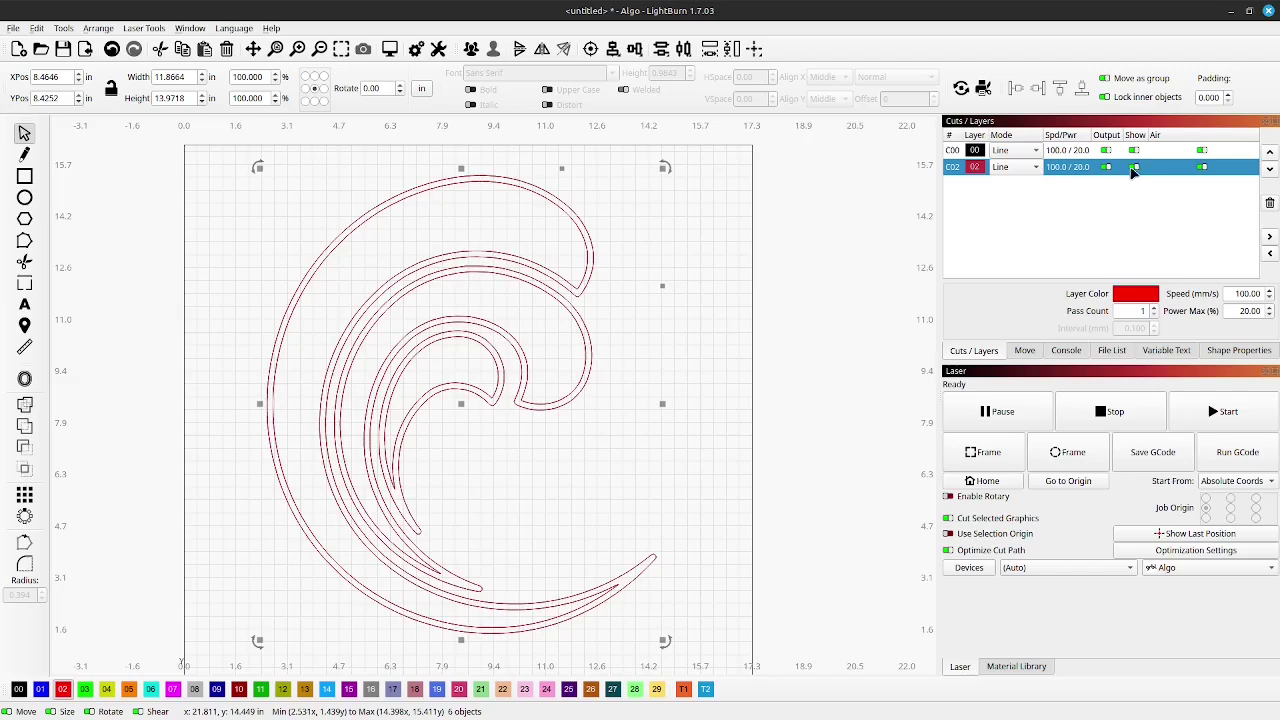
pyautogui.click(329, 208)
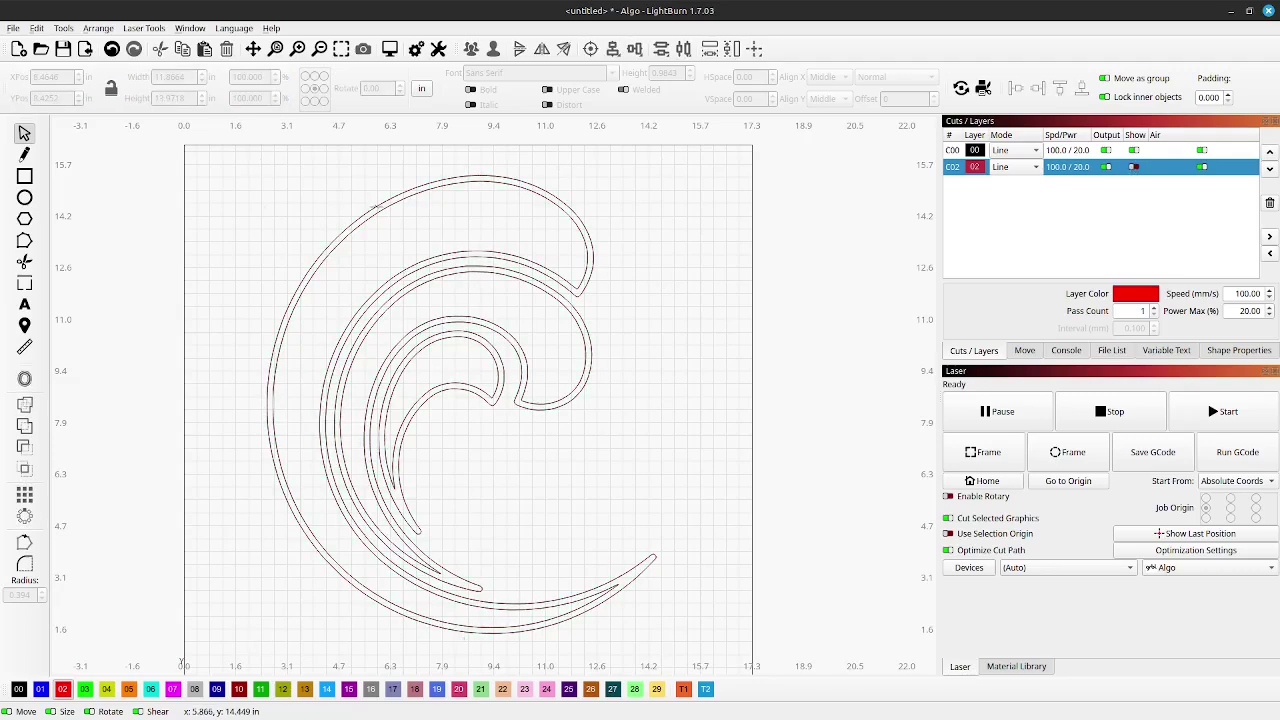
pyautogui.click(375, 208)
pyautogui.click(26, 242)
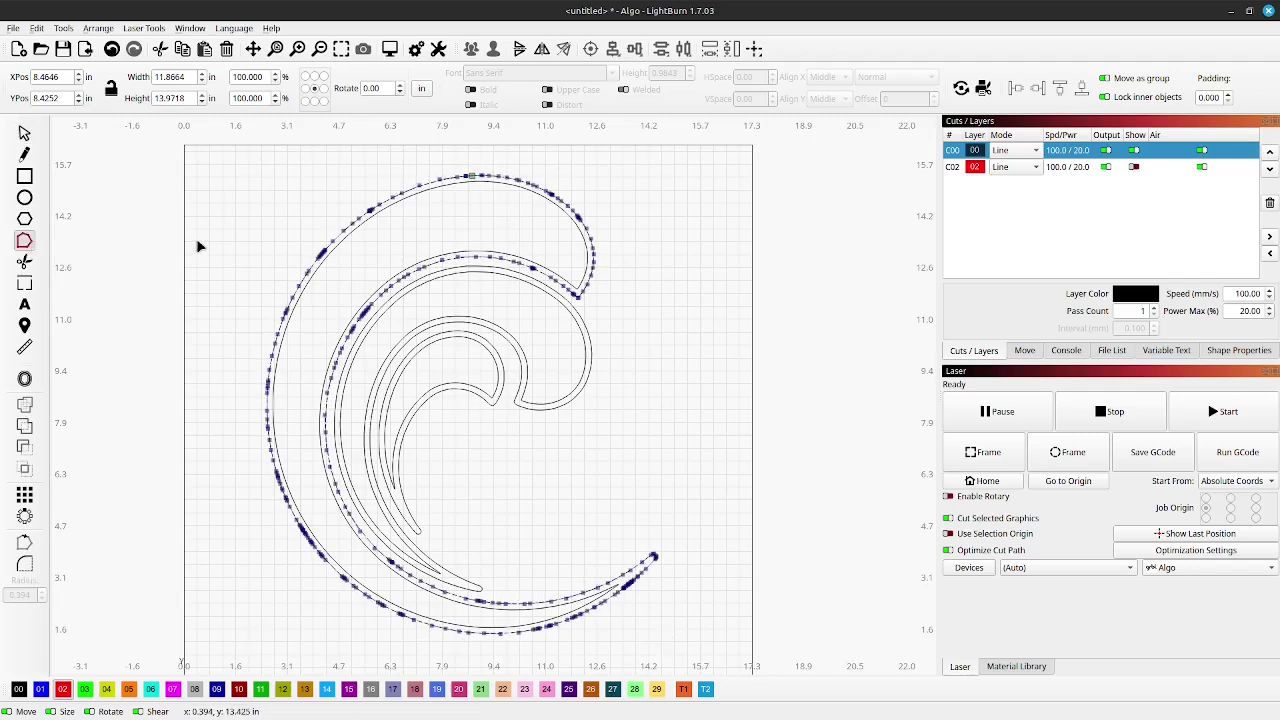
pyautogui.click(1134, 168)
pyautogui.moveTo(166, 141); pyautogui.dragTo(590, 247)
pyautogui.click(585, 241)
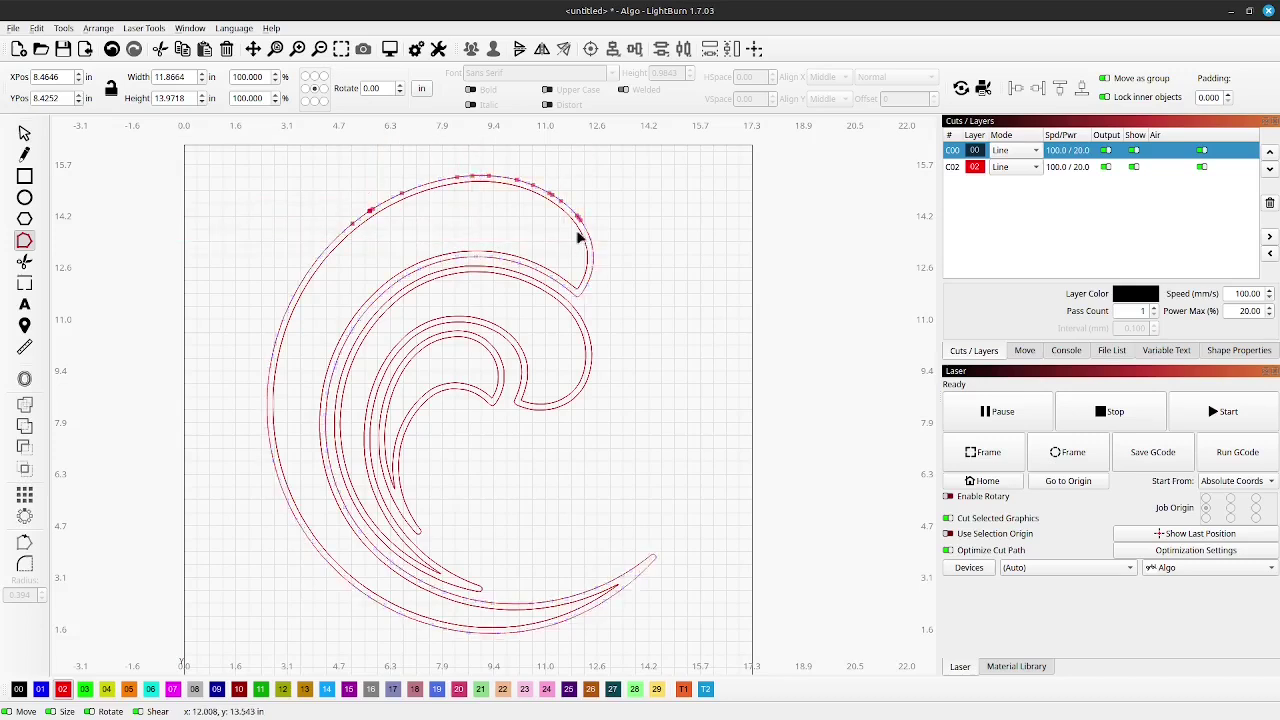
pyautogui.click(331, 221)
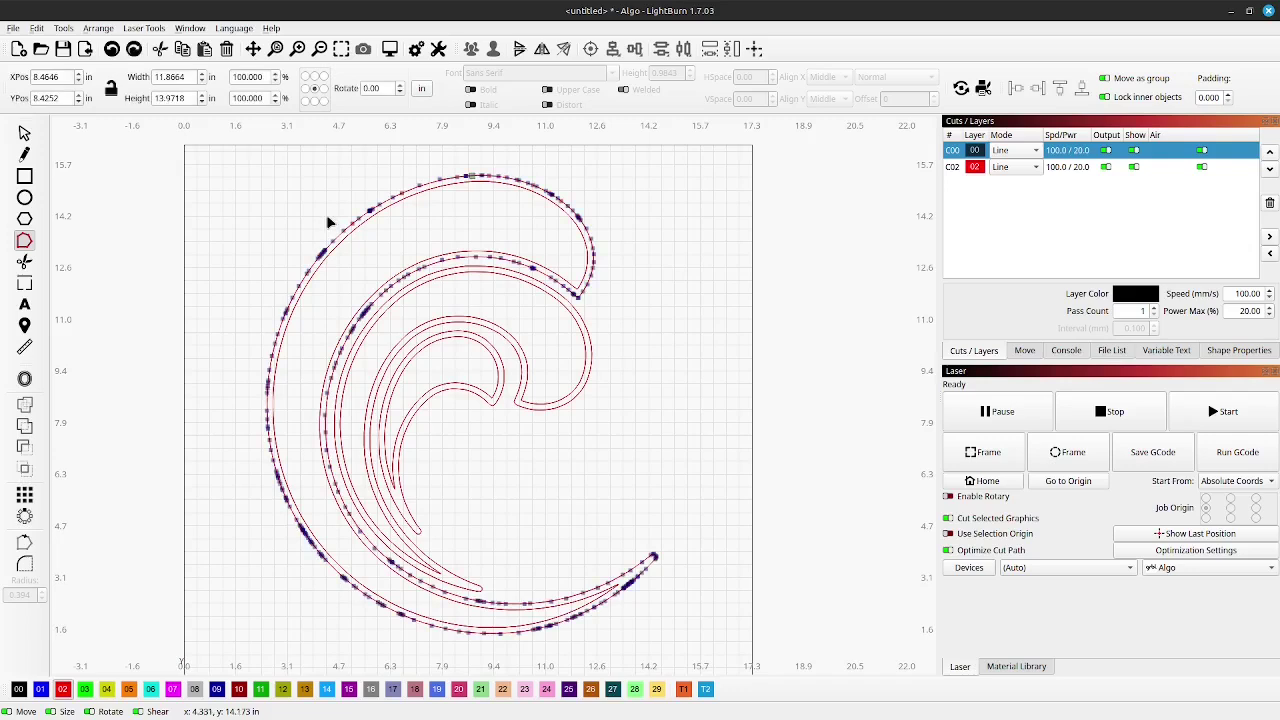
# Delete the surplus nodes along the upper arc of the large wave's outer outline.
pyautogui.moveTo(211, 140); pyautogui.dragTo(590, 246)
pyautogui.press('Delete')
pyautogui.moveTo(193, 199); pyautogui.dragTo(366, 209)
pyautogui.press('Delete')
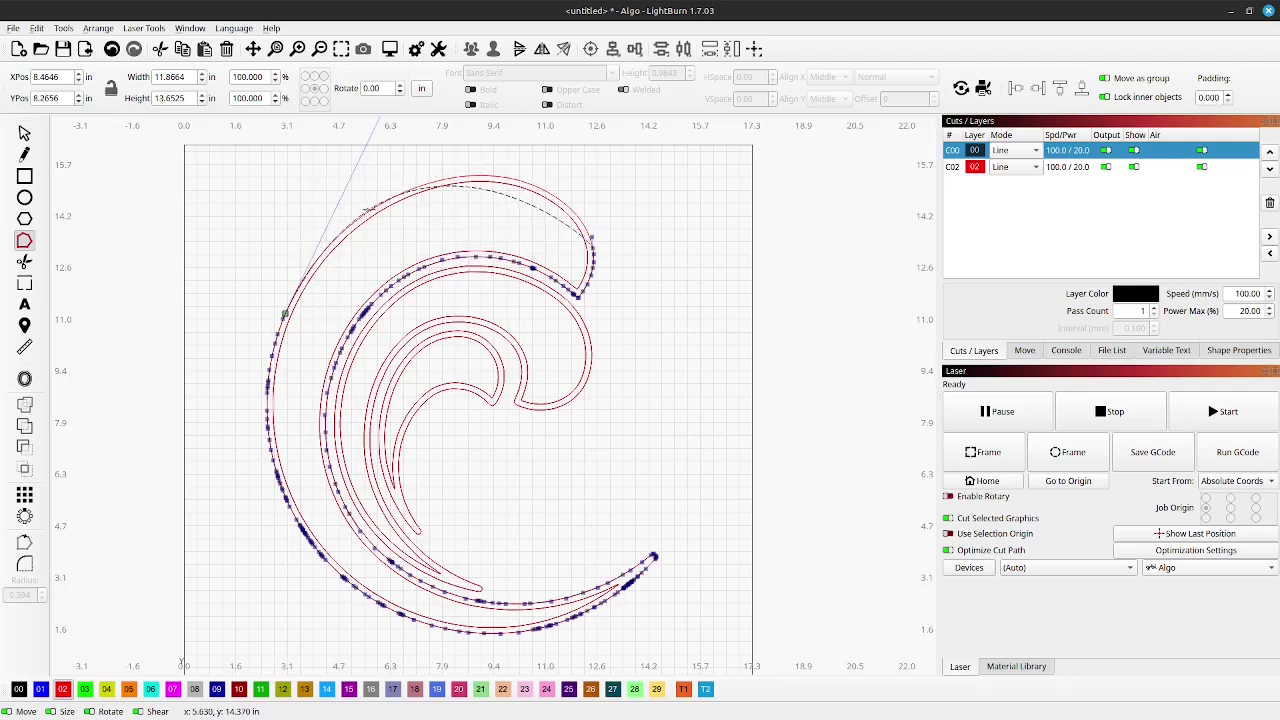
# Adjust the two curve handles of the outer outline's upper arc so it follows the red guide outline.
pyautogui.scroll(-1, 375, 238)
pyautogui.scroll(6, 550, 153)
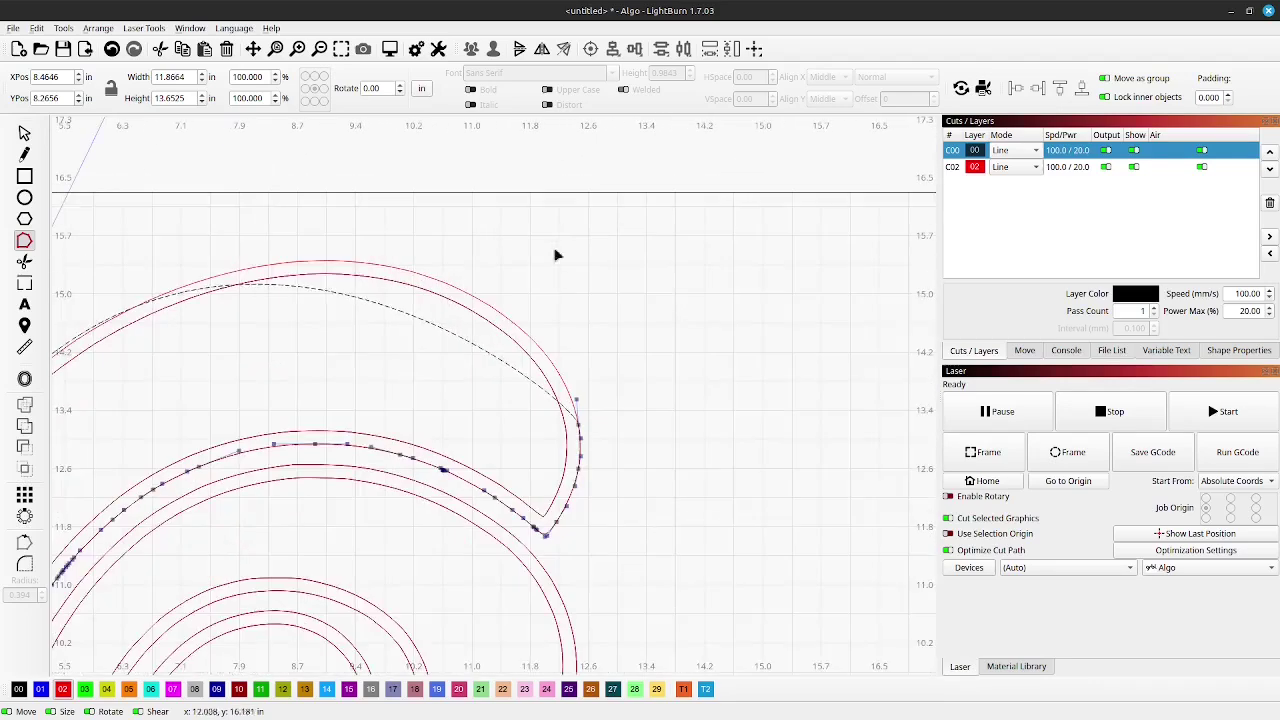
pyautogui.moveTo(577, 400); pyautogui.dragTo(547, 258)
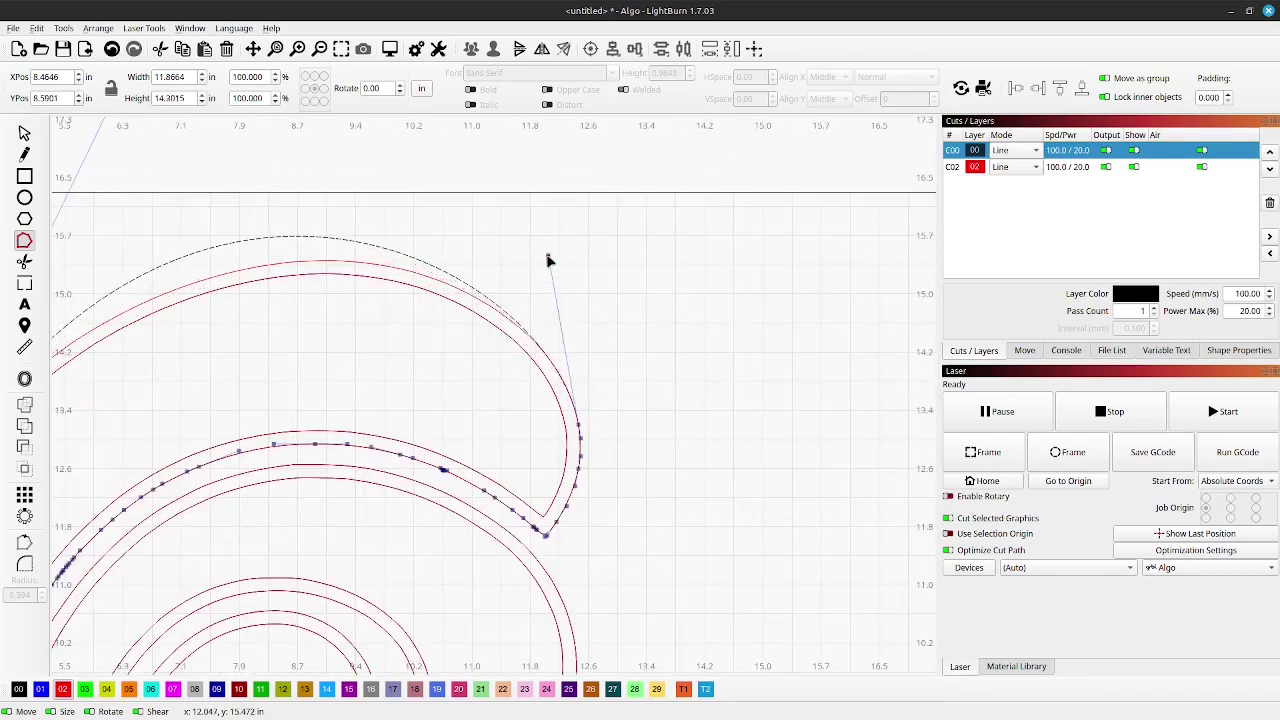
pyautogui.scroll(-2, 640, 285)
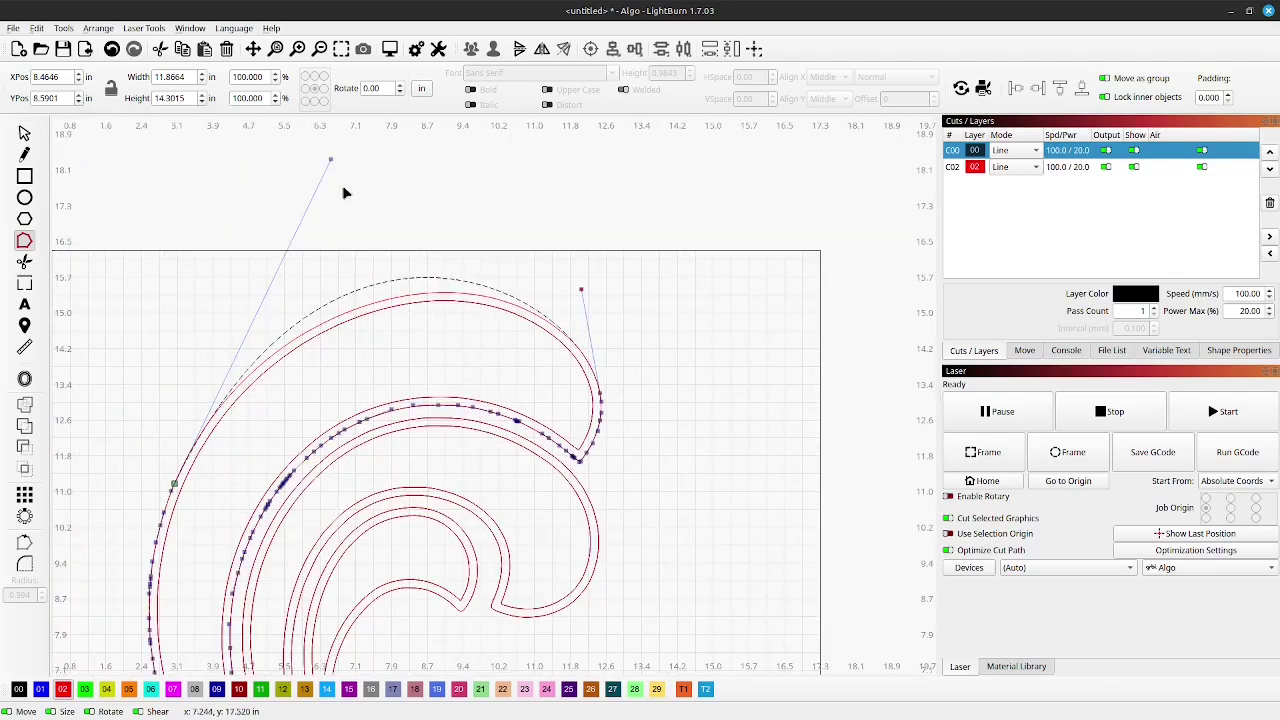
pyautogui.moveTo(330, 161); pyautogui.dragTo(308, 207)
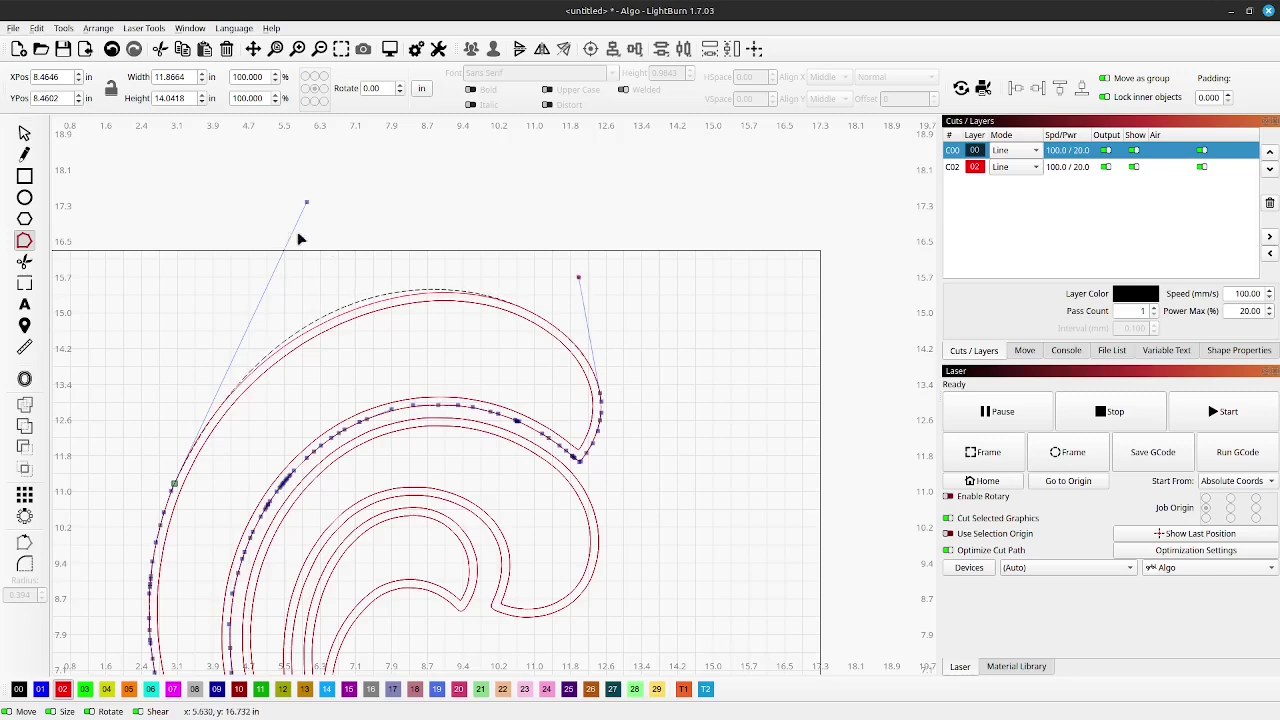
pyautogui.moveTo(306, 202); pyautogui.dragTo(294, 222)
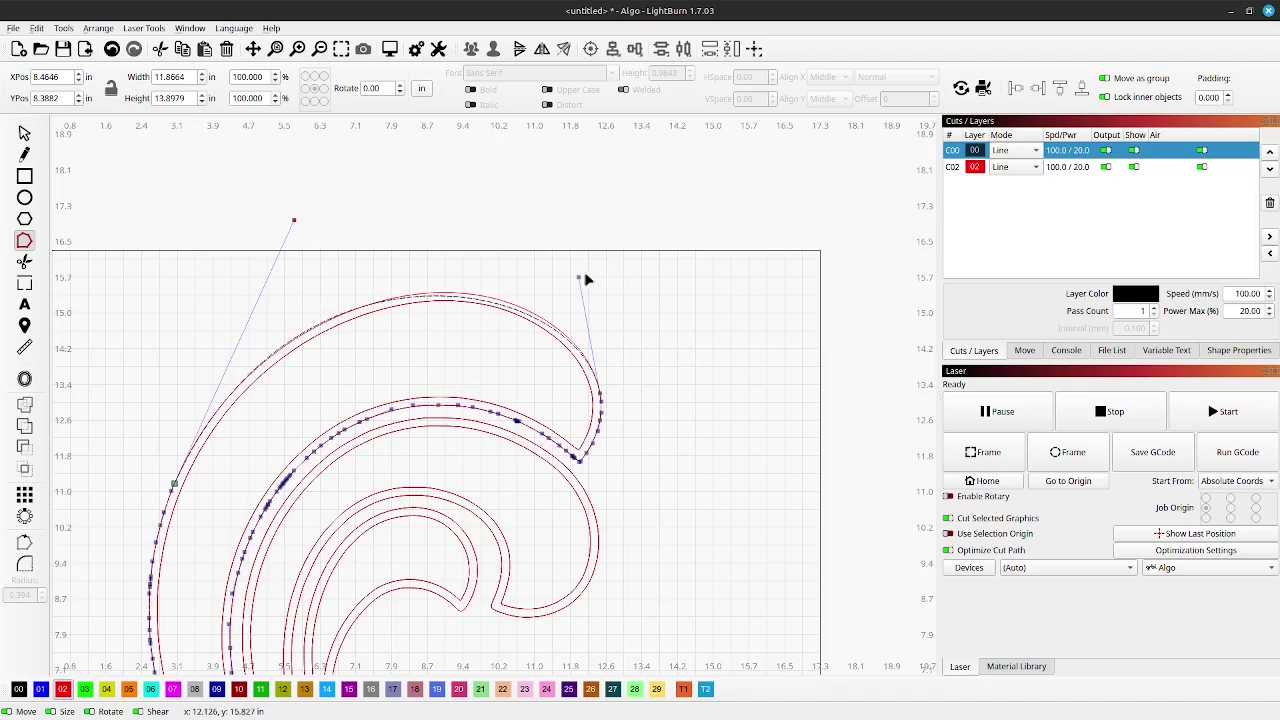
pyautogui.moveTo(579, 276); pyautogui.dragTo(580, 269)
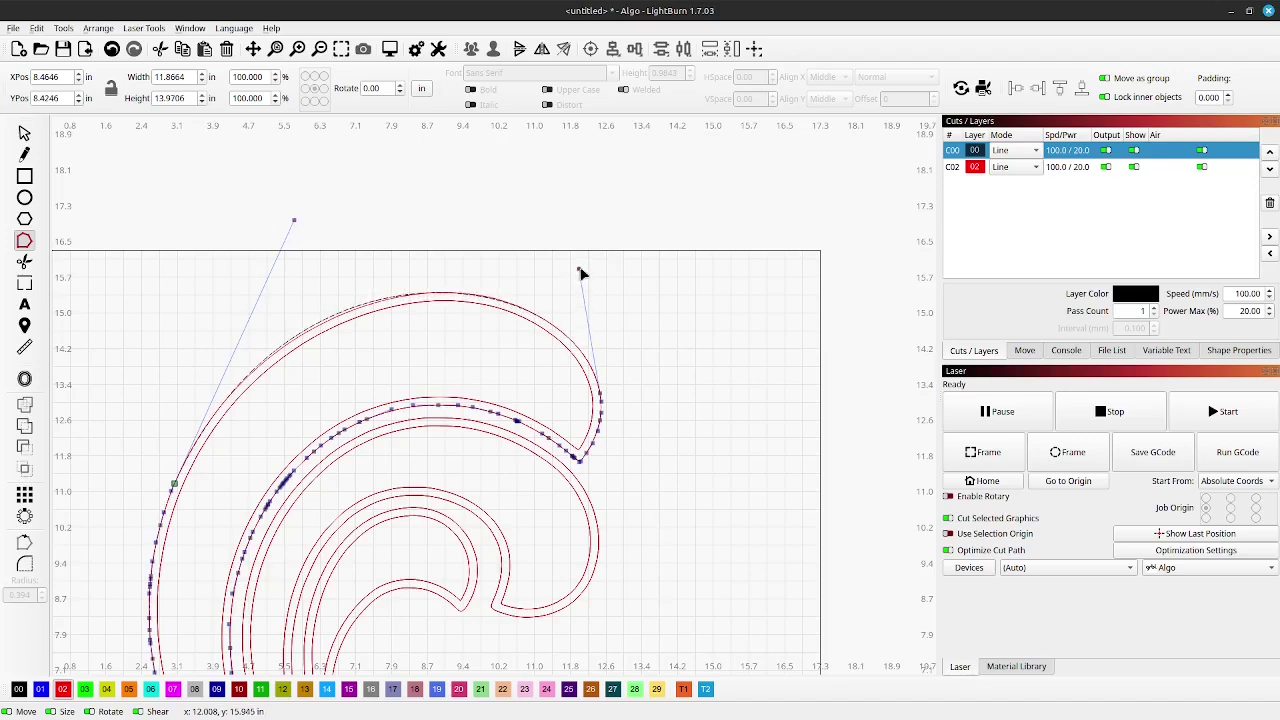
pyautogui.moveTo(294, 220); pyautogui.dragTo(291, 227)
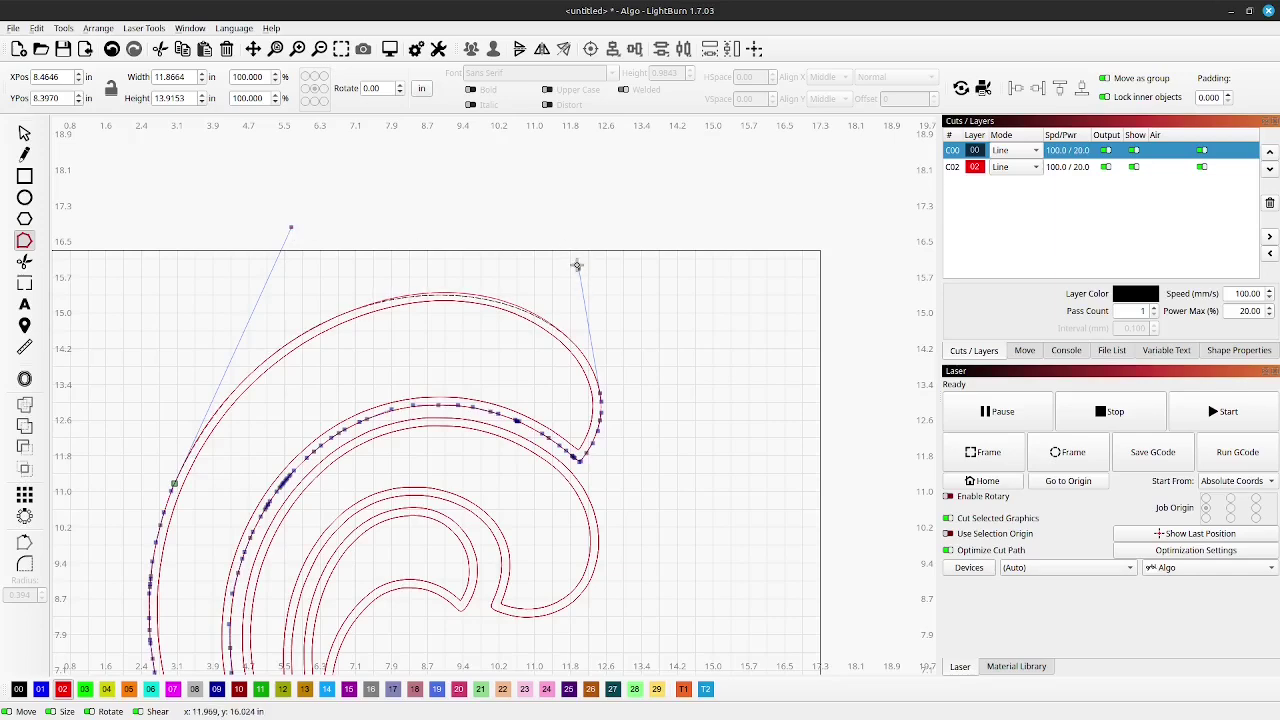
pyautogui.moveTo(577, 265); pyautogui.dragTo(563, 254)
pyautogui.scroll(4, 580, 267)
pyautogui.scroll(-3, 723, 283)
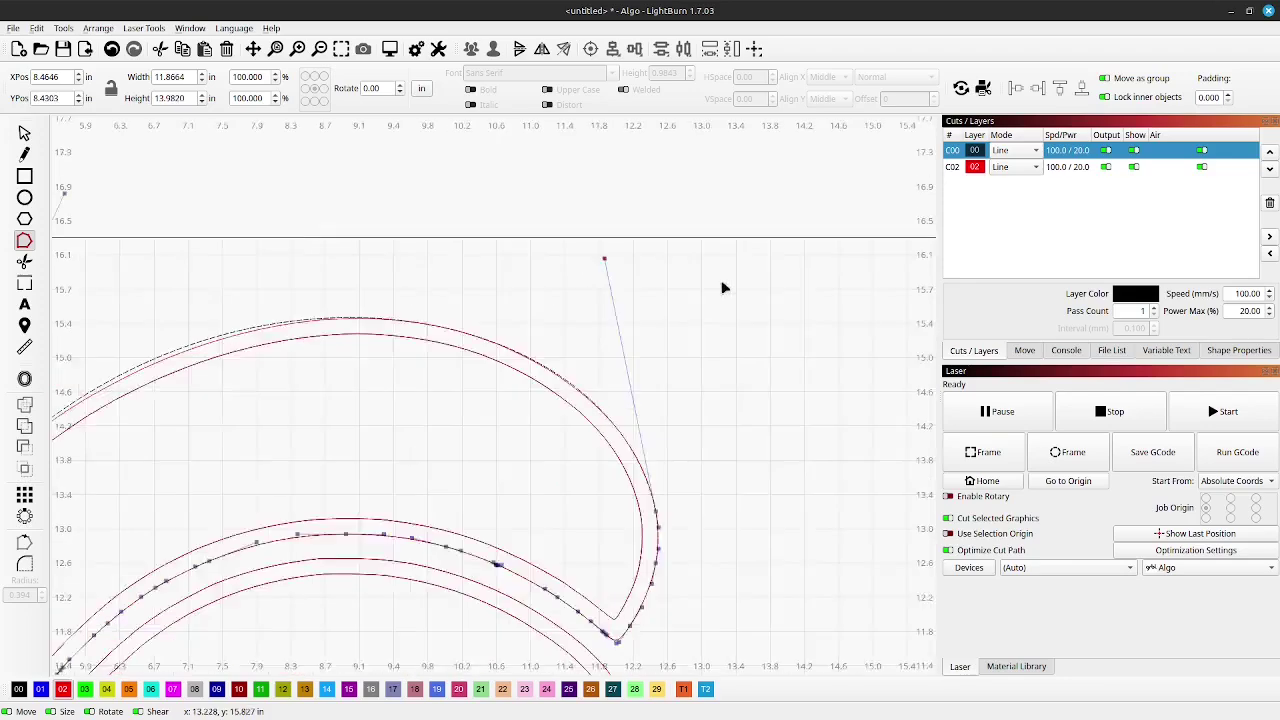
pyautogui.moveTo(246, 219); pyautogui.dragTo(233, 233)
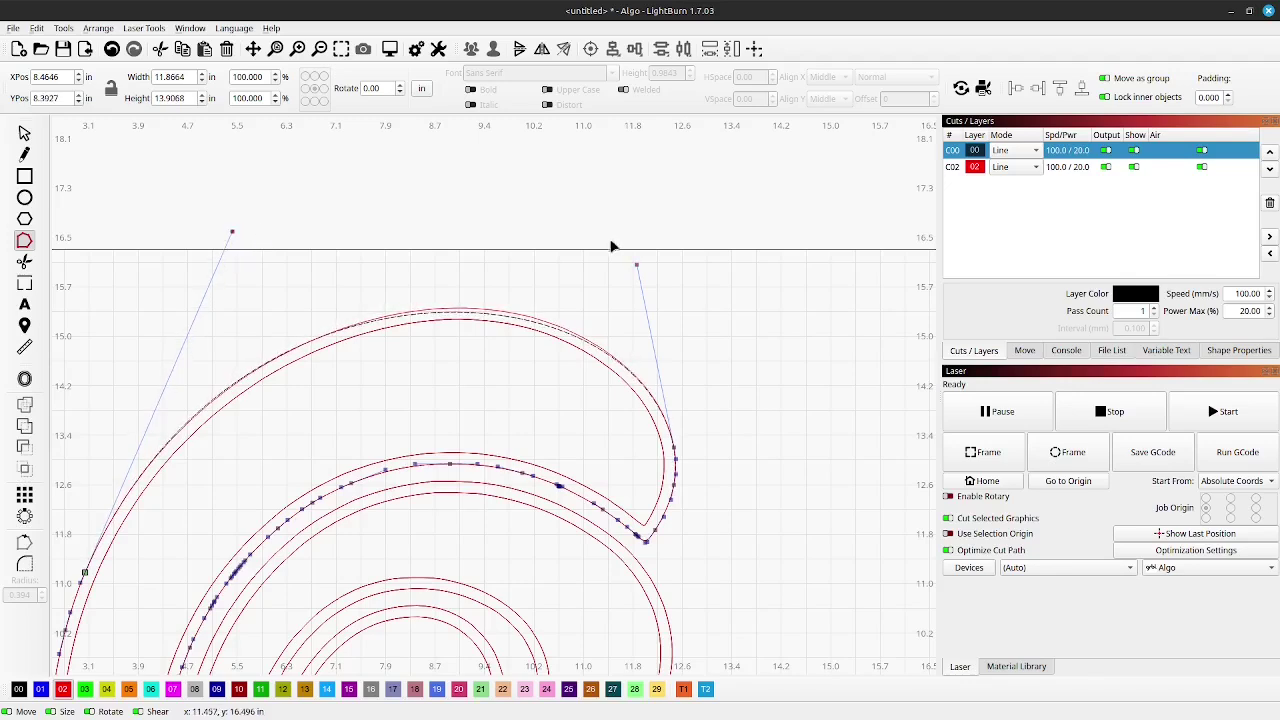
pyautogui.moveTo(636, 264); pyautogui.dragTo(635, 257)
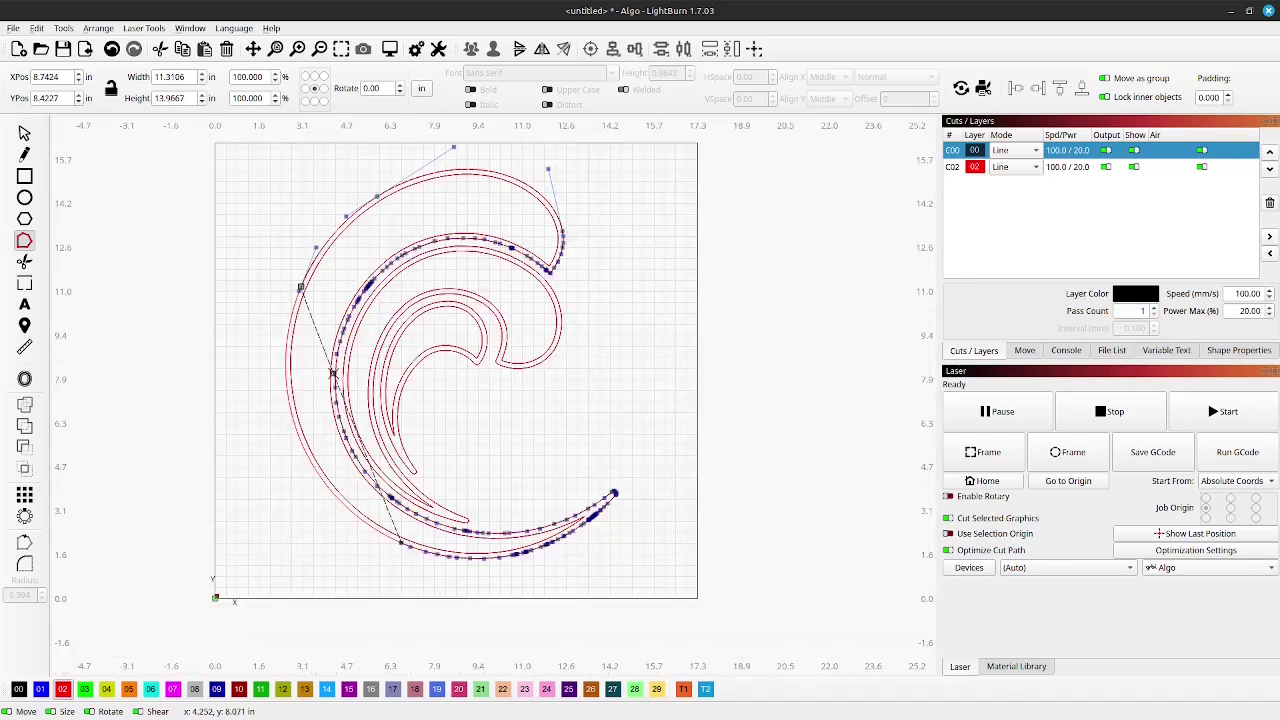
# Bend the straight segment on the large wave's outer left side into a curve and set its two handles near the red guide.
pyautogui.moveTo(311, 390); pyautogui.dragTo(315, 398)
pyautogui.hotkey('ctrl', 'z')
pyautogui.moveTo(324, 343); pyautogui.dragTo(296, 419)
pyautogui.scroll(2, 296, 420)
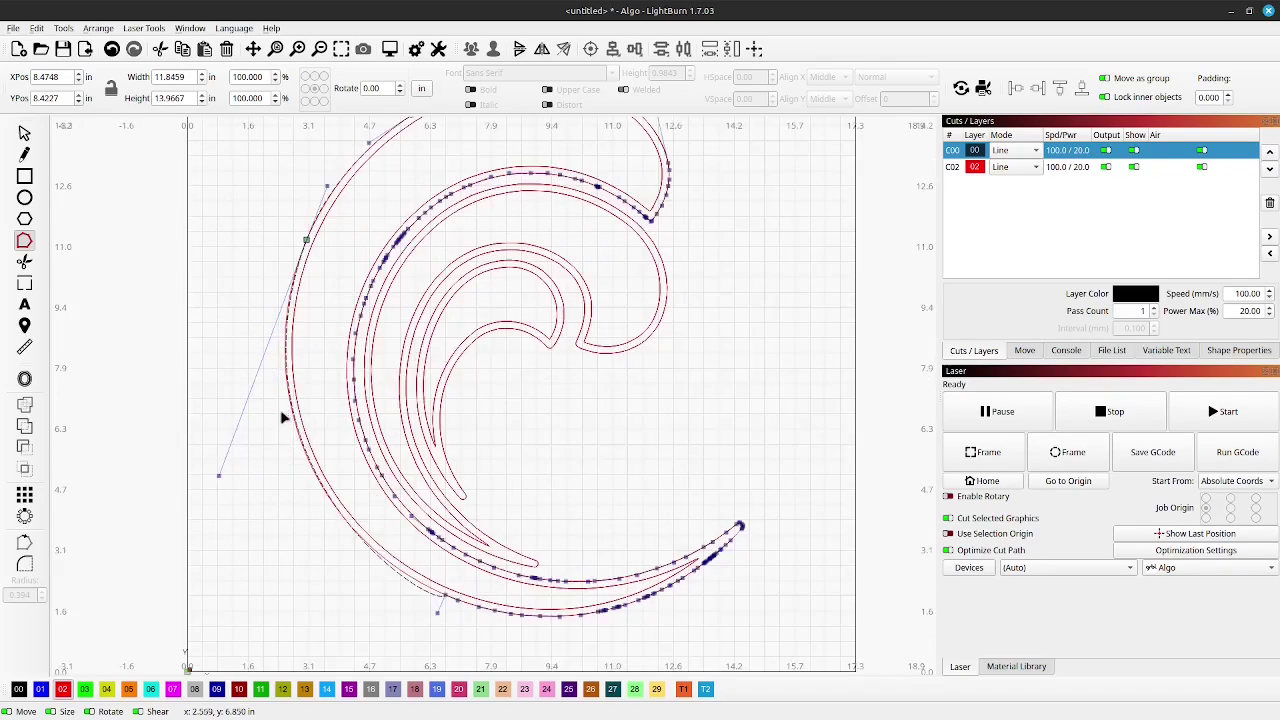
pyautogui.moveTo(219, 476); pyautogui.dragTo(217, 468)
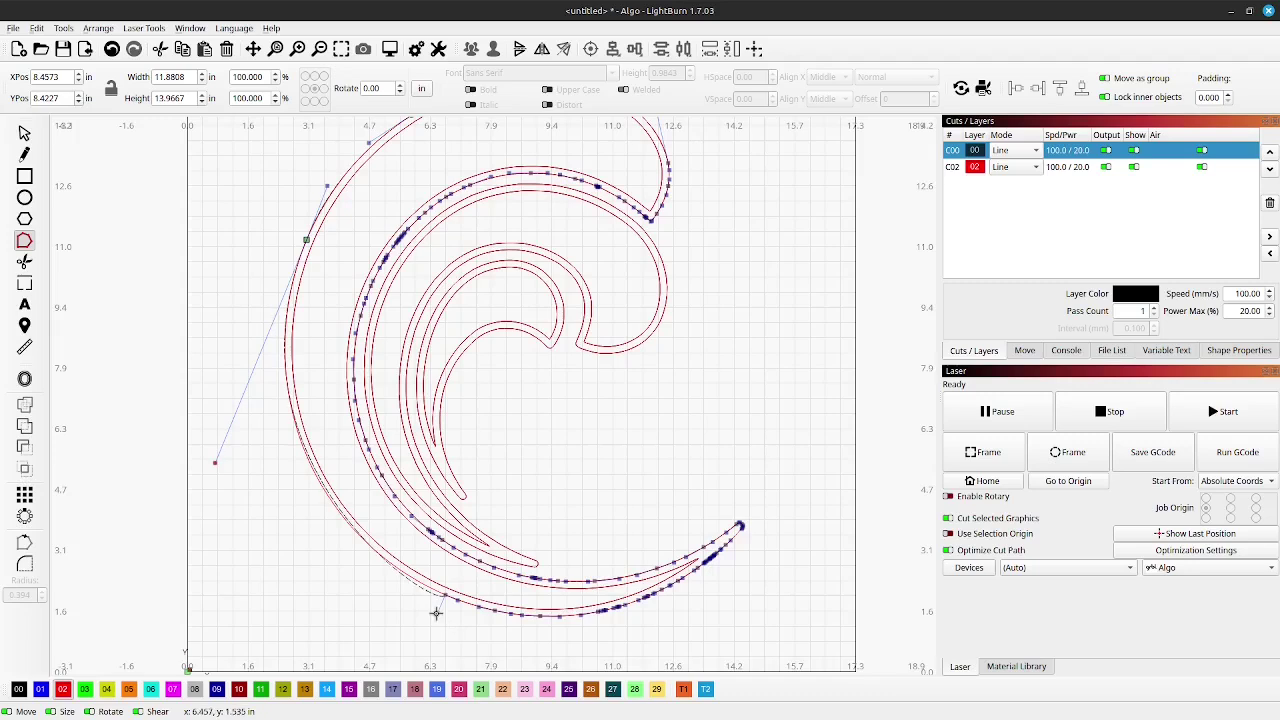
pyautogui.moveTo(436, 612); pyautogui.dragTo(375, 566)
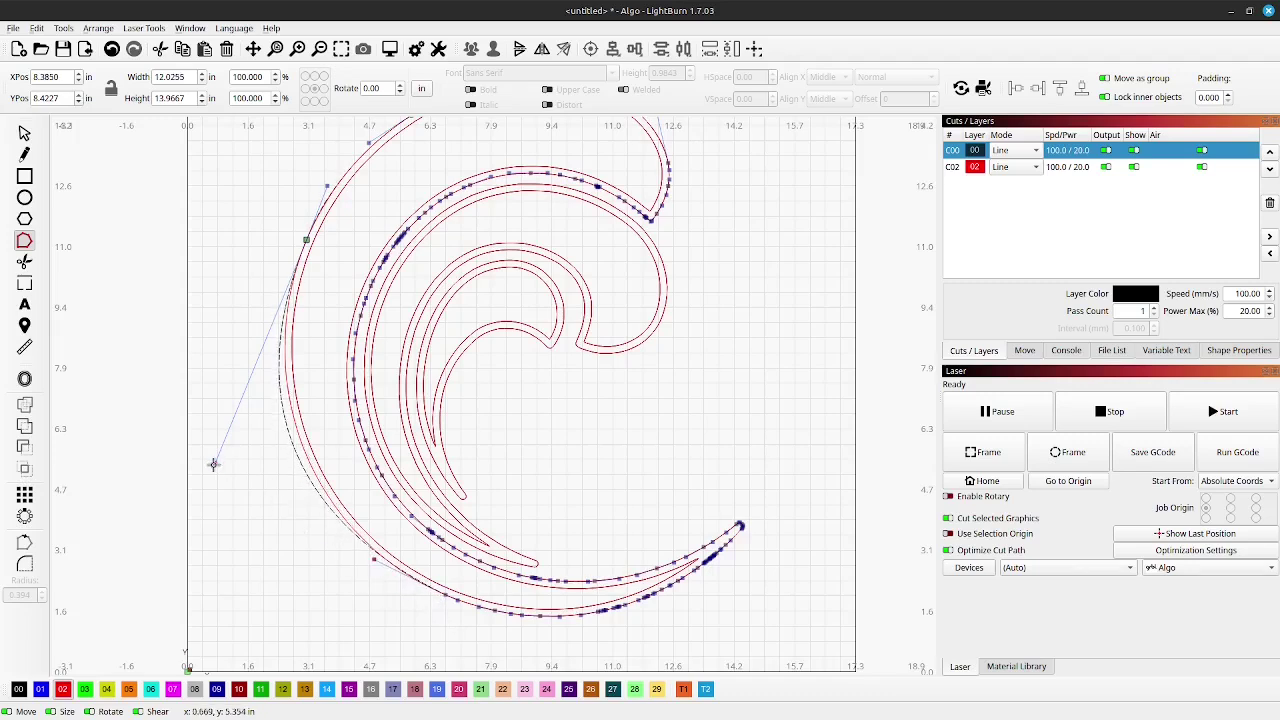
pyautogui.moveTo(216, 462)
pyautogui.mouseDown()
pyautogui.moveTo(234, 460)
pyautogui.moveTo(229, 448)
pyautogui.mouseUp()
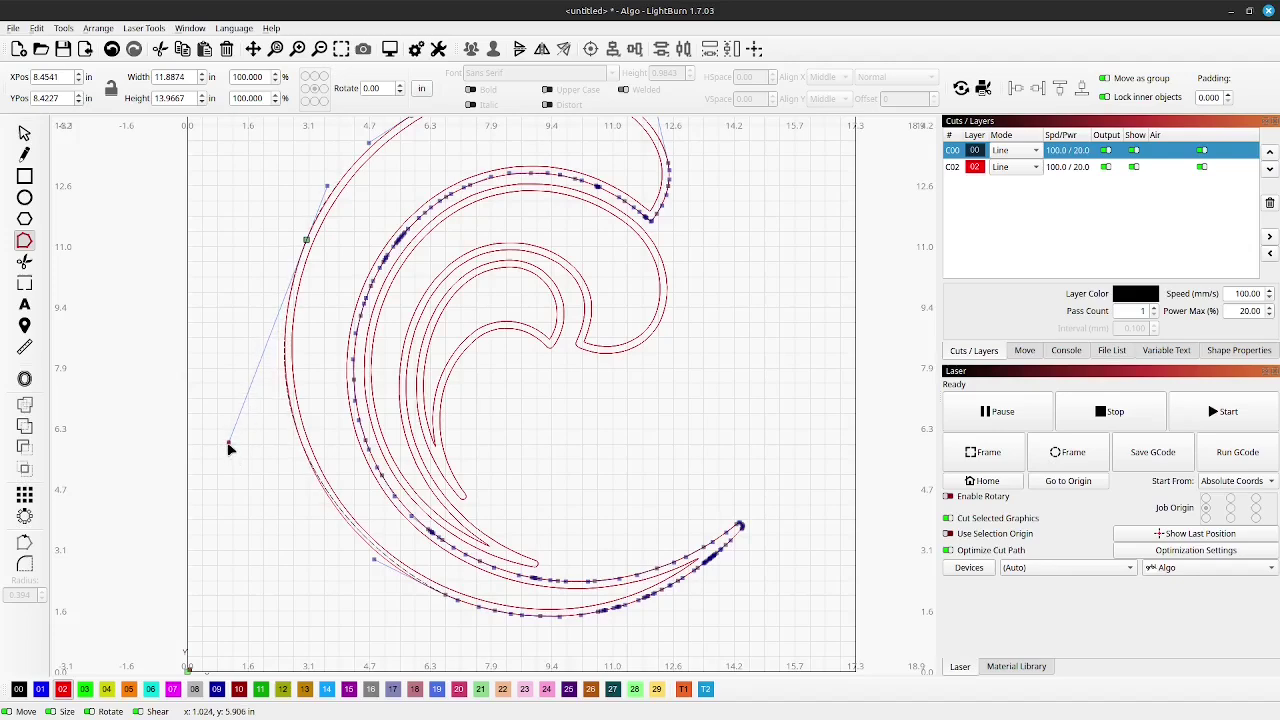
# Fine-tune both handles of the outer left curve until it closely follows the red guide outline.
pyautogui.scroll(5, 336, 570)
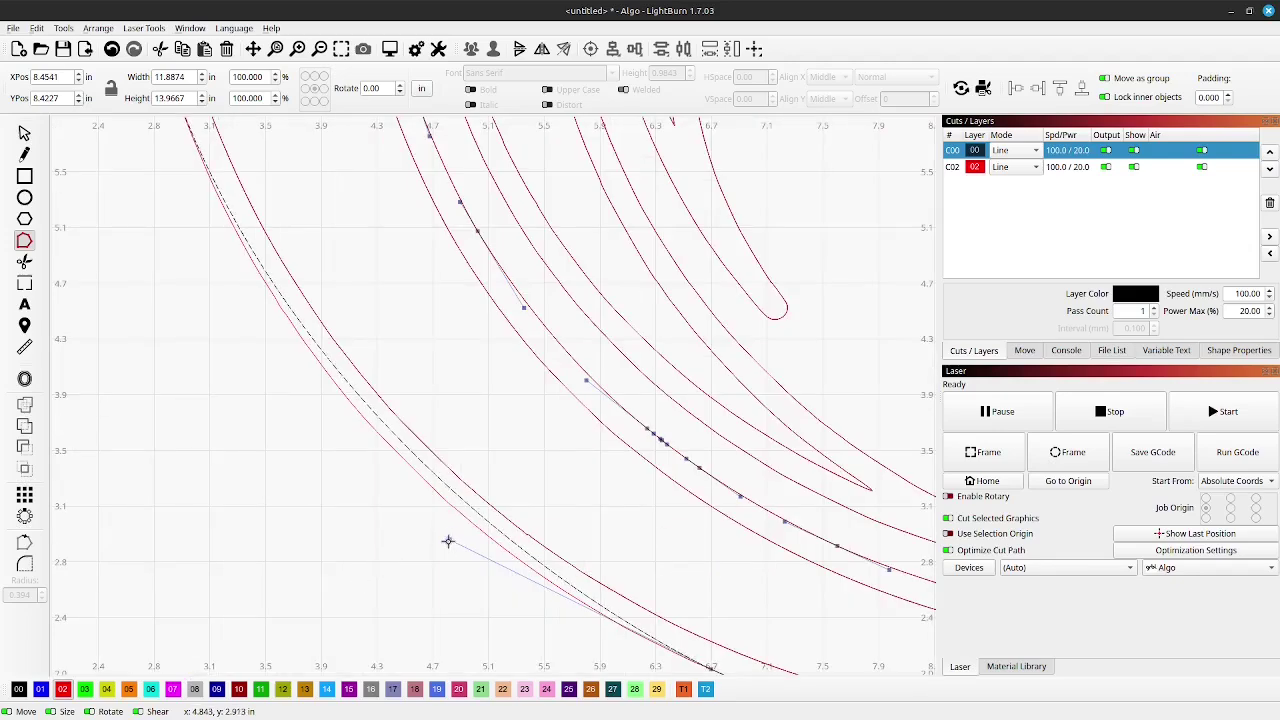
pyautogui.moveTo(448, 541); pyautogui.dragTo(454, 574)
pyautogui.scroll(-4, 454, 574)
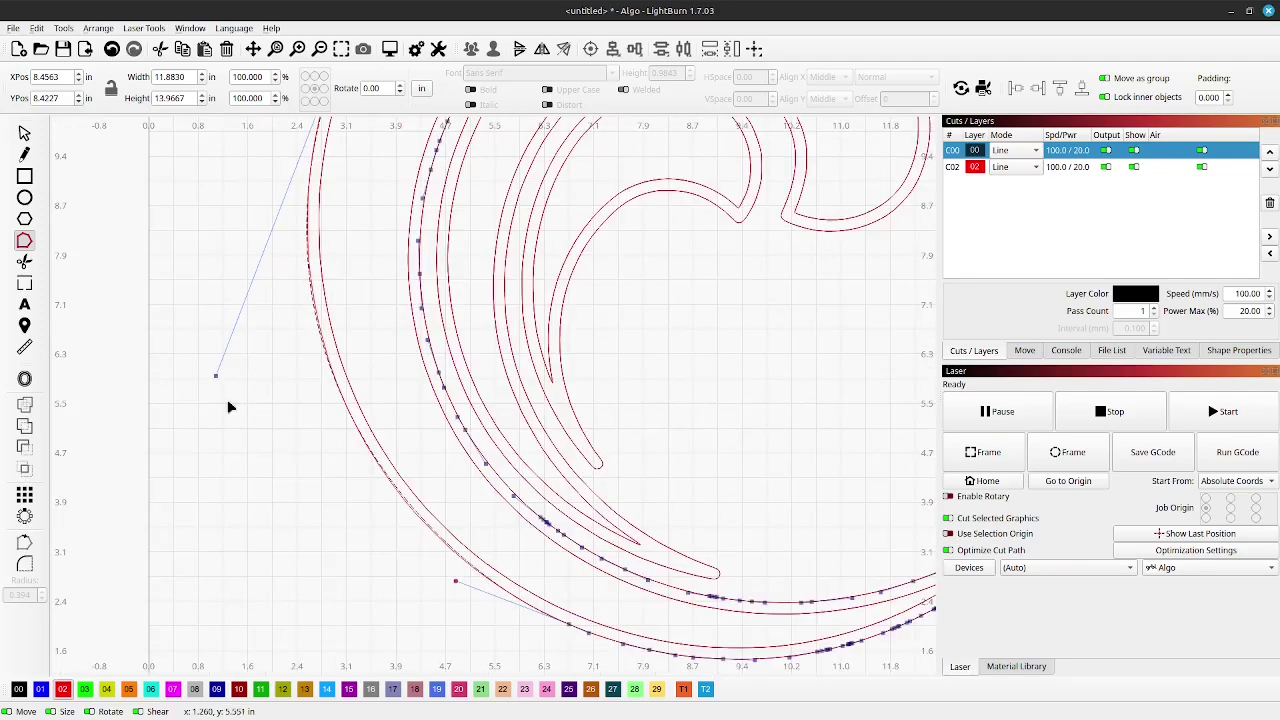
pyautogui.moveTo(215, 377); pyautogui.dragTo(214, 379)
pyautogui.scroll(-2, 322, 423)
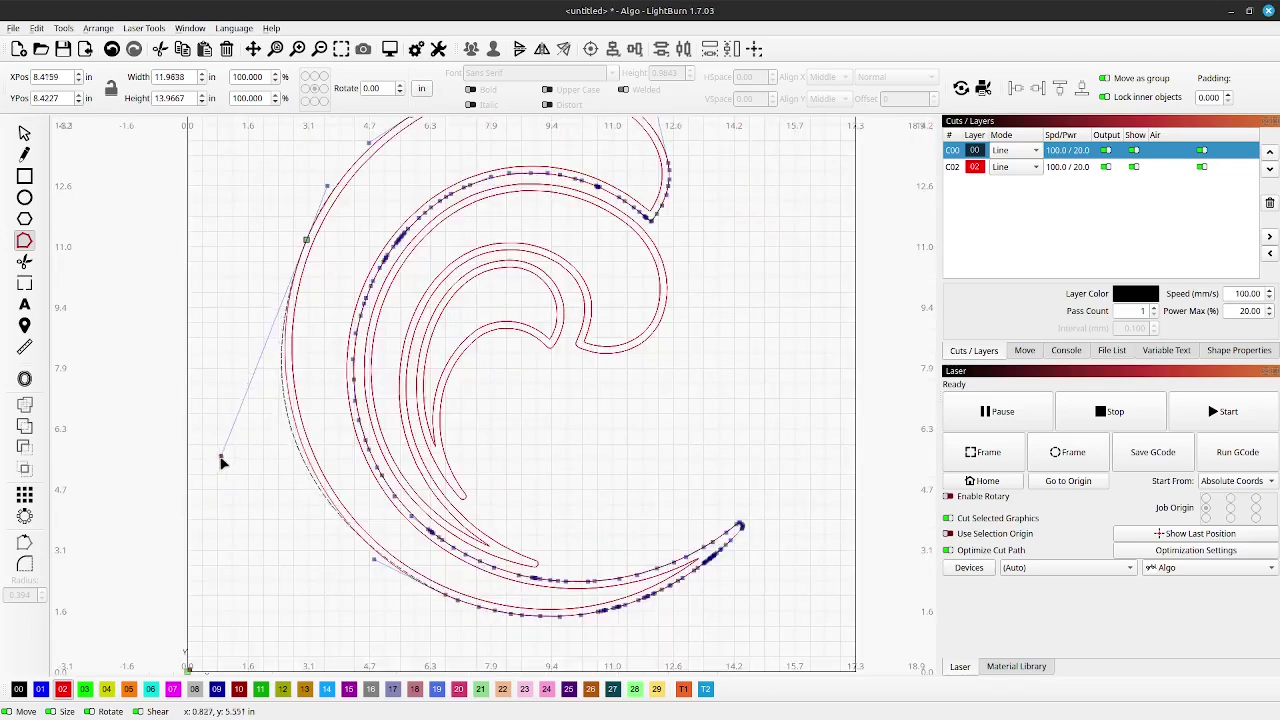
pyautogui.moveTo(227, 444)
pyautogui.mouseDown()
pyautogui.moveTo(231, 456)
pyautogui.moveTo(228, 443)
pyautogui.mouseUp()
pyautogui.scroll(5, 315, 557)
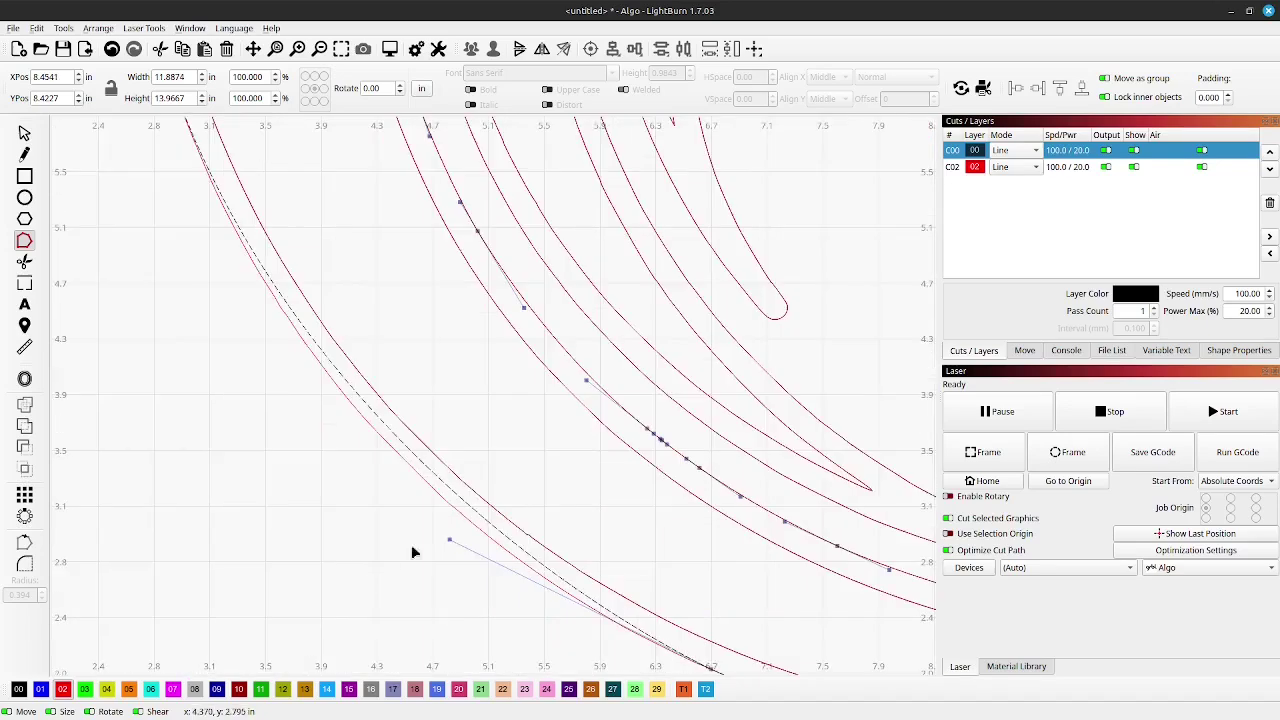
pyautogui.moveTo(450, 573)
pyautogui.mouseDown()
pyautogui.moveTo(460, 591)
pyautogui.moveTo(454, 580)
pyautogui.mouseUp()
pyautogui.scroll(-2, 401, 549)
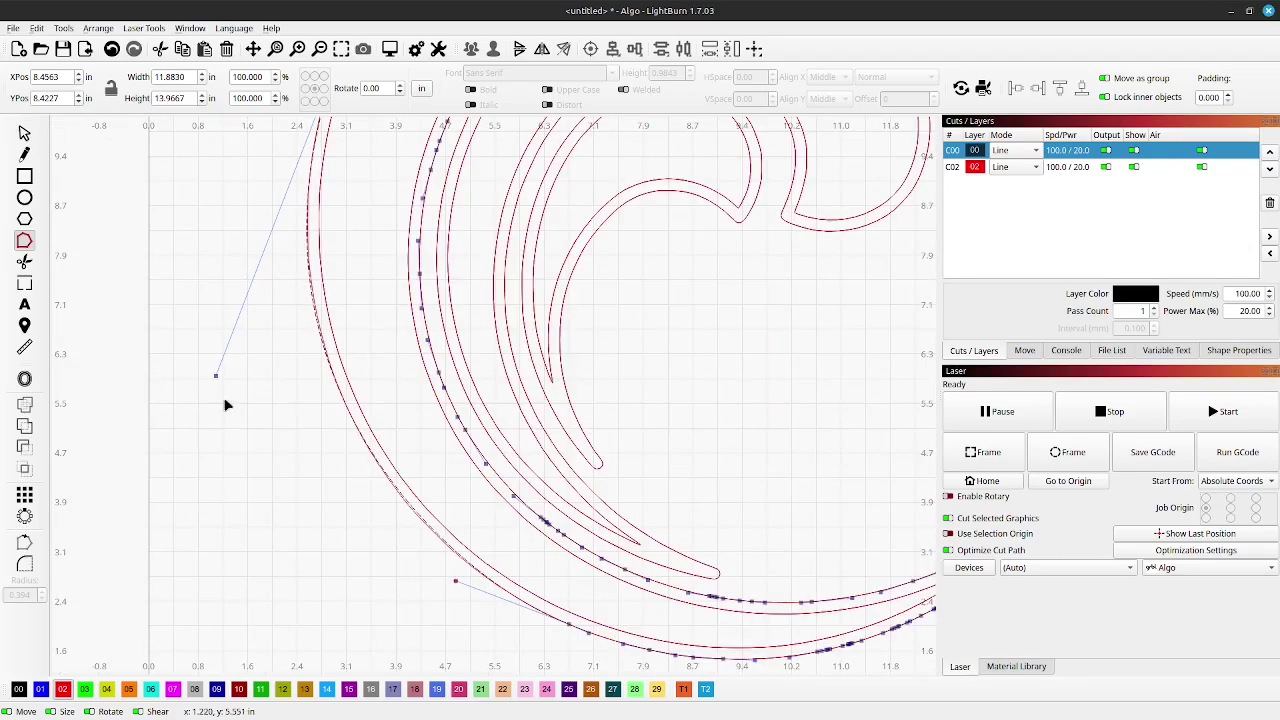
pyautogui.moveTo(215, 375)
pyautogui.mouseDown()
pyautogui.moveTo(223, 383)
pyautogui.moveTo(214, 377)
pyautogui.mouseUp()
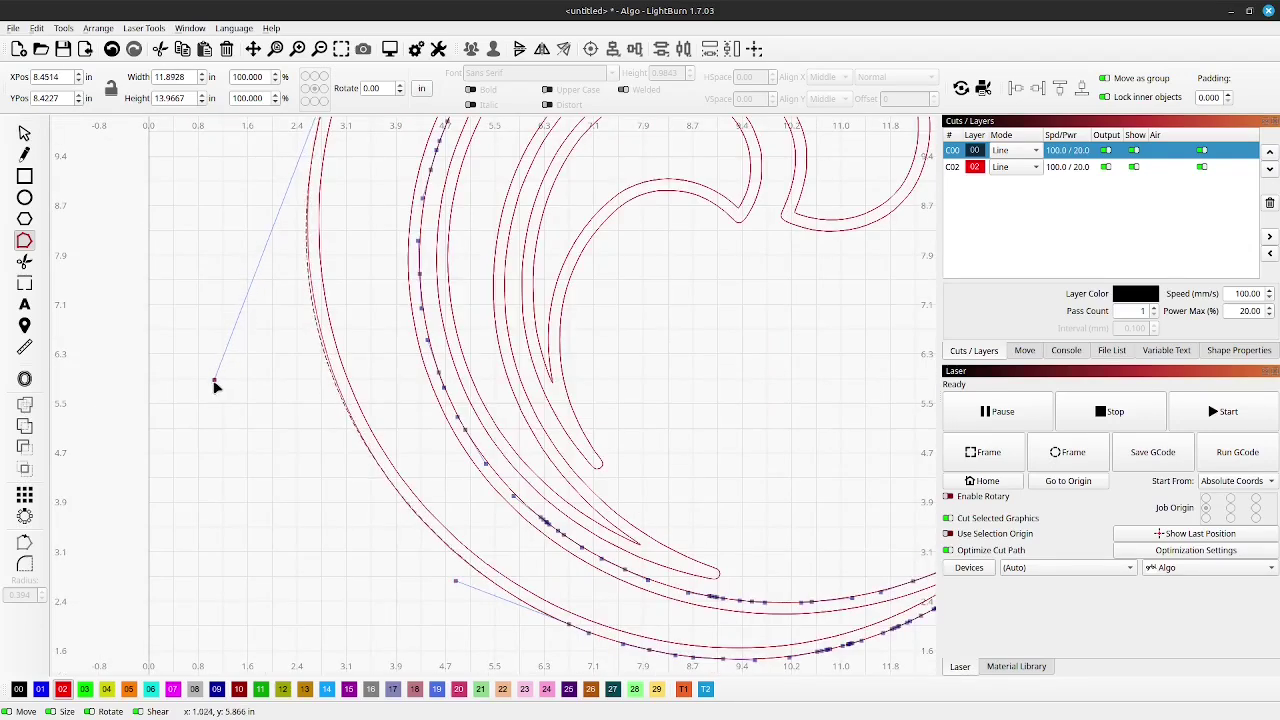
# Insert an extra node in the lower part of the outer left curve and adjust its handles to match the guide.
pyautogui.press('i')
pyautogui.moveTo(317, 385); pyautogui.dragTo(321, 382)
pyautogui.moveTo(447, 563); pyautogui.dragTo(444, 557)
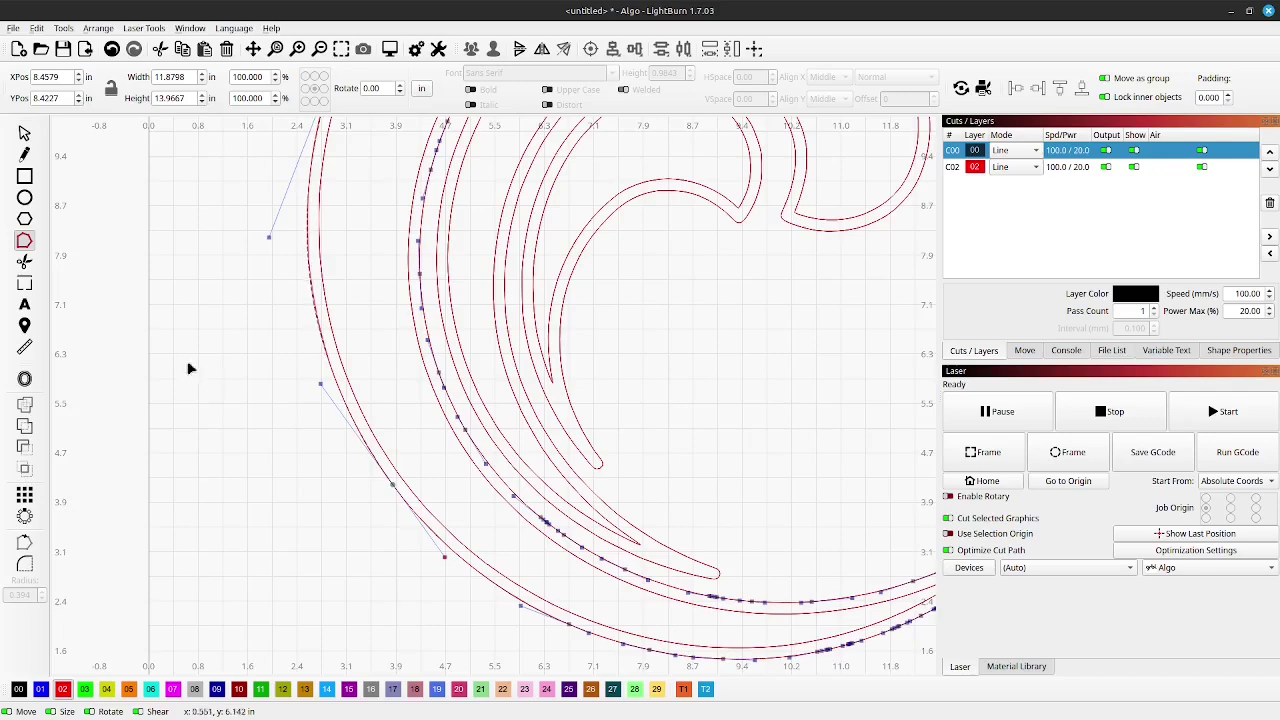
# Delete the surplus nodes along the lower edge of the large wave's tail, up to its rounded tip.
pyautogui.scroll(2, 321, 270)
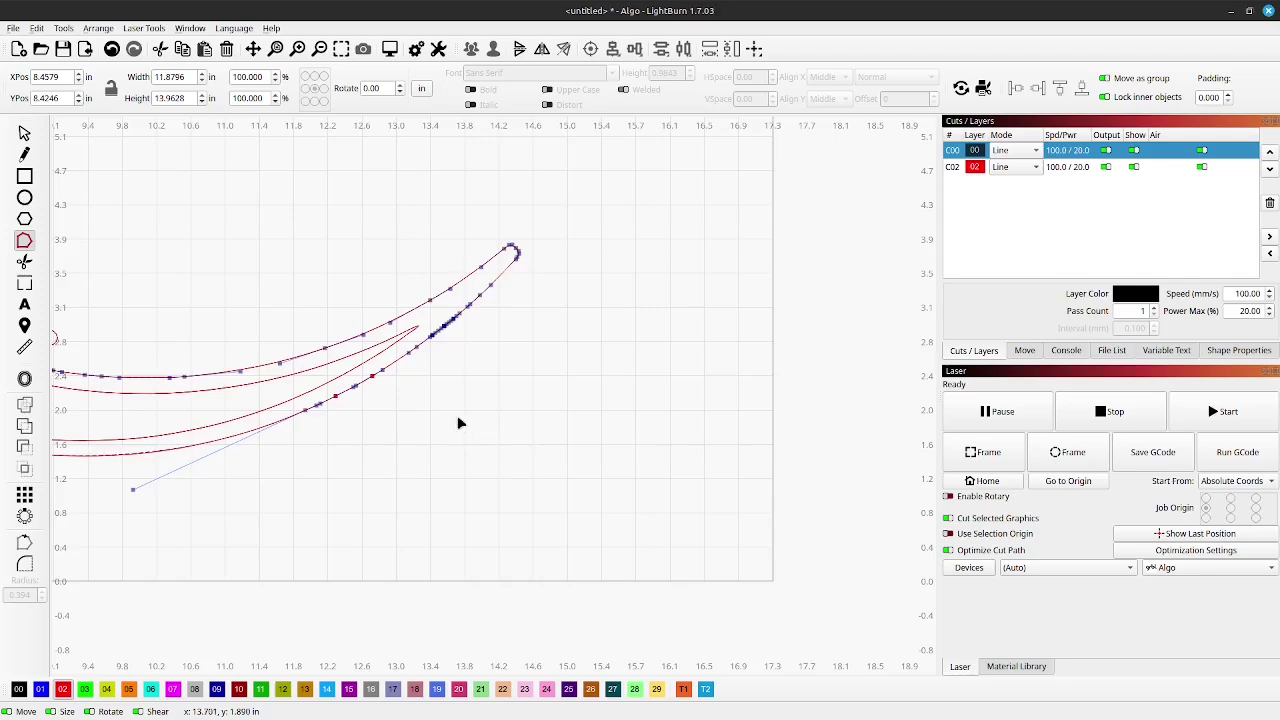
pyautogui.scroll(6, 463, 321)
pyautogui.press('d')
pyautogui.press('d')
pyautogui.press('d')
pyautogui.press('d')
pyautogui.press('d')
pyautogui.press('d')
pyautogui.press('d')
pyautogui.press('d')
pyautogui.press('d')
pyautogui.press('d')
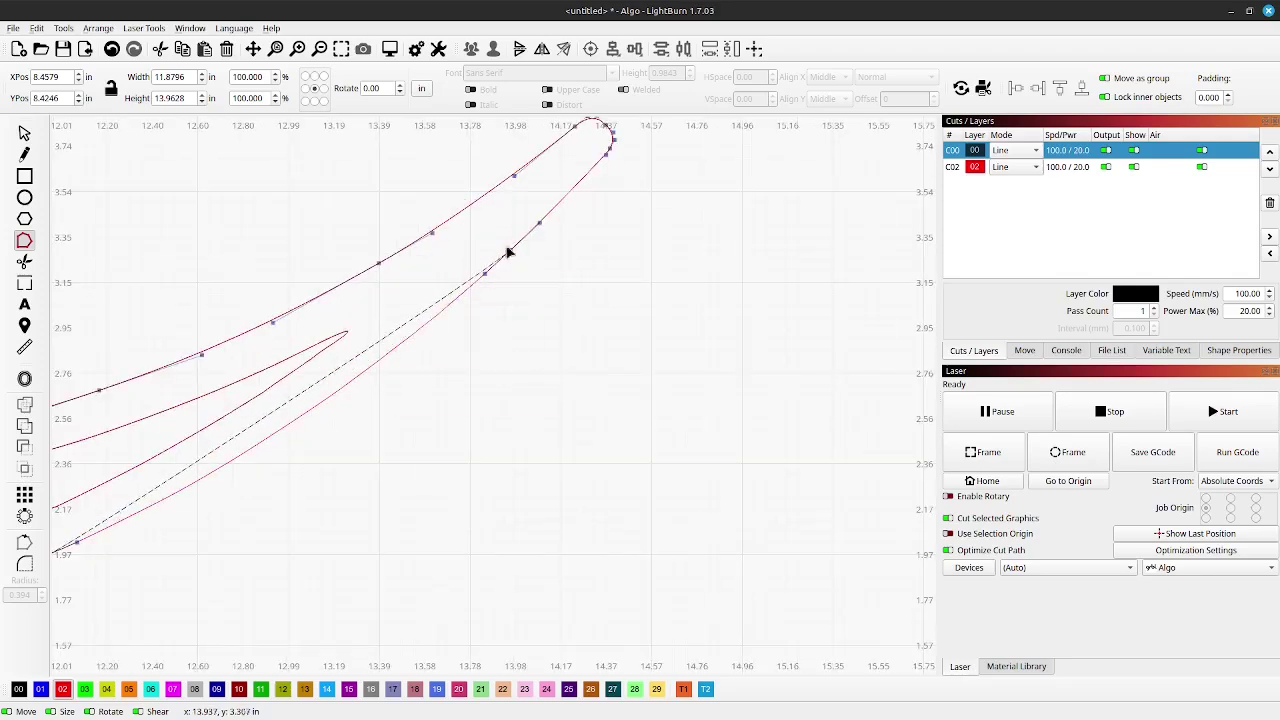
# Shape the tail's lower edge and rounded tip as smooth curves, adjusting their handles to the red guide.
pyautogui.scroll(-5, 572, 275)
pyautogui.moveTo(450, 340); pyautogui.dragTo(473, 316)
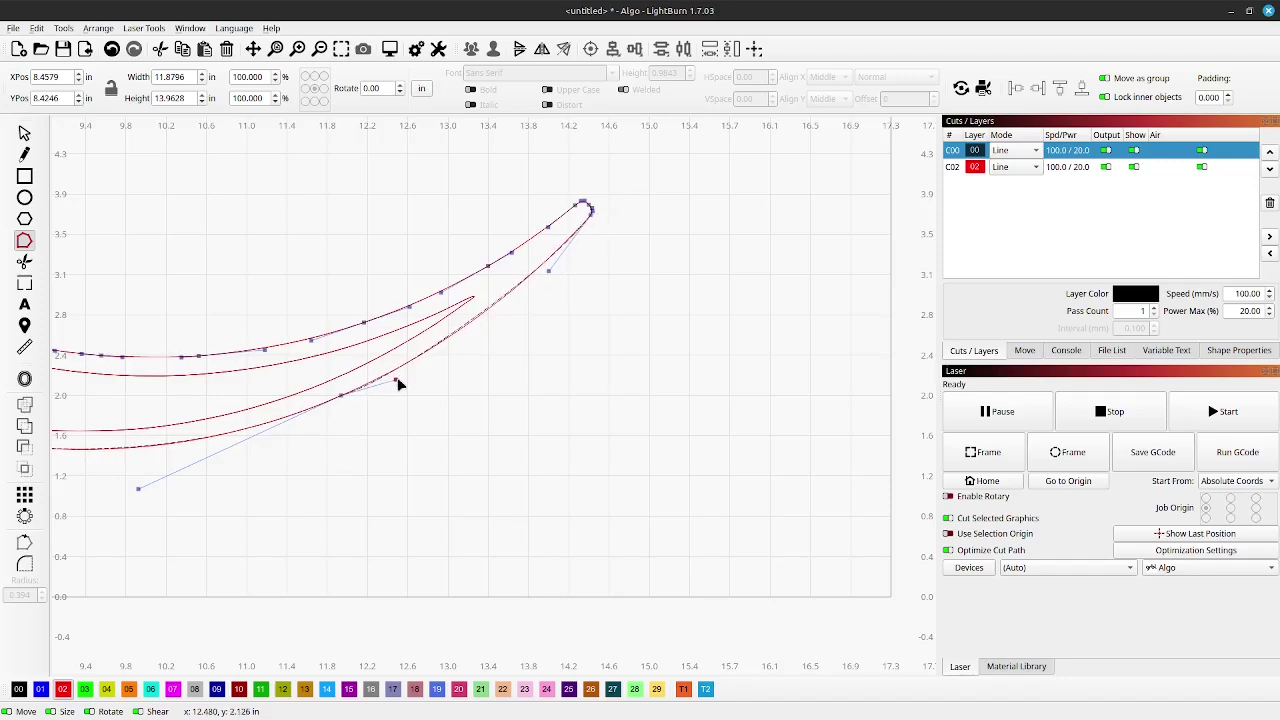
pyautogui.scroll(6, 557, 272)
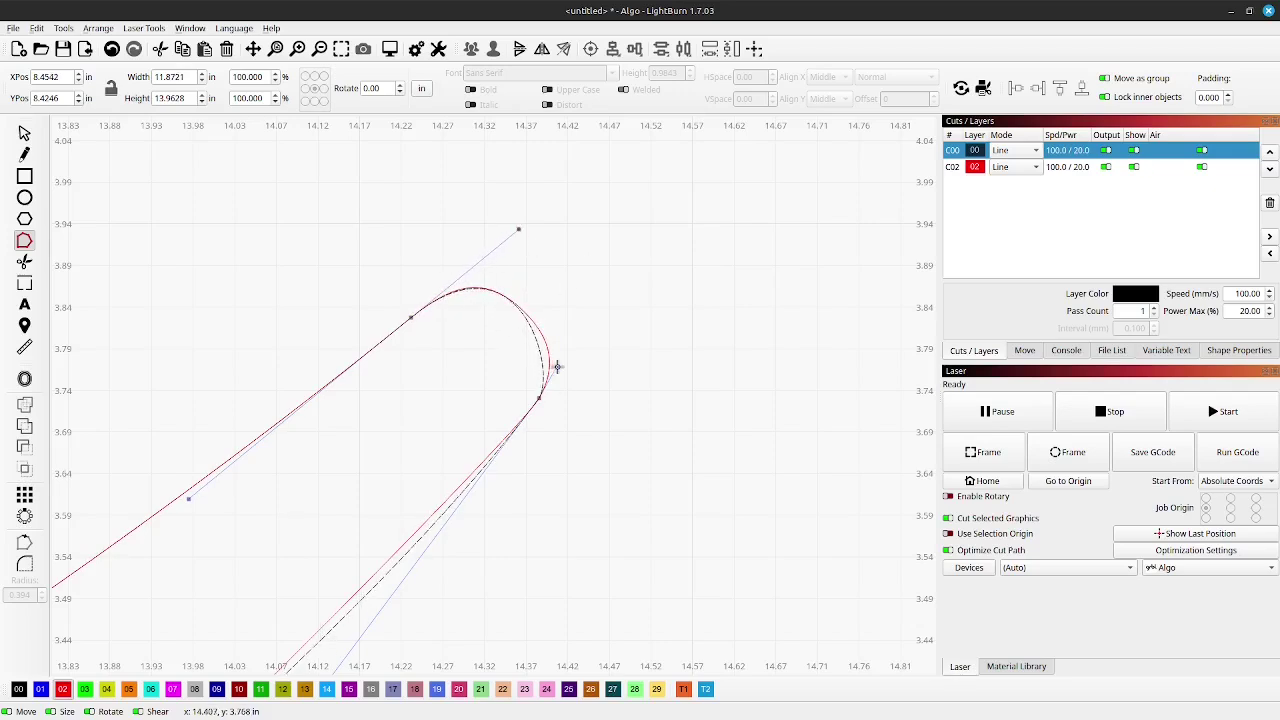
pyautogui.scroll(-2, 629, 226)
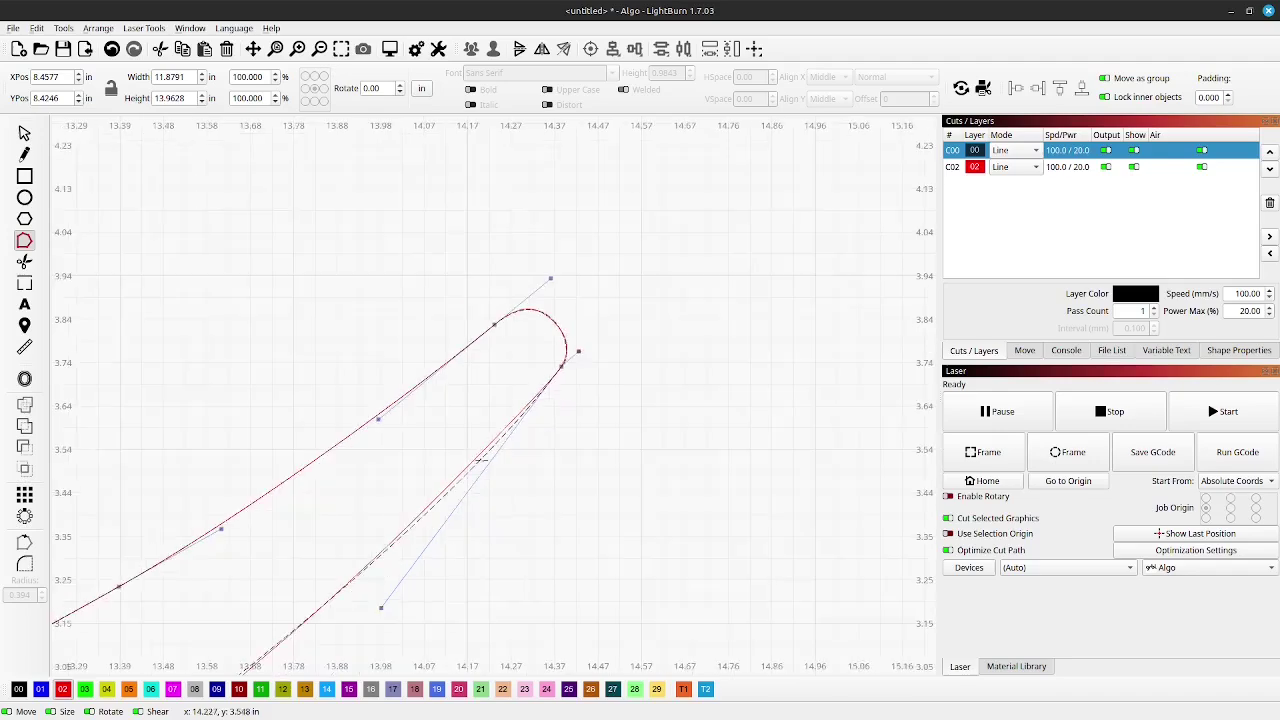
pyautogui.moveTo(405, 561); pyautogui.dragTo(298, 649)
pyautogui.scroll(-5, 646, 374)
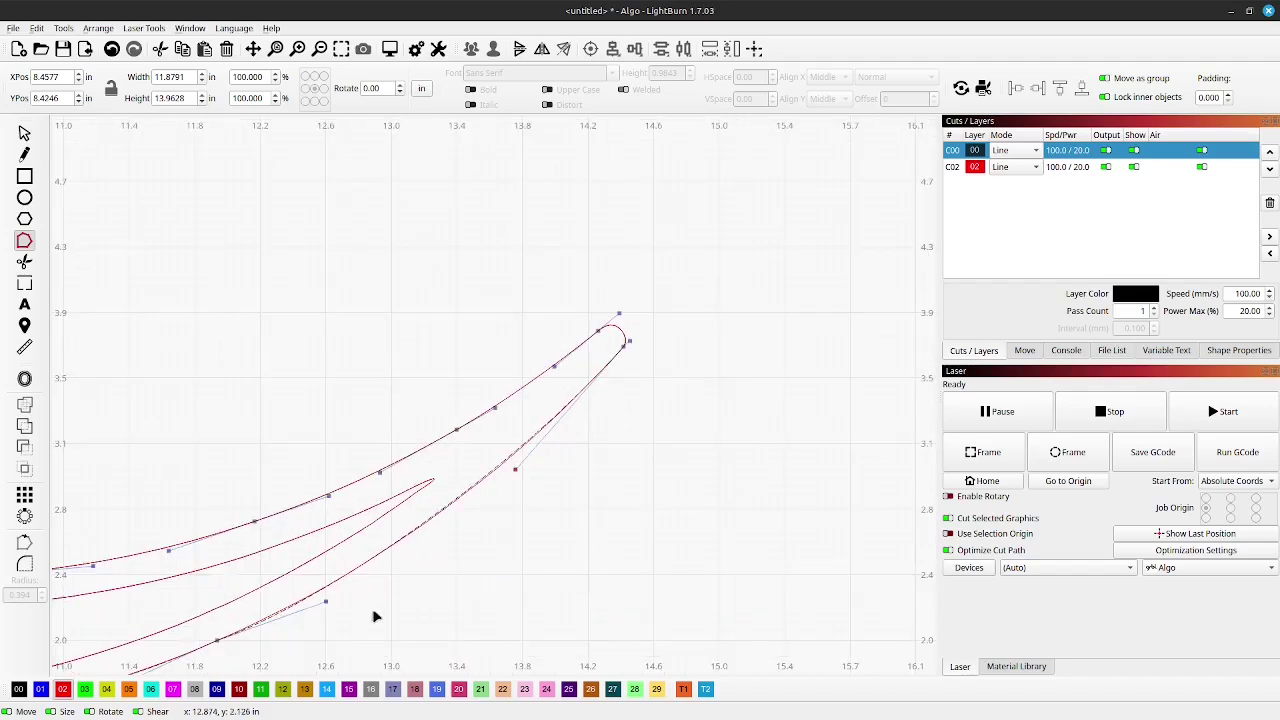
# Remove the surplus nodes along the tail's upper edge and refit the edge as a smooth curve over the guide.
pyautogui.moveTo(183, 402); pyautogui.dragTo(447, 513)
pyautogui.moveTo(83, 437); pyautogui.dragTo(237, 548)
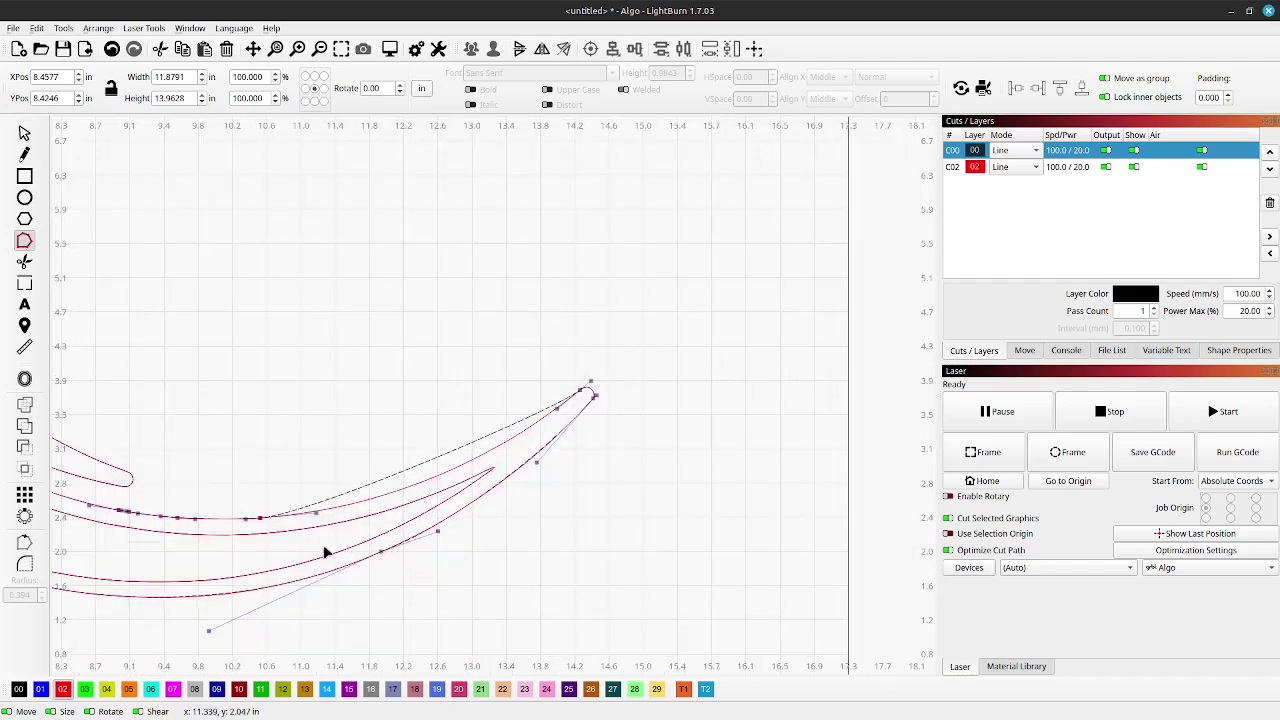
pyautogui.scroll(-2, 320, 540)
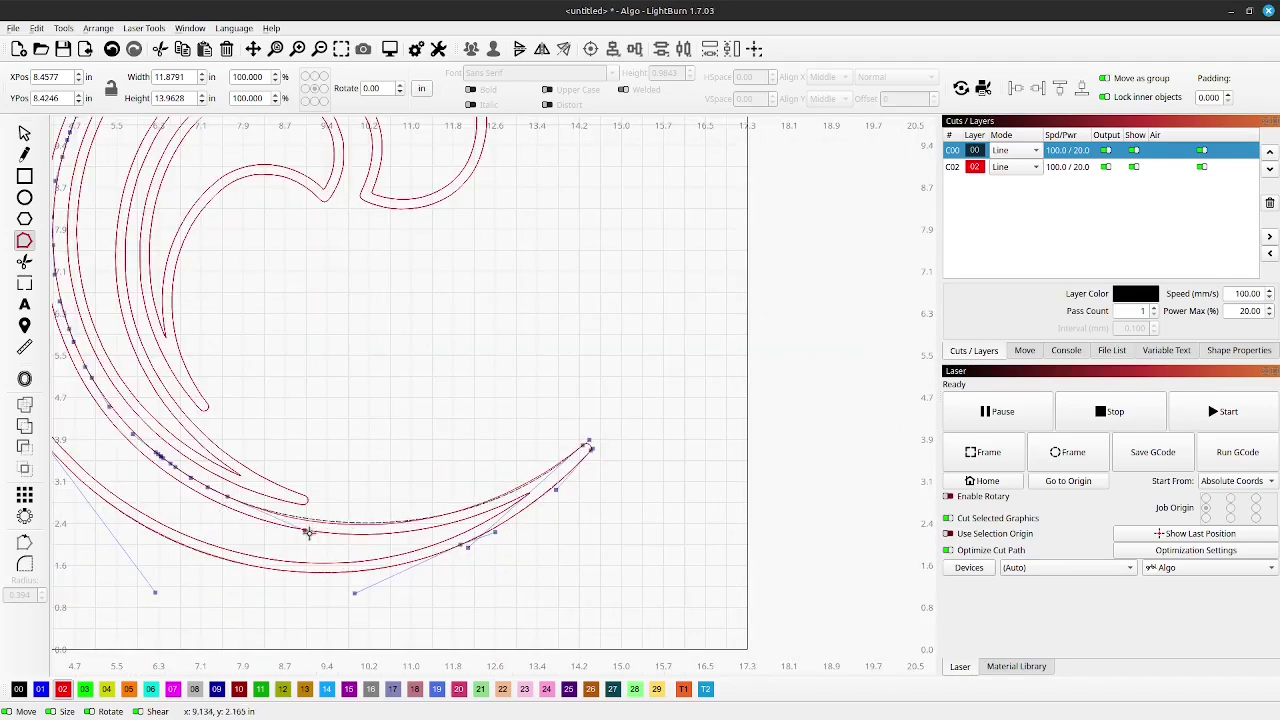
pyautogui.scroll(3, 566, 520)
pyautogui.moveTo(374, 571); pyautogui.dragTo(332, 587)
pyautogui.scroll(-3, 640, 598)
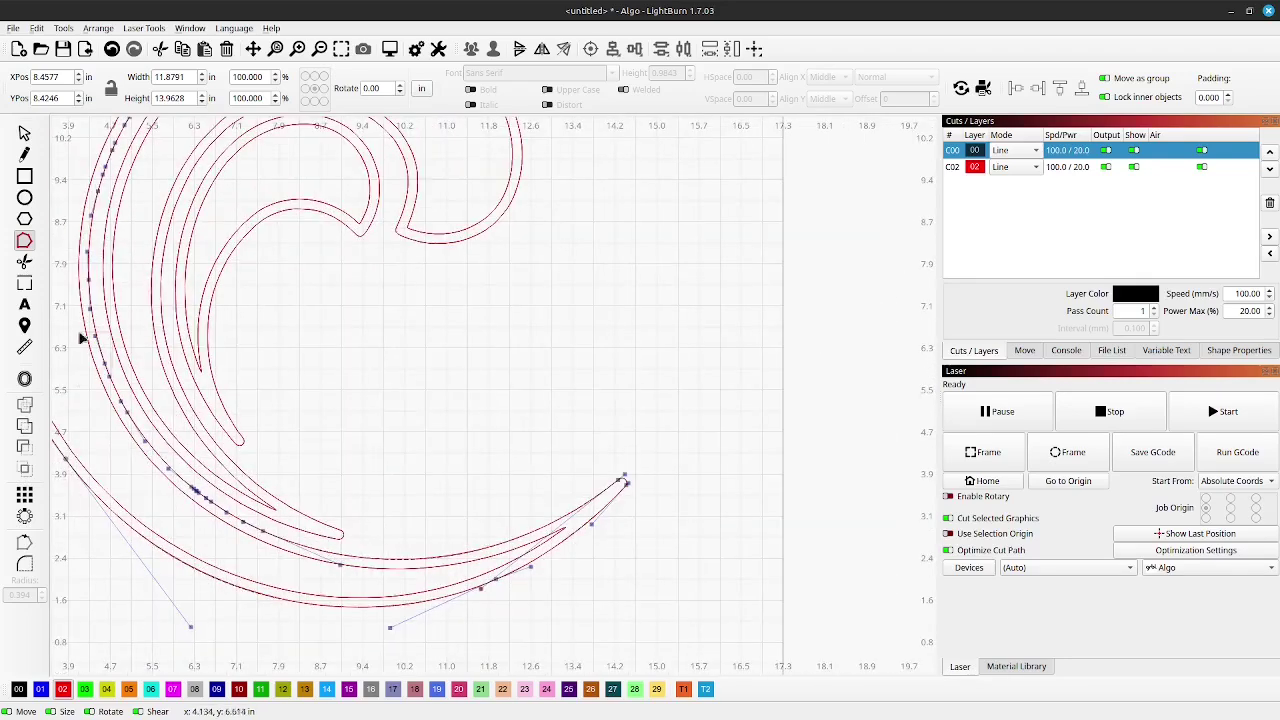
# Replace the dense nodes on the concave side of the large wave's outer outline with long curves following the red guide.
pyautogui.scroll(-1, 209, 520)
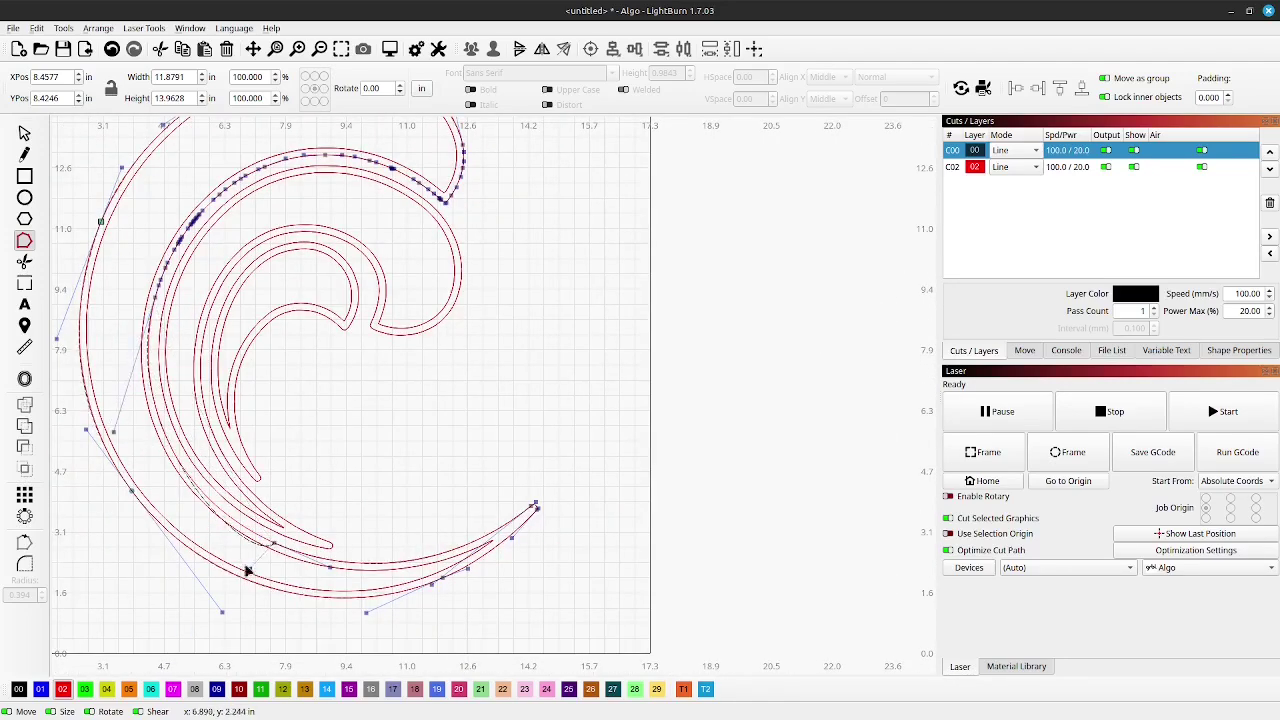
pyautogui.scroll(2, 120, 447)
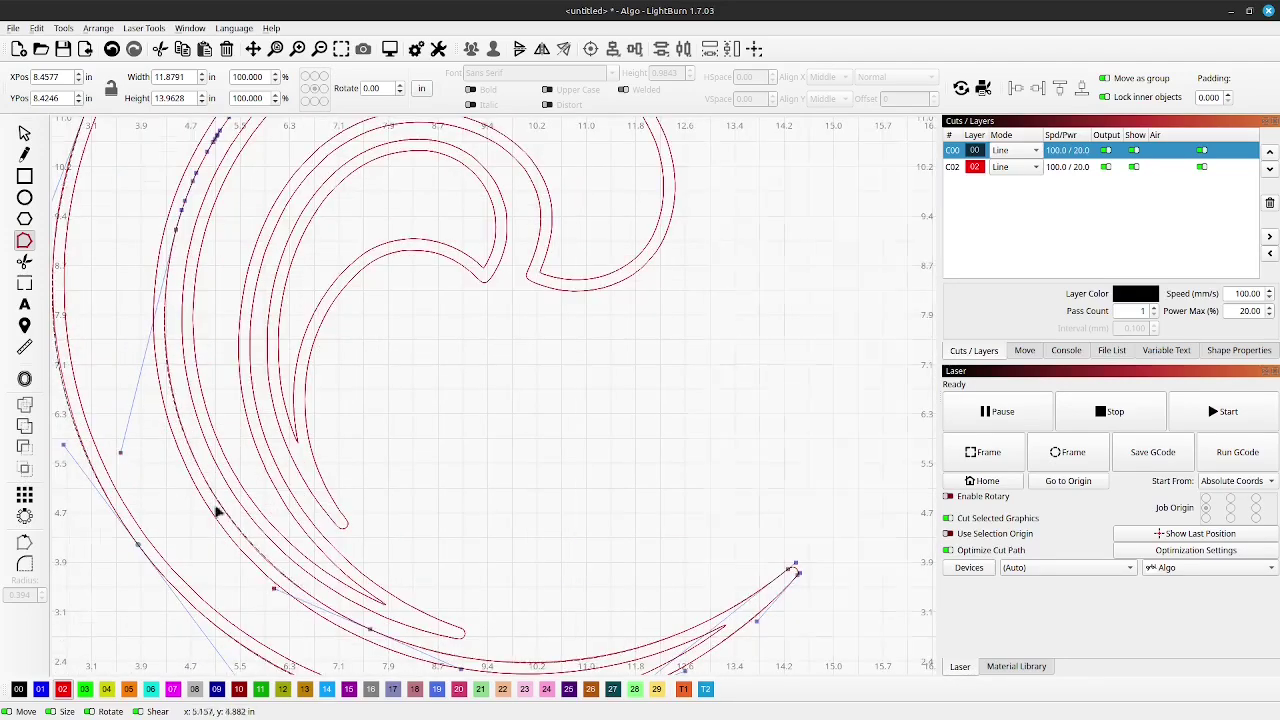
pyautogui.scroll(-2, 215, 514)
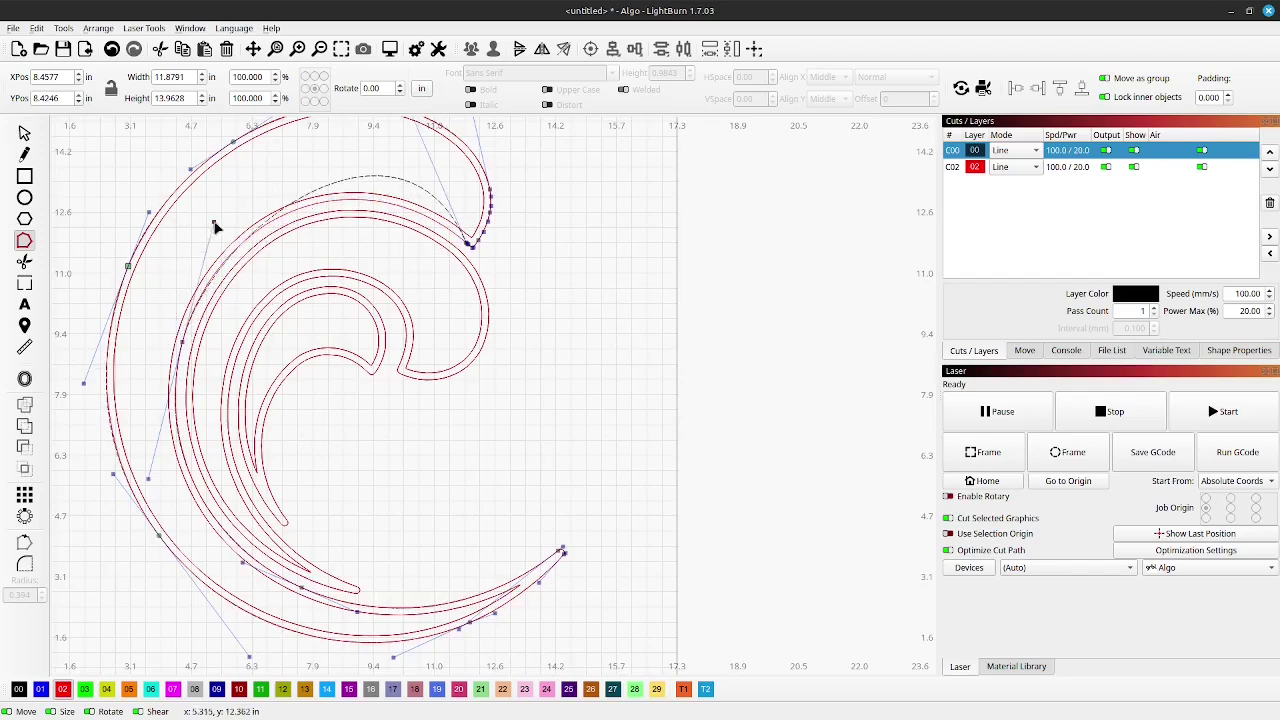
pyautogui.scroll(-1, 379, 172)
pyautogui.scroll(4, 342, 217)
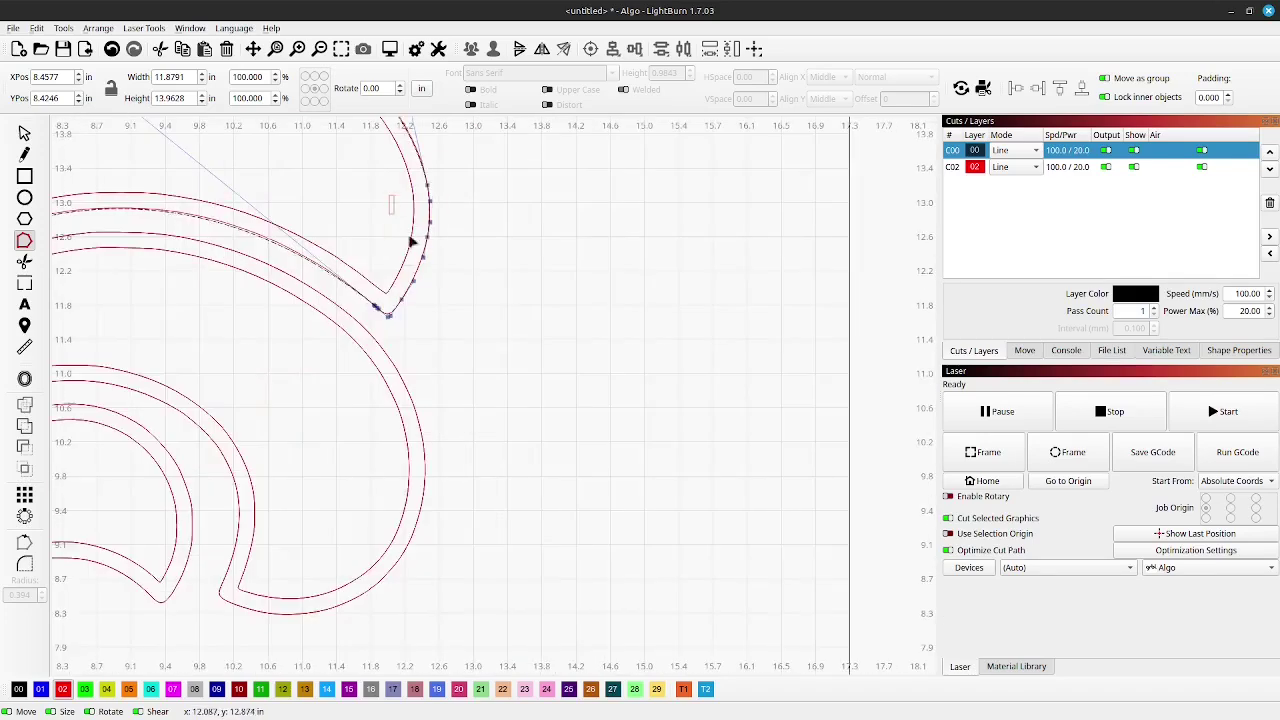
# Reduce the nodes around the pointed end of the large wave's crest and adjust the curve handles to the guide.
pyautogui.scroll(5, 314, 363)
pyautogui.scroll(-2, 325, 293)
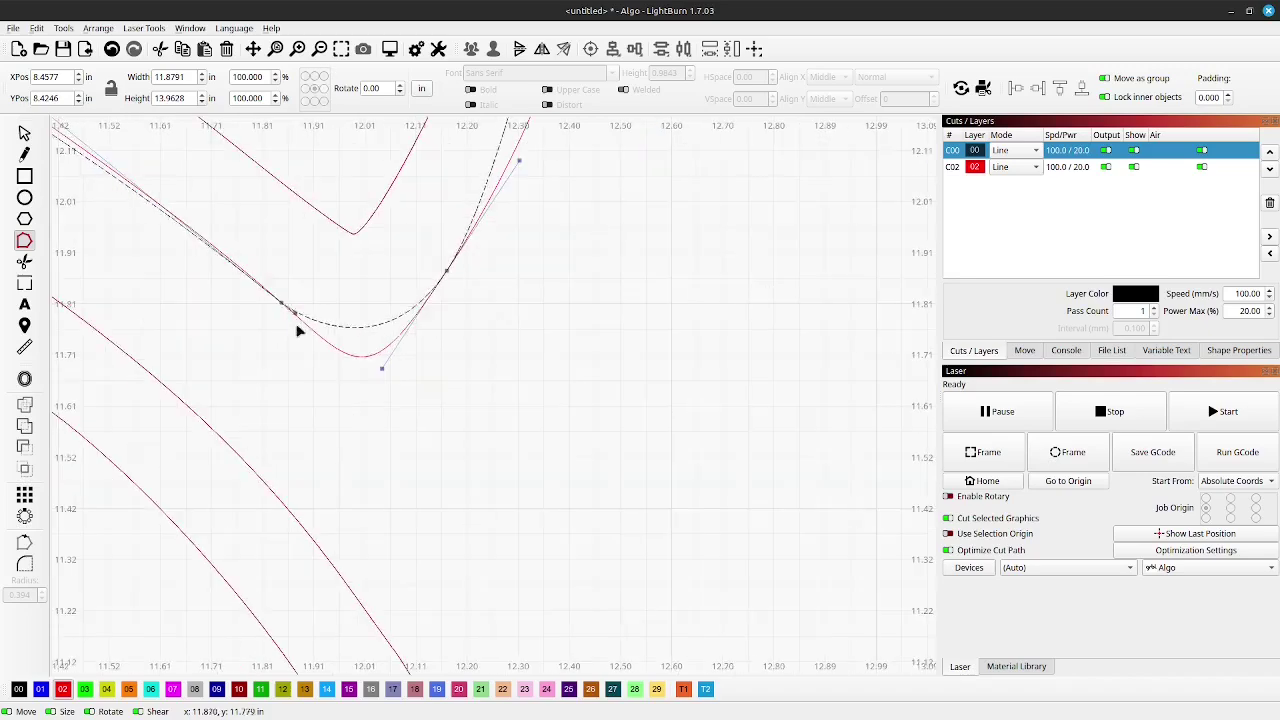
pyautogui.scroll(3, 363, 386)
pyautogui.moveTo(366, 374); pyautogui.dragTo(385, 384)
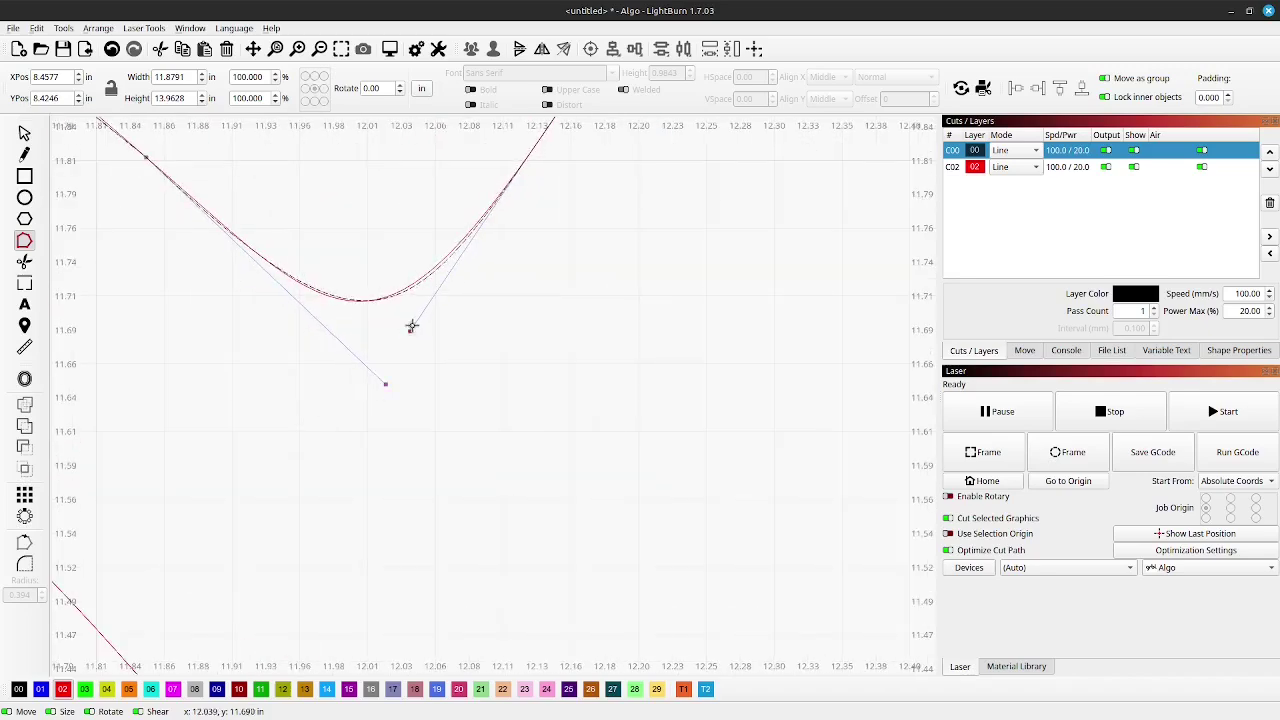
pyautogui.scroll(-5, 335, 401)
pyautogui.moveTo(380, 282); pyautogui.dragTo(379, 267)
pyautogui.scroll(-6, 538, 288)
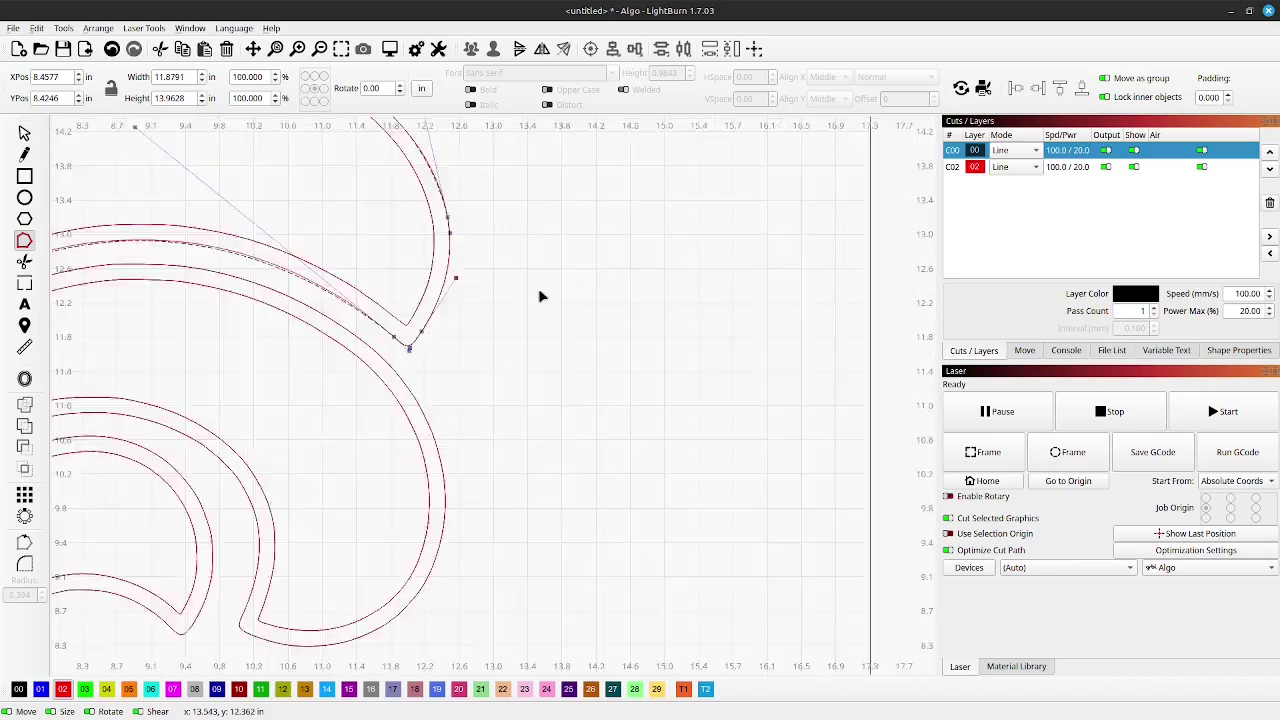
# Delete the surplus nodes along the upper arc of the large wave's inner outline.
pyautogui.moveTo(223, 194); pyautogui.dragTo(494, 274)
pyautogui.press('Delete')
pyautogui.scroll(2, 480, 285)
pyautogui.press('d')
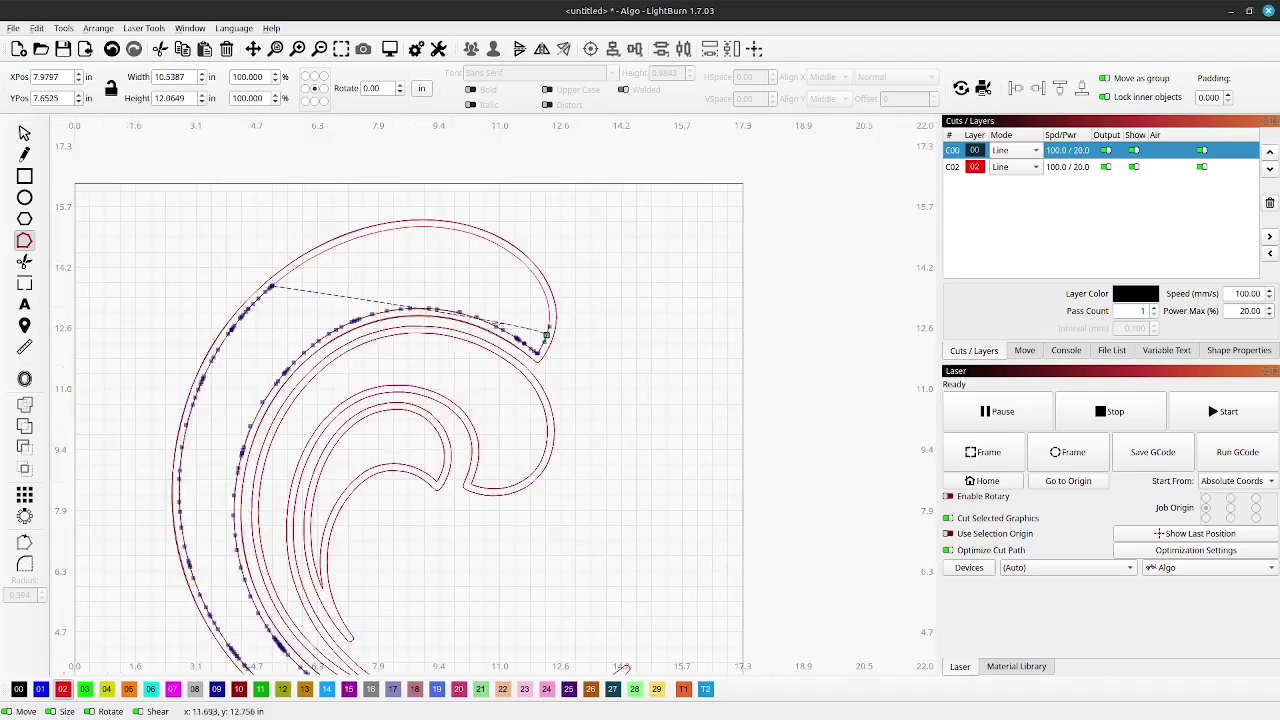
pyautogui.press('d')
# Convert the inner outline's upper arc to a smooth curve and pull its handles to match the red guide.
pyautogui.press('s')
pyautogui.moveTo(400, 275); pyautogui.dragTo(420, 222)
pyautogui.moveTo(574, 303); pyautogui.dragTo(577, 271)
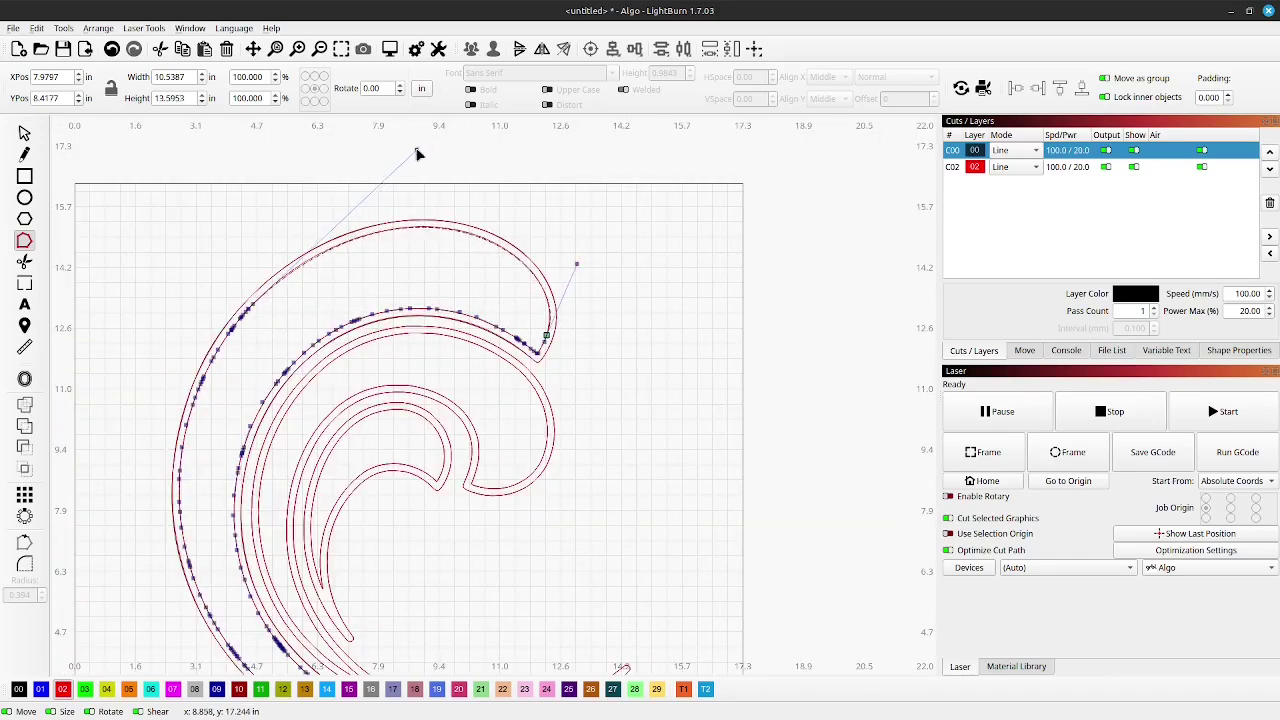
# Delete the surplus nodes on the left side of the inner outline and refit that side as a smooth curve.
pyautogui.scroll(3, 300, 286)
pyautogui.scroll(3, 409, 291)
pyautogui.scroll(2, 463, 295)
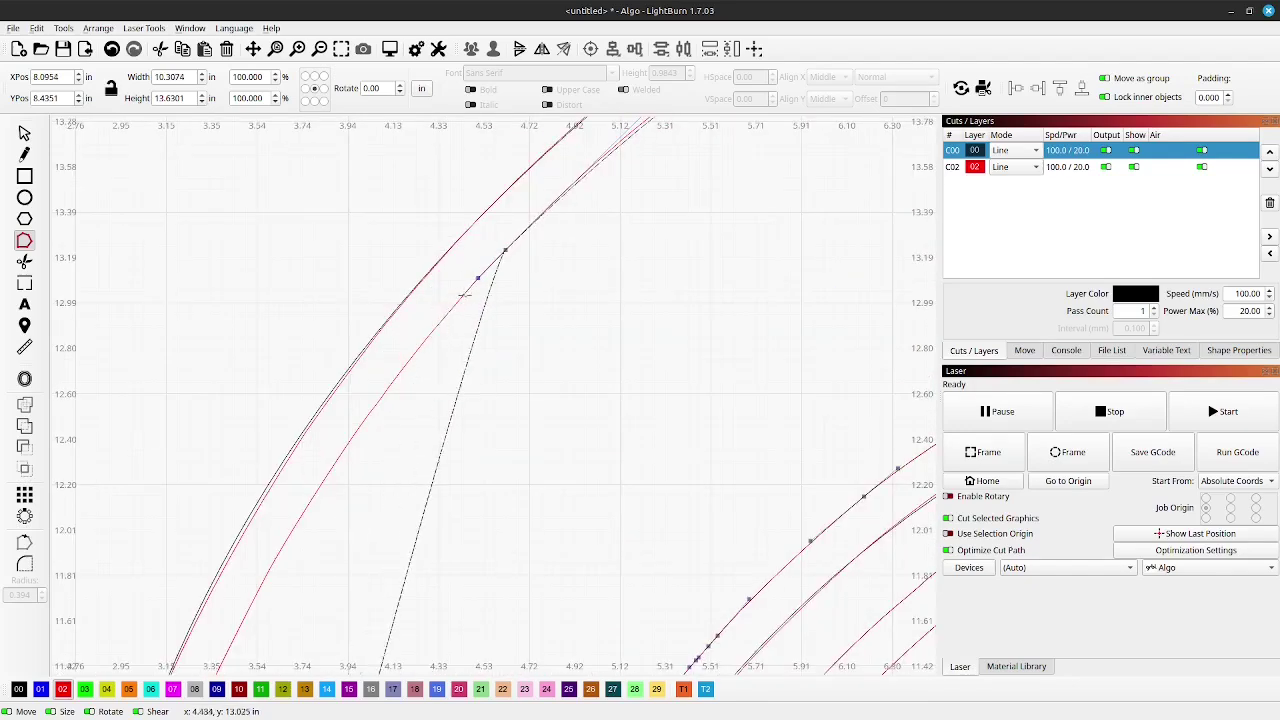
pyautogui.scroll(-8, 463, 295)
pyautogui.scroll(2, 466, 623)
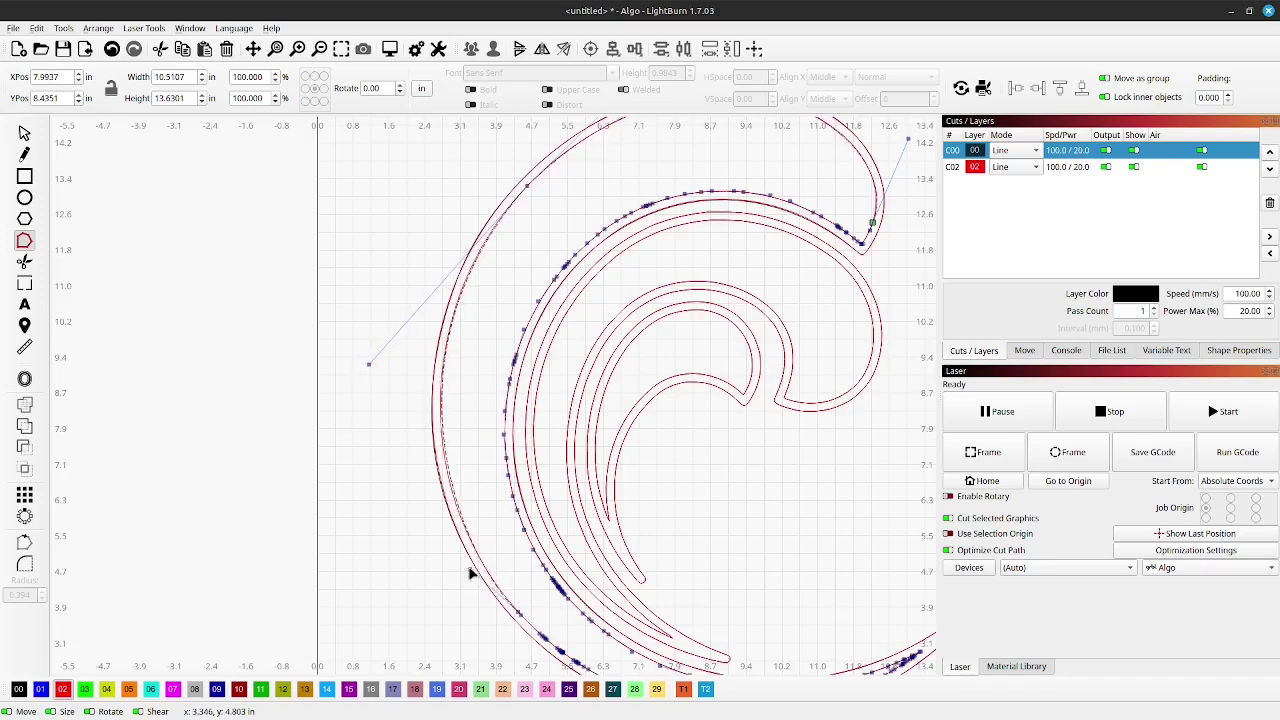
# Delete the surplus nodes along the inner outline's bottom arc, from the lower left side to its pointed tail end.
pyautogui.scroll(3, 545, 640)
pyautogui.moveTo(317, 214); pyautogui.dragTo(409, 353)
pyautogui.press('d')
pyautogui.scroll(-2, 350, 415)
pyautogui.moveTo(540, 403); pyautogui.dragTo(779, 475)
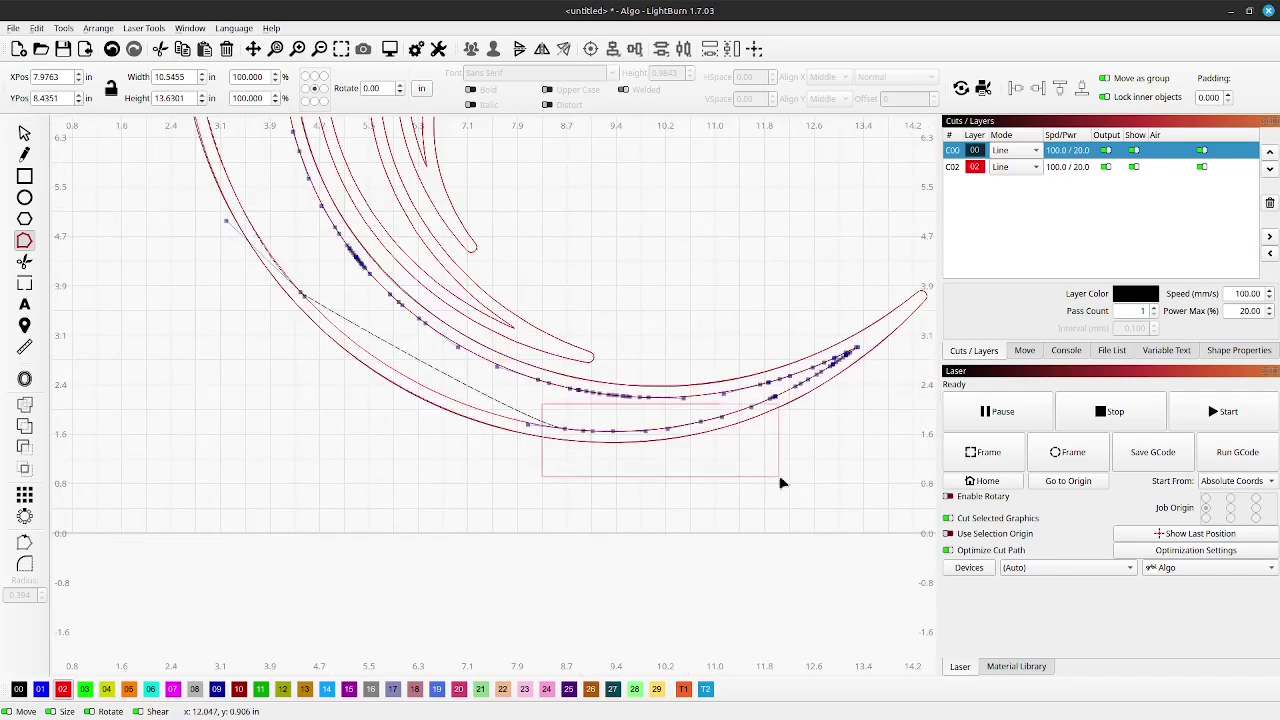
pyautogui.press('d')
pyautogui.scroll(3, 703, 414)
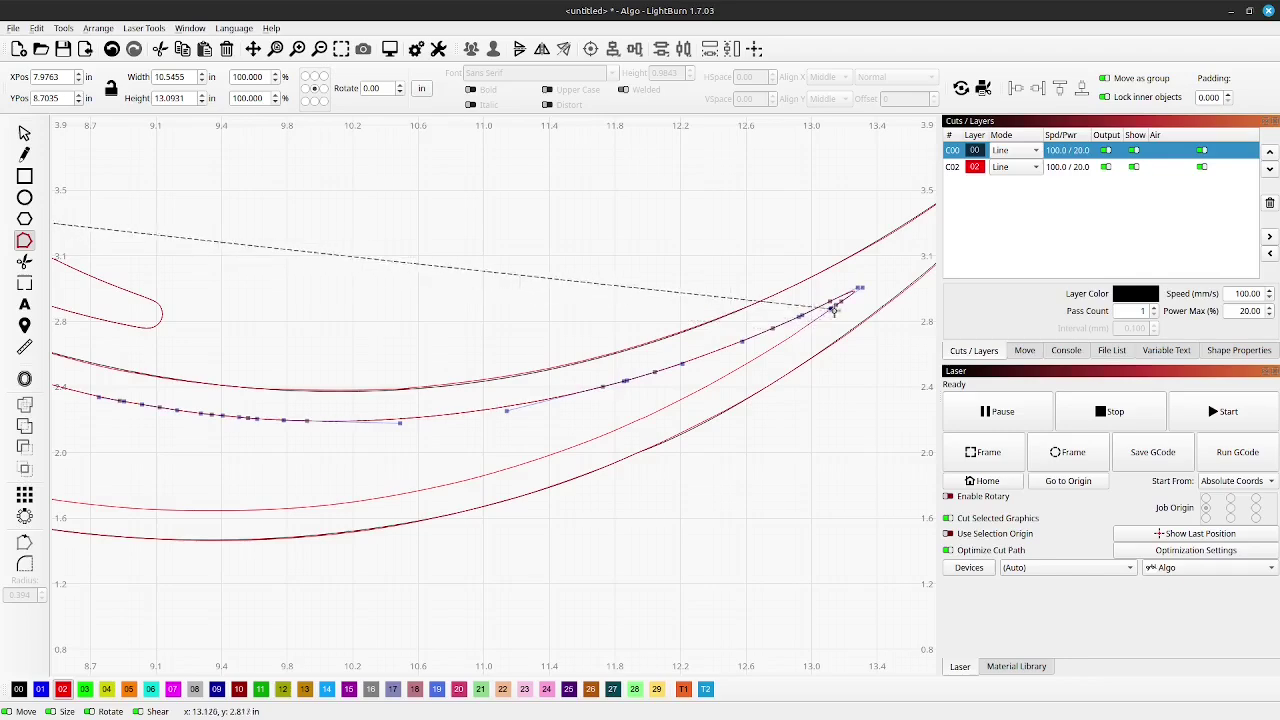
# Bend the inner outline's bottom arc into a smooth curve and adjust its handles to follow the red guide.
pyautogui.scroll(-2, 831, 306)
pyautogui.scroll(-3, 566, 580)
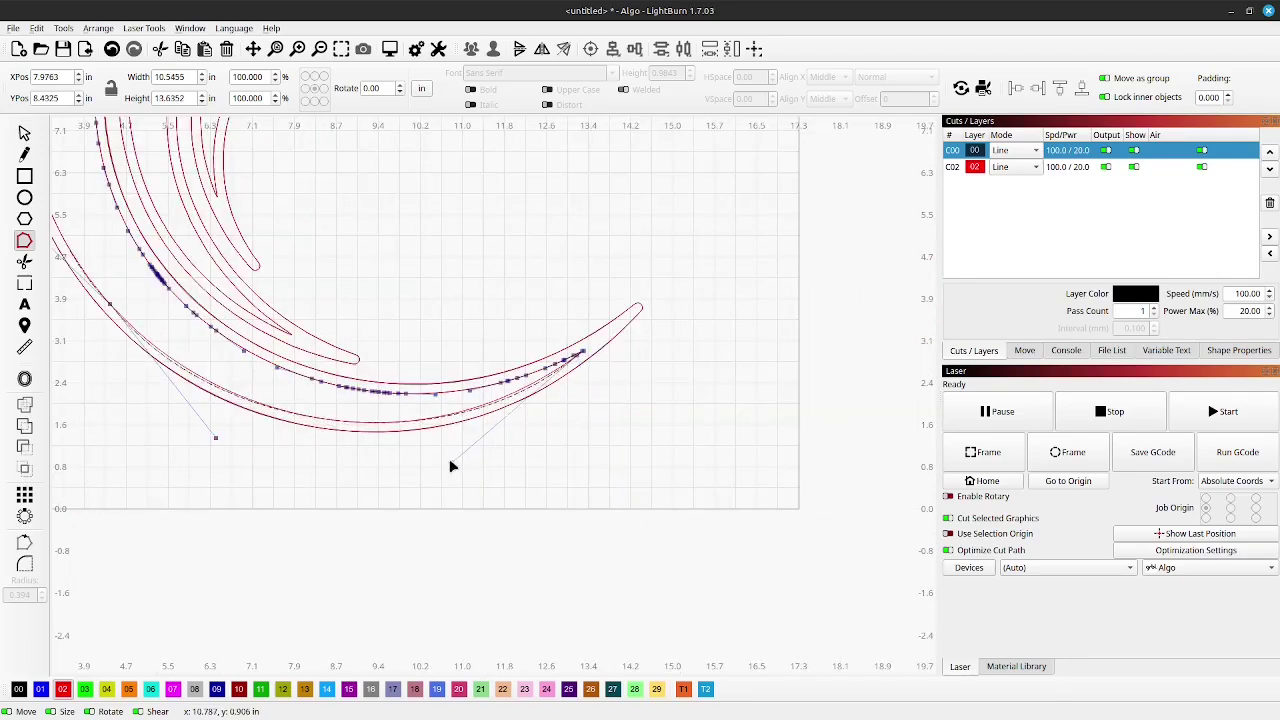
pyautogui.scroll(2, 235, 430)
pyautogui.scroll(2, 234, 455)
pyautogui.scroll(1, 654, 514)
pyautogui.scroll(-2, 831, 377)
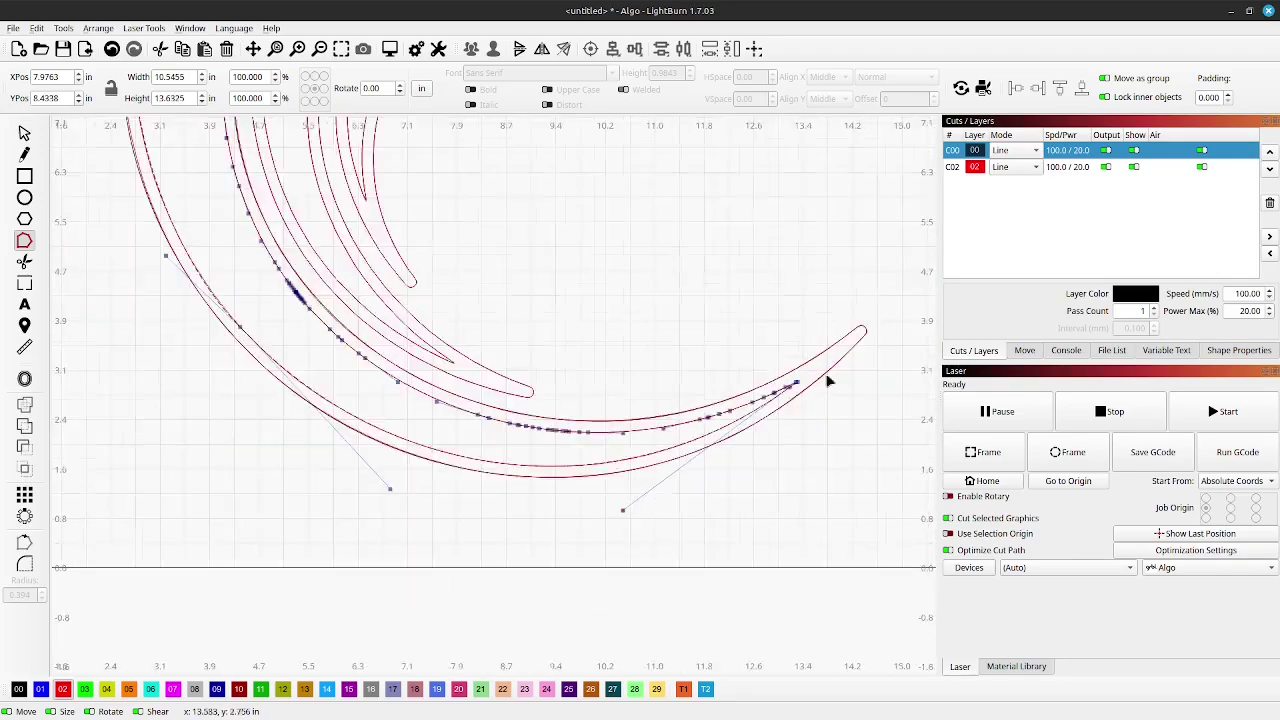
# Delete the surplus nodes along the upper edge of the inner outline's tail and refit it as a smooth curve.
pyautogui.scroll(3, 727, 453)
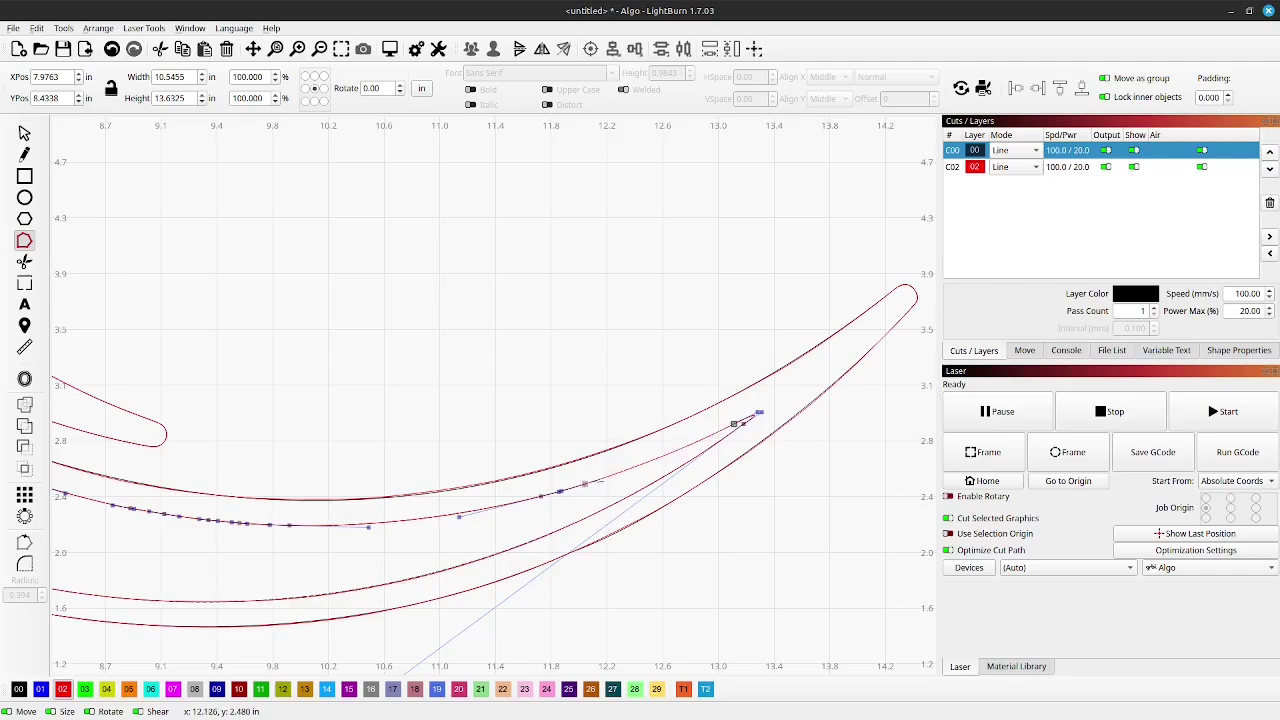
pyautogui.scroll(-6, 614, 487)
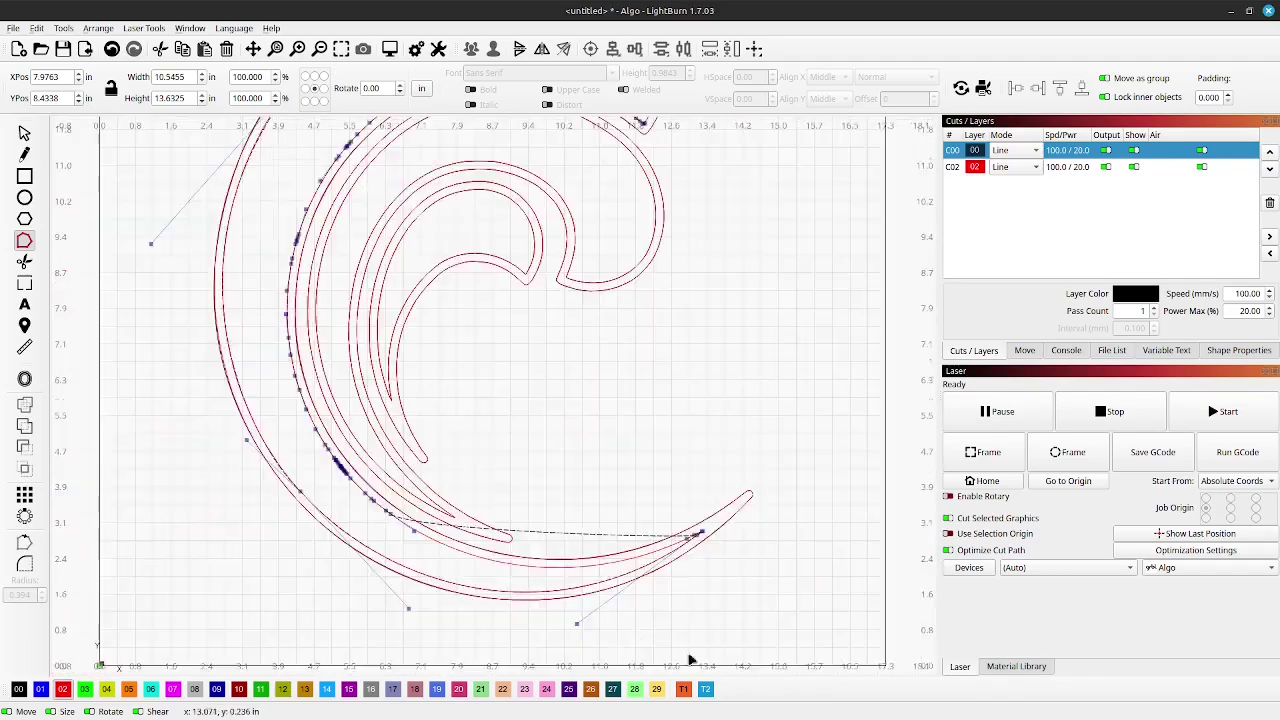
pyautogui.moveTo(478, 484); pyautogui.dragTo(510, 566)
pyautogui.moveTo(729, 634); pyautogui.dragTo(594, 594)
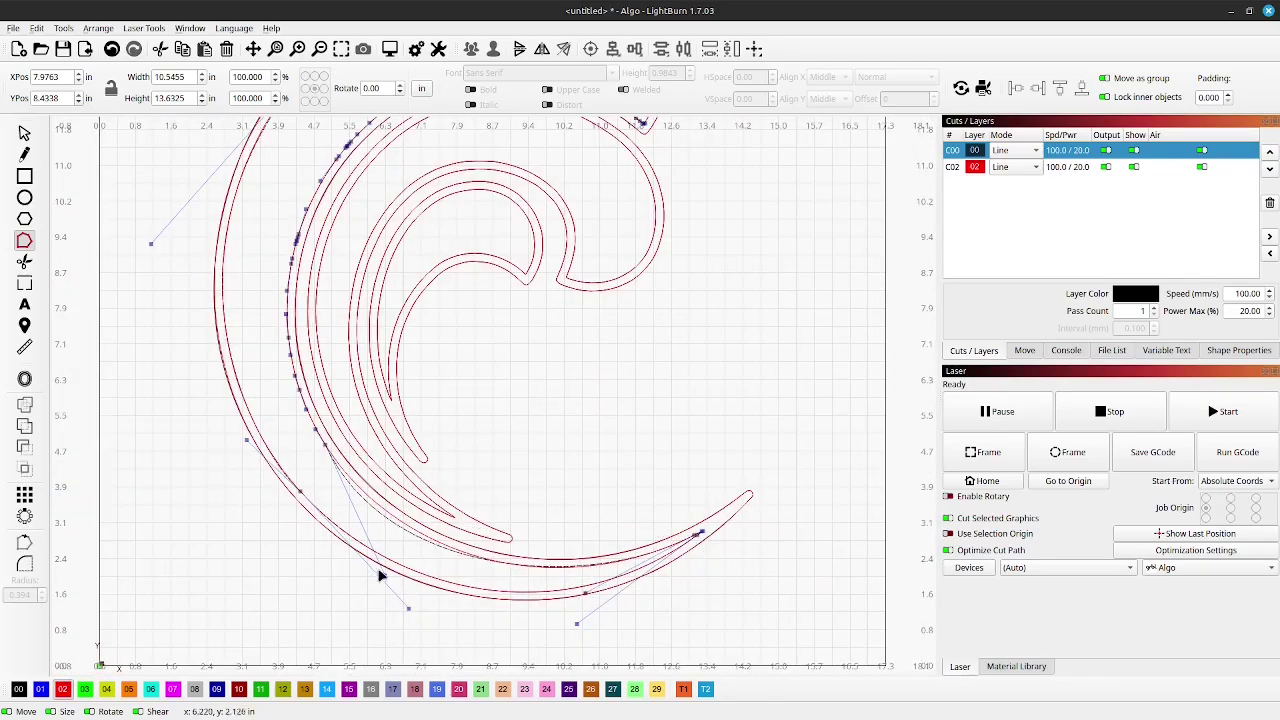
pyautogui.scroll(3, 418, 585)
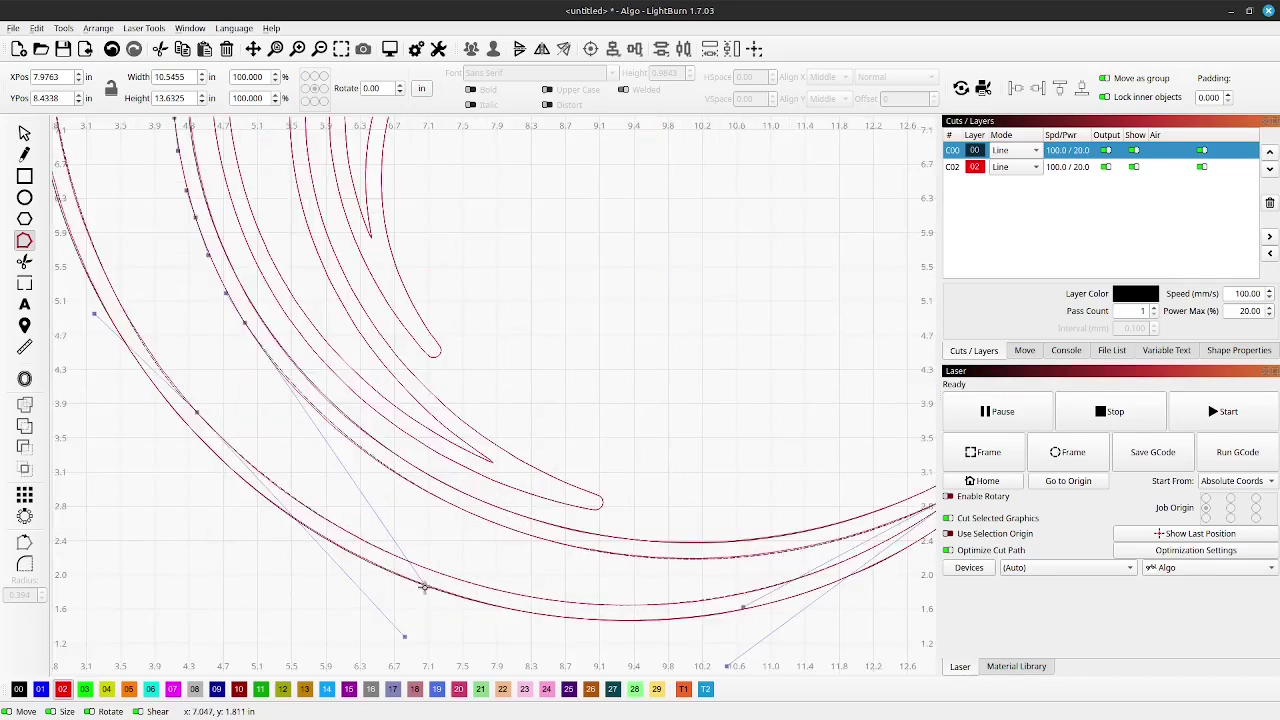
# Refit the concave left side of the inner outline as one smooth curve matching the red guide.
pyautogui.scroll(-4, 414, 586)
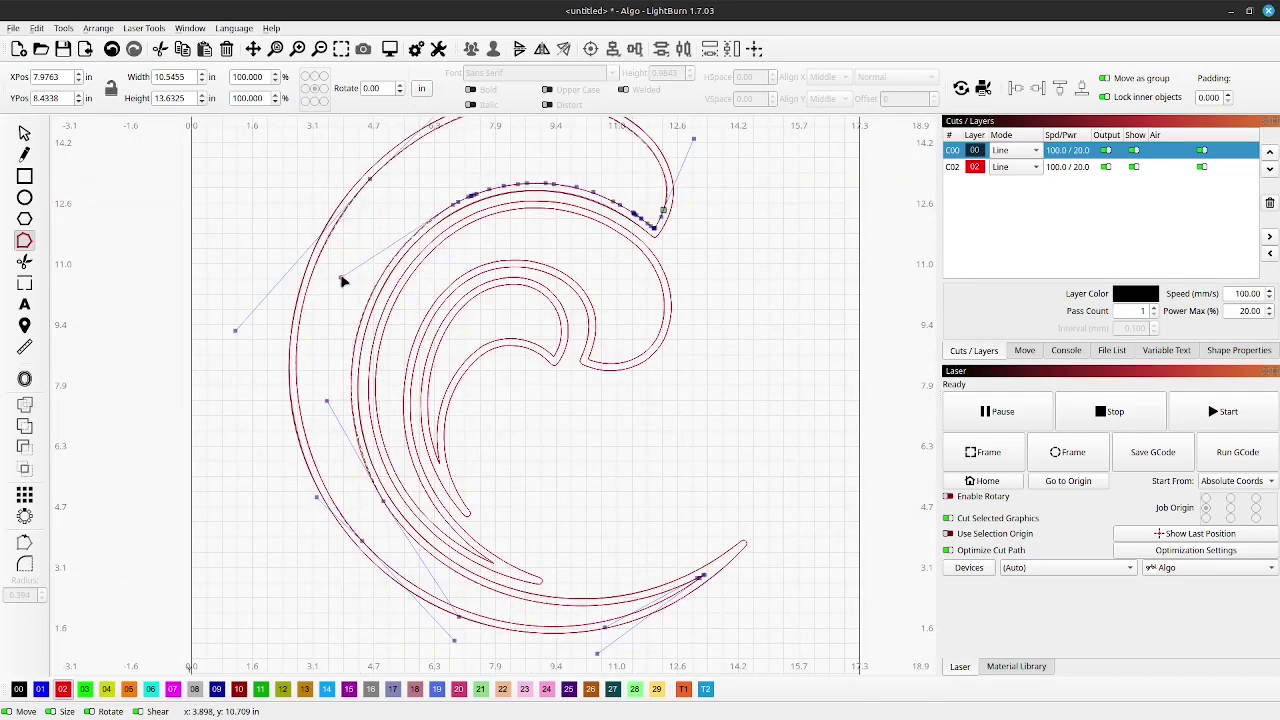
pyautogui.scroll(1, 342, 281)
pyautogui.moveTo(338, 418); pyautogui.dragTo(208, 558)
# Delete the surplus nodes along the inner outline's concave top arc near its pointed corner and bend that stretch into a curve.
pyautogui.moveTo(344, 264); pyautogui.dragTo(566, 328)
pyautogui.press('Delete')
pyautogui.scroll(10, 576, 335)
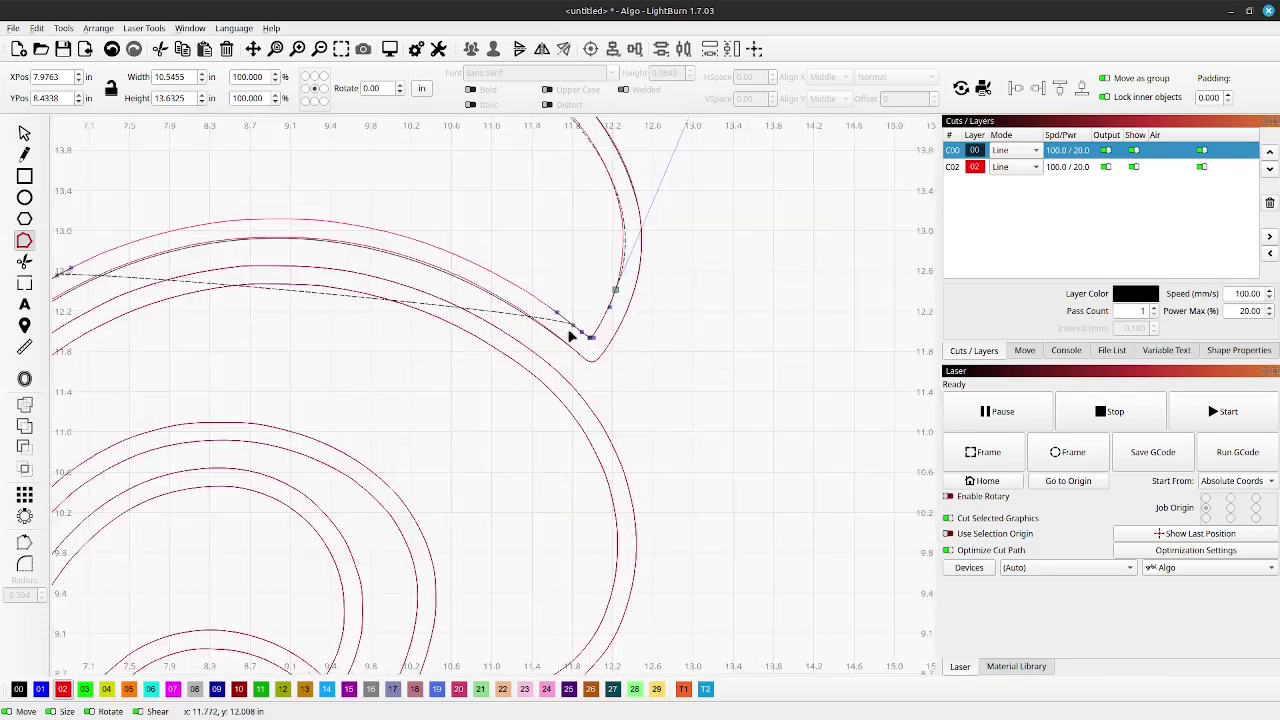
pyautogui.scroll(-8, 679, 469)
pyautogui.moveTo(405, 427); pyautogui.dragTo(430, 358)
# Adjust the curve handles on the lower left edge of the middle crescent's outer outline to follow the red guide.
pyautogui.scroll(-4, 526, 477)
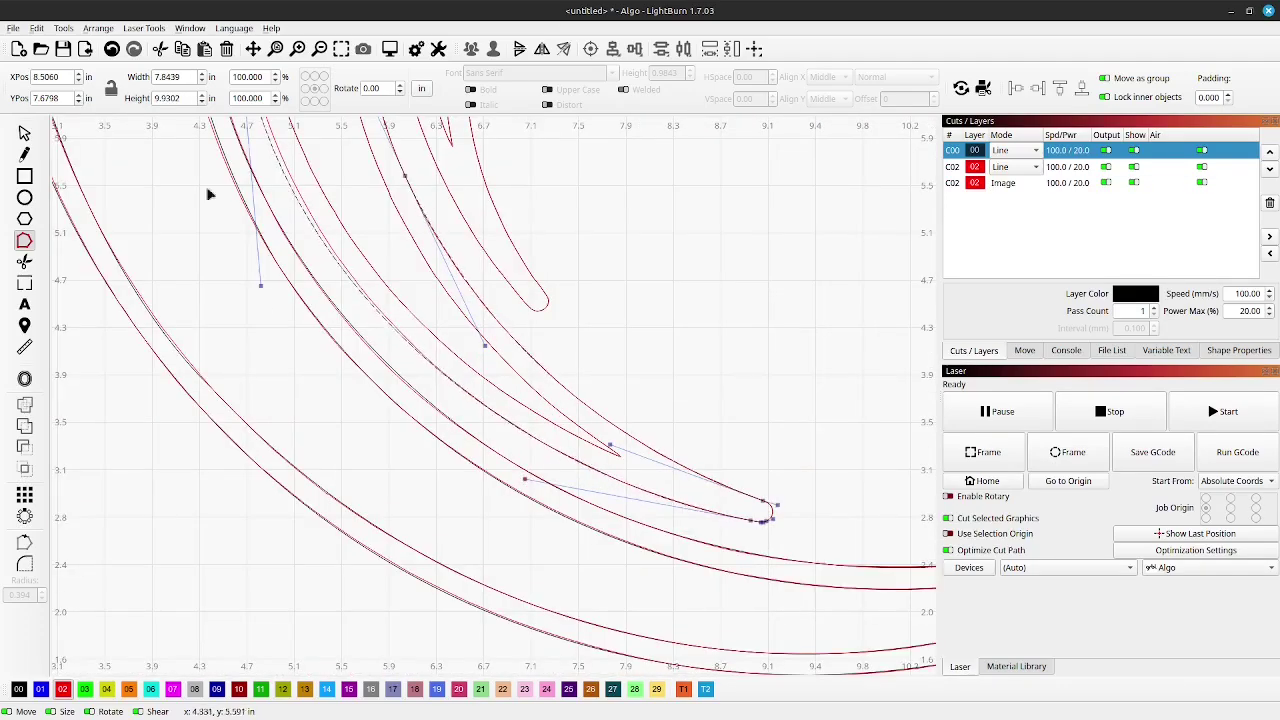
pyautogui.scroll(4, 337, 456)
pyautogui.moveTo(337, 456); pyautogui.dragTo(356, 487)
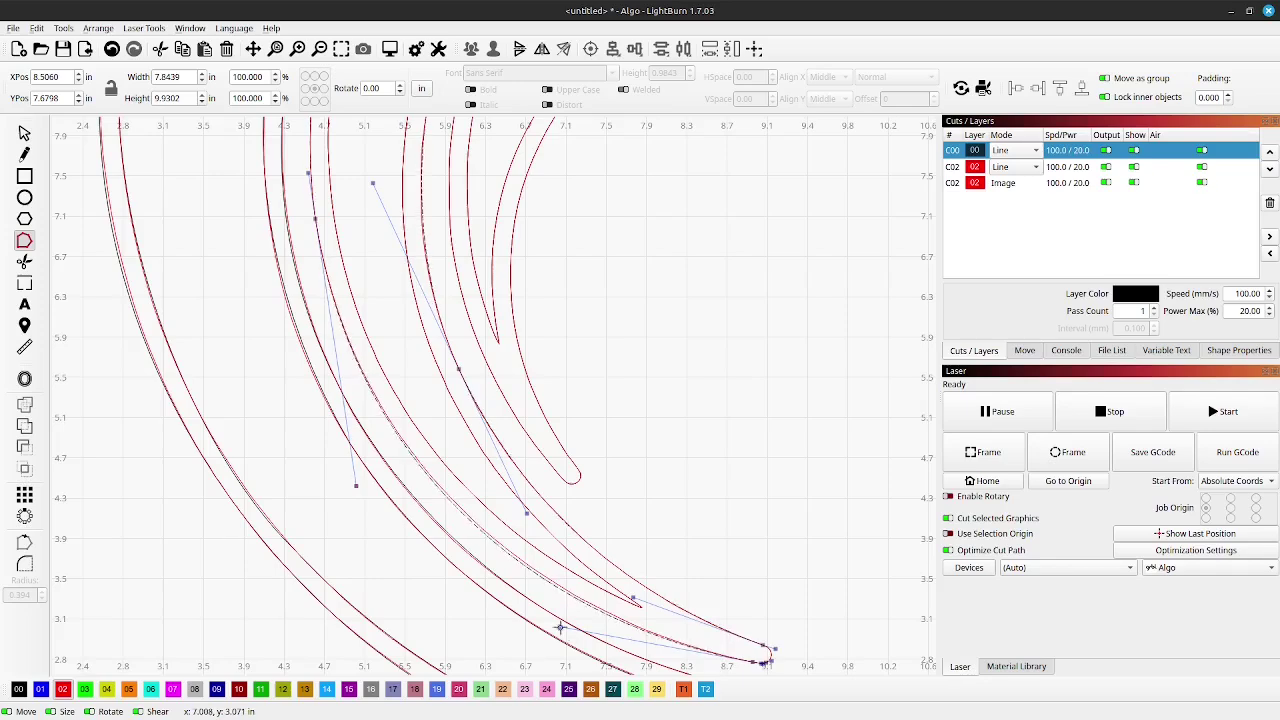
pyautogui.moveTo(560, 626); pyautogui.dragTo(568, 629)
pyautogui.scroll(-4, 560, 627)
pyautogui.scroll(2, 421, 418)
pyautogui.scroll(-4, 446, 333)
pyautogui.scroll(5, 540, 190)
# Delete the surplus nodes on the upper left arc of the middle crescent's outer outline and refit it as a smooth curve.
pyautogui.moveTo(406, 214); pyautogui.dragTo(467, 270)
pyautogui.press('Delete')
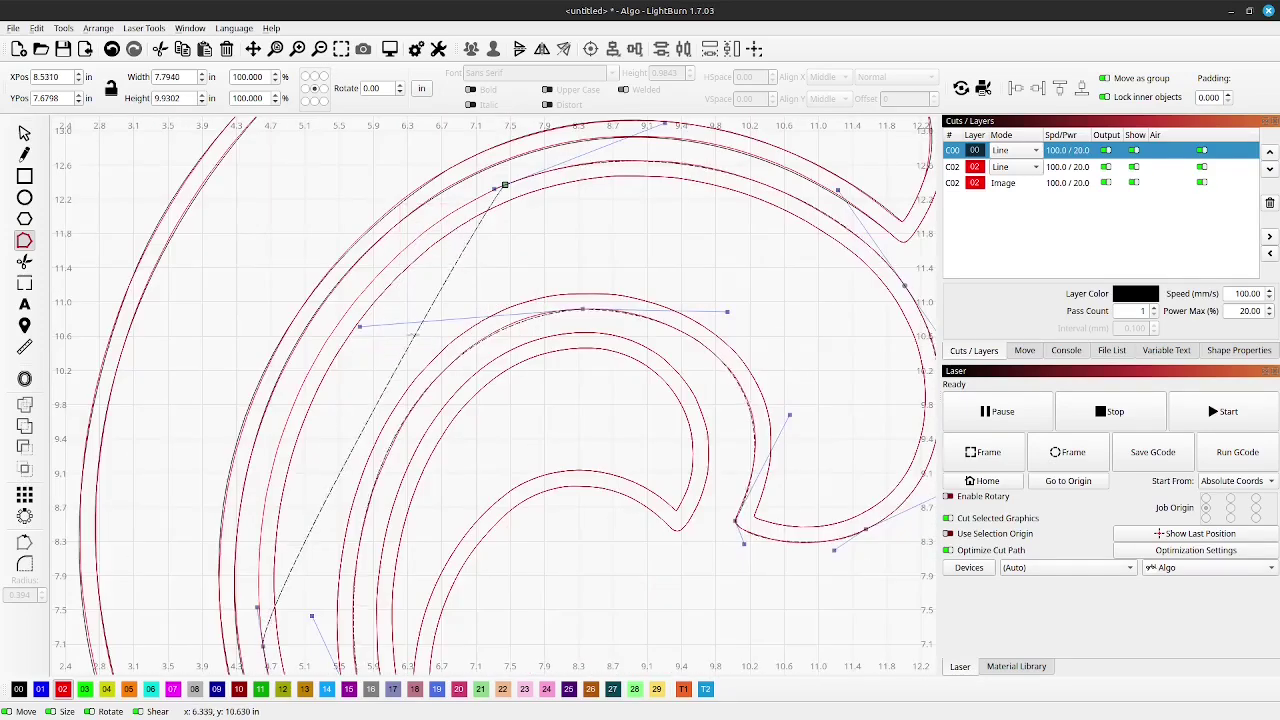
pyautogui.press('s')
pyautogui.moveTo(249, 606); pyautogui.dragTo(238, 479)
pyautogui.moveTo(316, 250); pyautogui.dragTo(318, 265)
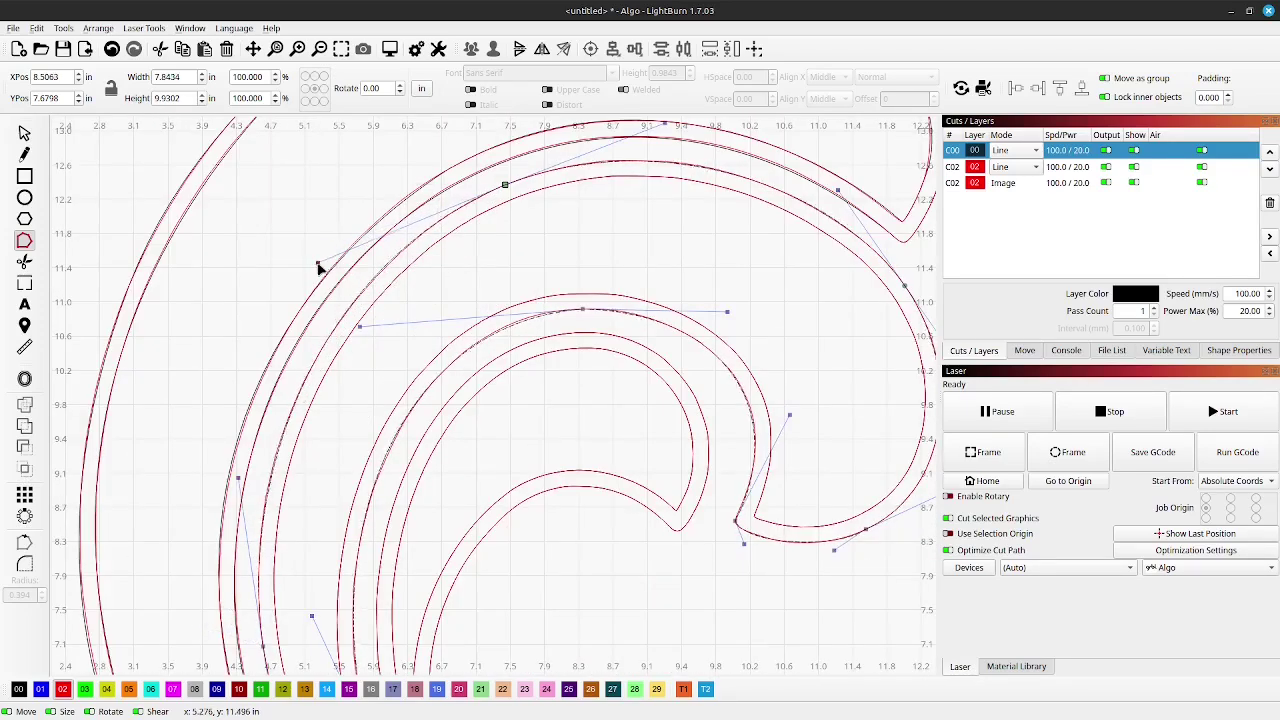
pyautogui.press('Escape')
pyautogui.scroll(-2, 486, 234)
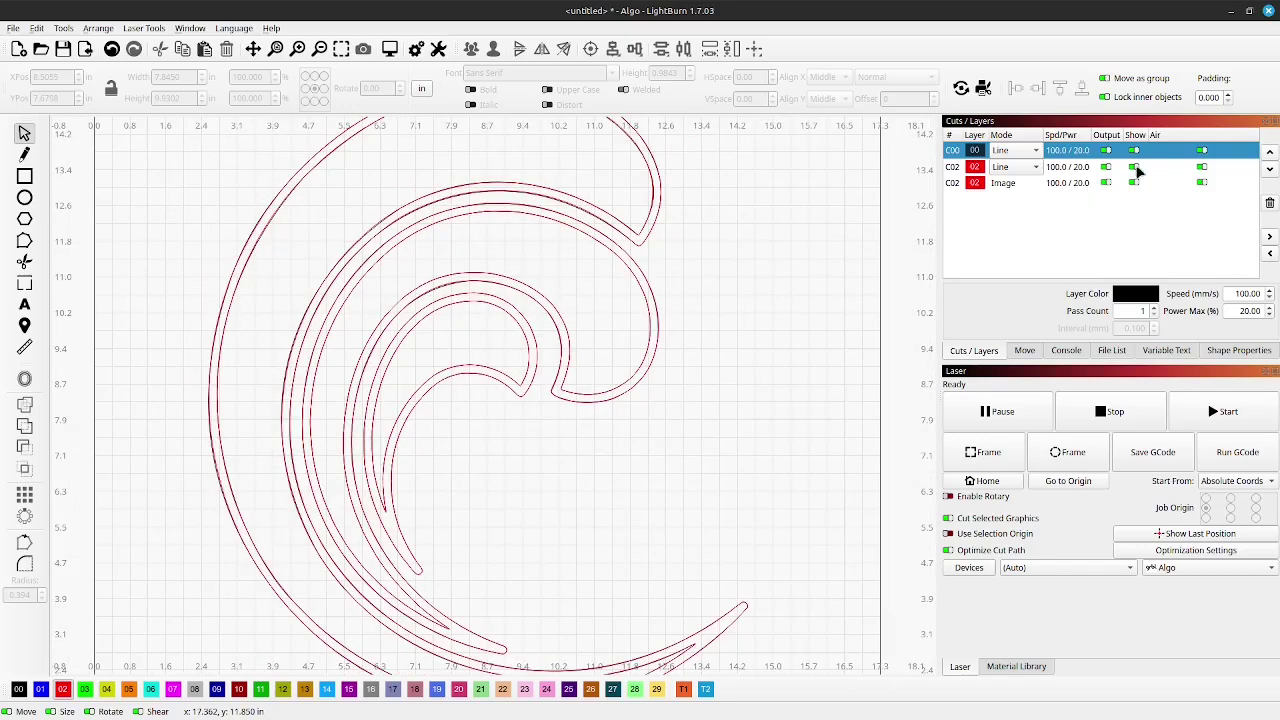
# Hide the red guide layer, open the middle crescent's inner outline for node editing, and show the guide again.
pyautogui.click(1134, 166)
pyautogui.click(575, 226)
pyautogui.click(24, 240)
pyautogui.click(594, 219)
pyautogui.click(598, 240)
pyautogui.click(1134, 166)
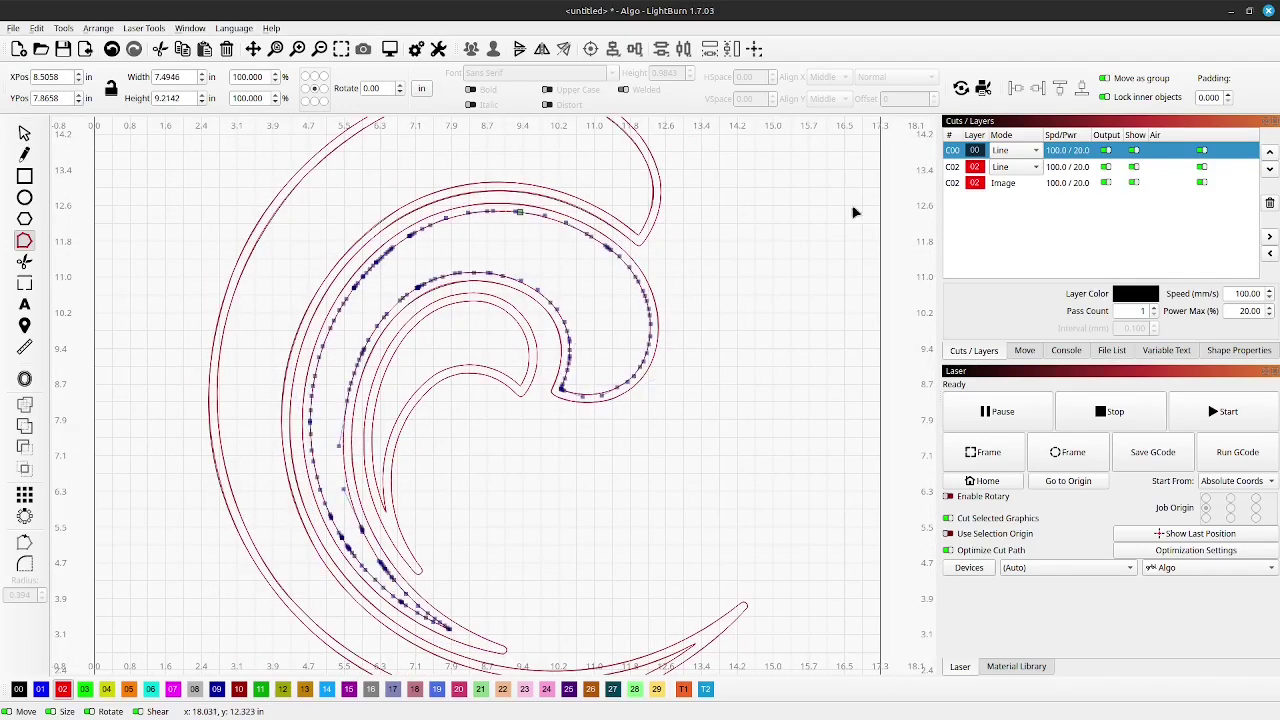
# Delete the surplus nodes around the right bulge of the middle crescent's inner outline and bend that stretch into one curve.
pyautogui.moveTo(692, 379); pyautogui.dragTo(693, 380)
pyautogui.press('Delete')
pyautogui.moveTo(508, 318); pyautogui.dragTo(600, 240)
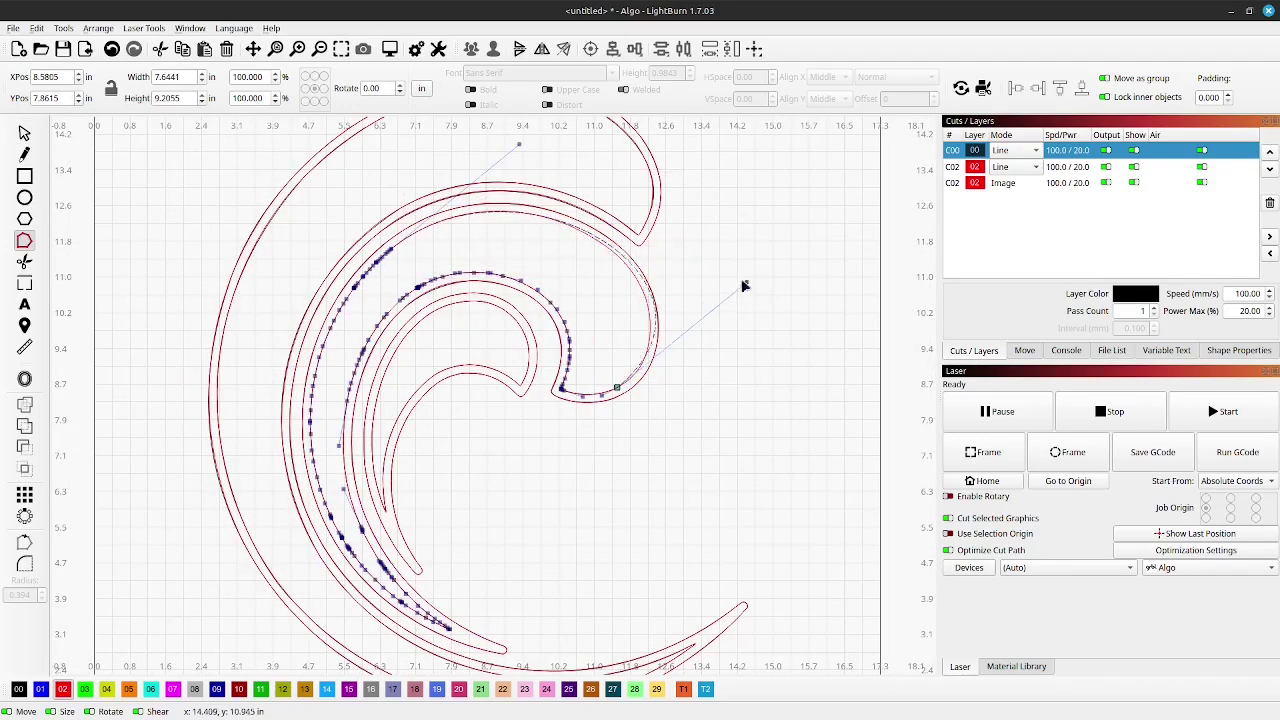
pyautogui.moveTo(747, 285); pyautogui.dragTo(732, 314)
# Insert a node on the upper right of the bulge and adjust the curve handles to match the red guide.
pyautogui.press('i')
pyautogui.scroll(2, 658, 300)
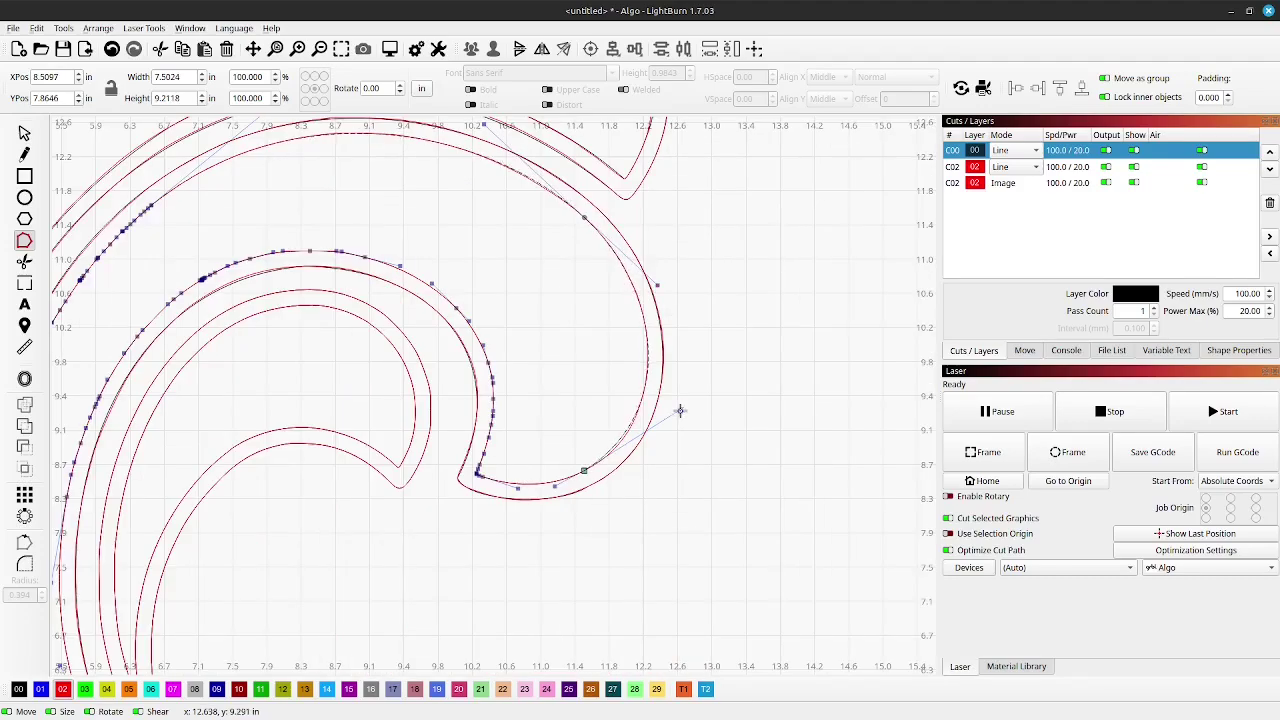
pyautogui.moveTo(657, 287); pyautogui.dragTo(661, 280)
pyautogui.scroll(-3, 661, 280)
pyautogui.scroll(4, 610, 230)
pyautogui.moveTo(637, 220); pyautogui.dragTo(621, 212)
pyautogui.scroll(-1, 622, 212)
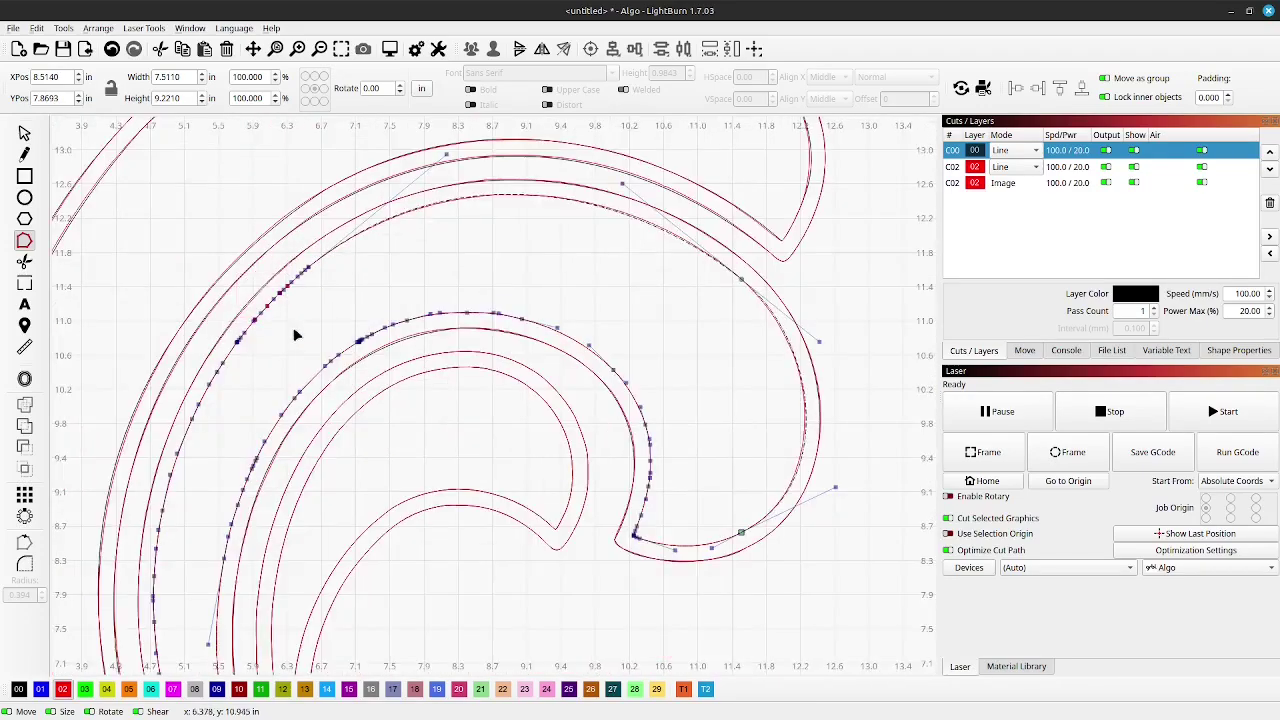
# Delete the surplus nodes down the left side of the middle crescent's inner outline and bend that side into a smooth curve.
pyautogui.scroll(-2, 294, 332)
pyautogui.scroll(-5, 240, 345)
pyautogui.scroll(4, 200, 570)
pyautogui.scroll(4, 285, 403)
pyautogui.moveTo(251, 334); pyautogui.dragTo(385, 500)
pyautogui.press('Delete')
pyautogui.scroll(-5, 405, 495)
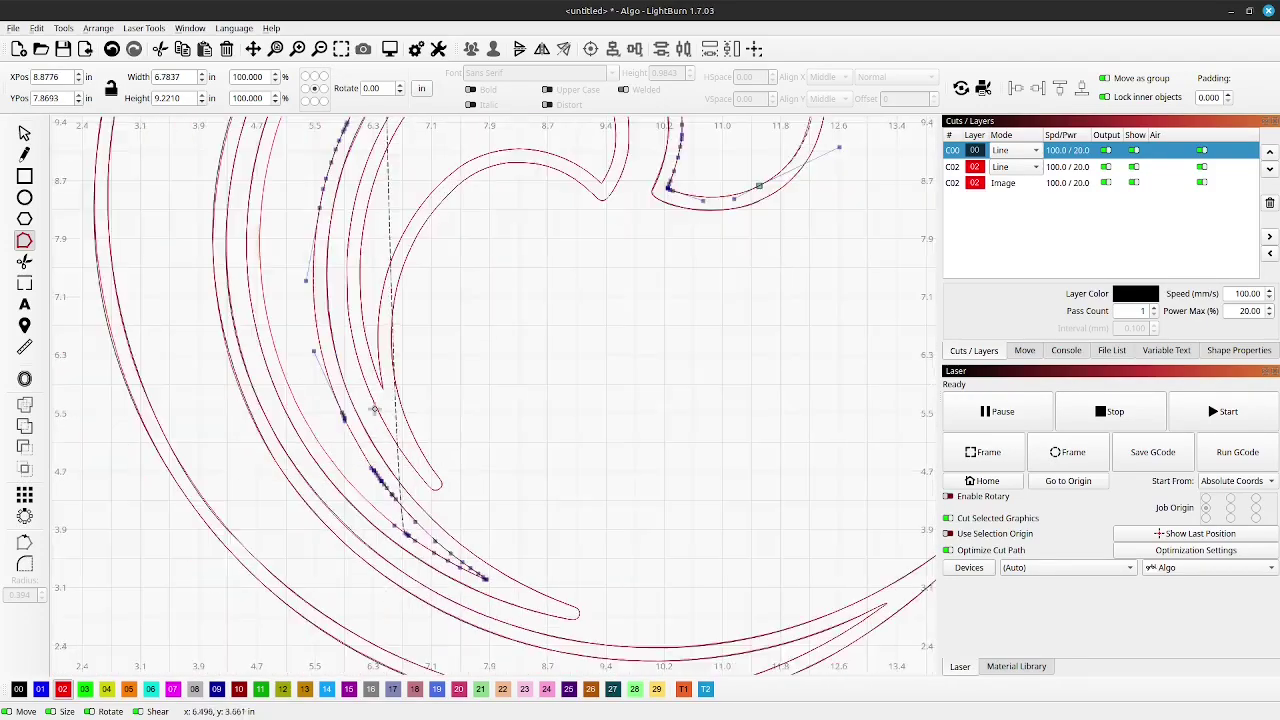
pyautogui.moveTo(406, 325); pyautogui.dragTo(288, 254)
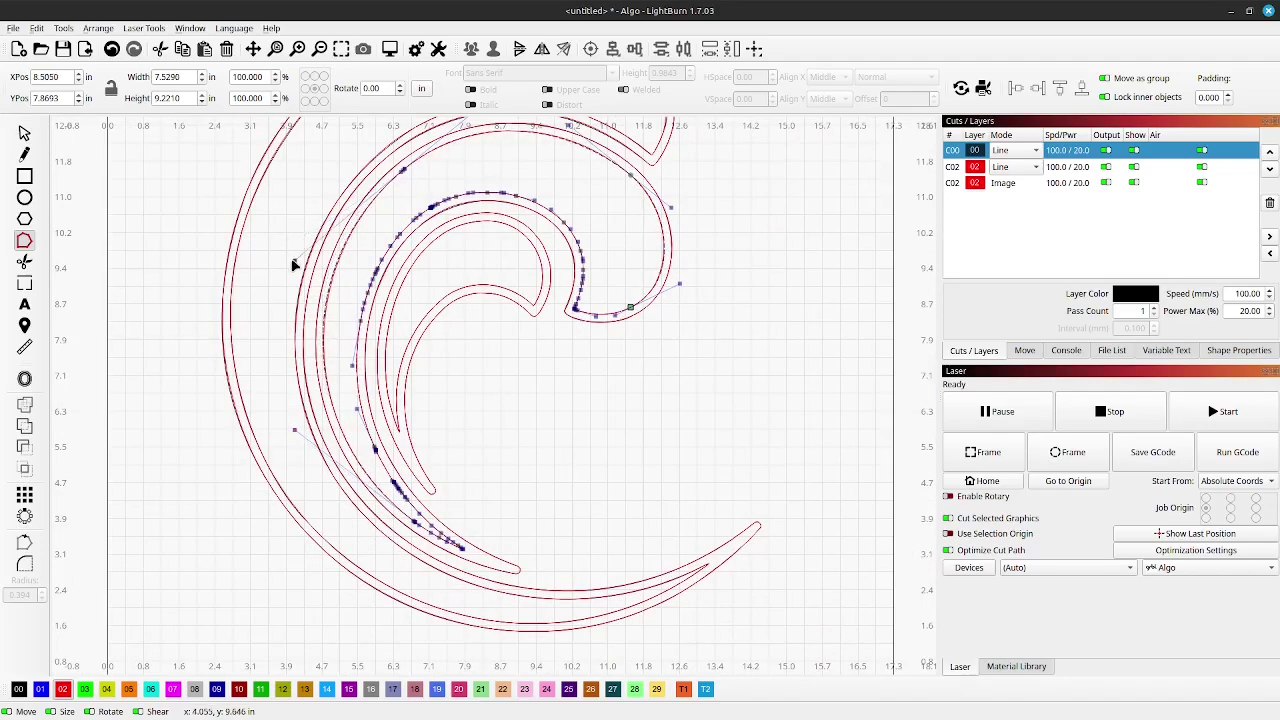
# Remove the clustered leftover nodes at the upper left of the middle crescent's inner outline and readjust the adjoining curve handle.
pyautogui.scroll(8, 404, 170)
pyautogui.scroll(-7, 331, 210)
pyautogui.scroll(6, 312, 220)
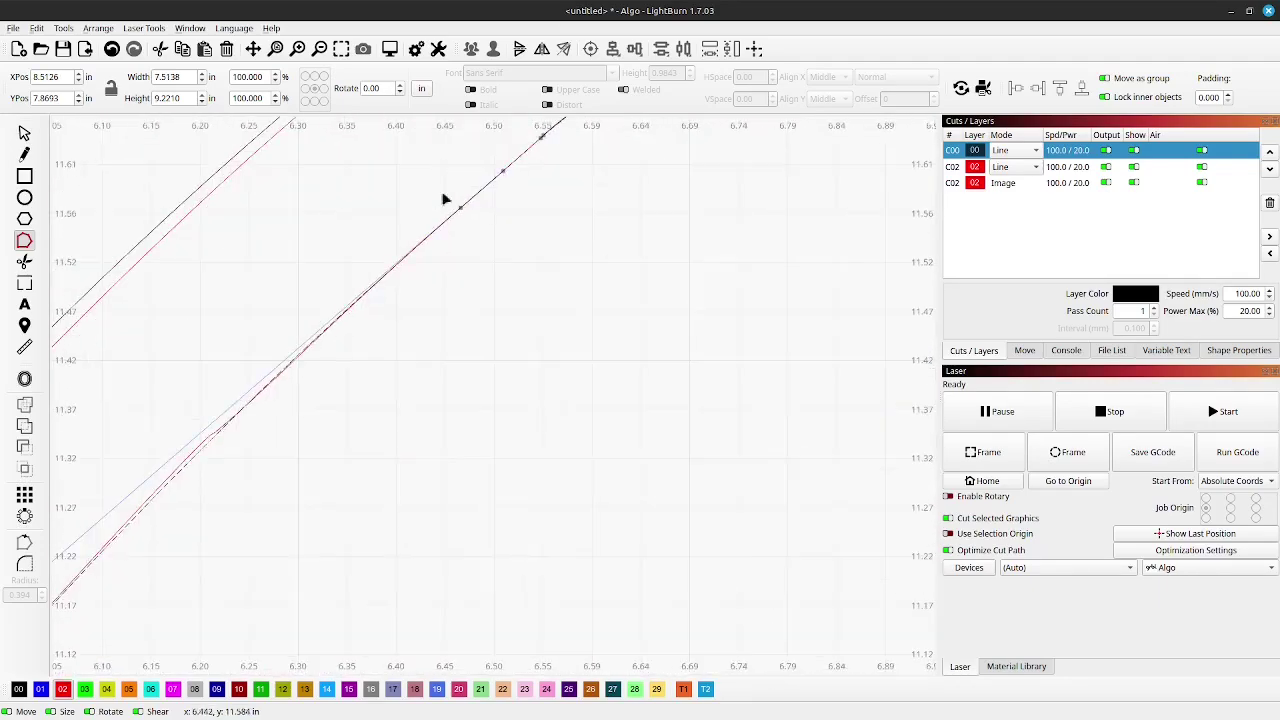
pyautogui.moveTo(443, 188); pyautogui.dragTo(508, 278)
pyautogui.press('Delete')
pyautogui.scroll(-1, 508, 278)
pyautogui.scroll(-8, 507, 278)
pyautogui.moveTo(474, 352); pyautogui.dragTo(266, 443)
# Remove the surplus nodes on the lower edge near the inner outline's pointed end and refit that edge as a smooth curve.
pyautogui.scroll(-5, 381, 265)
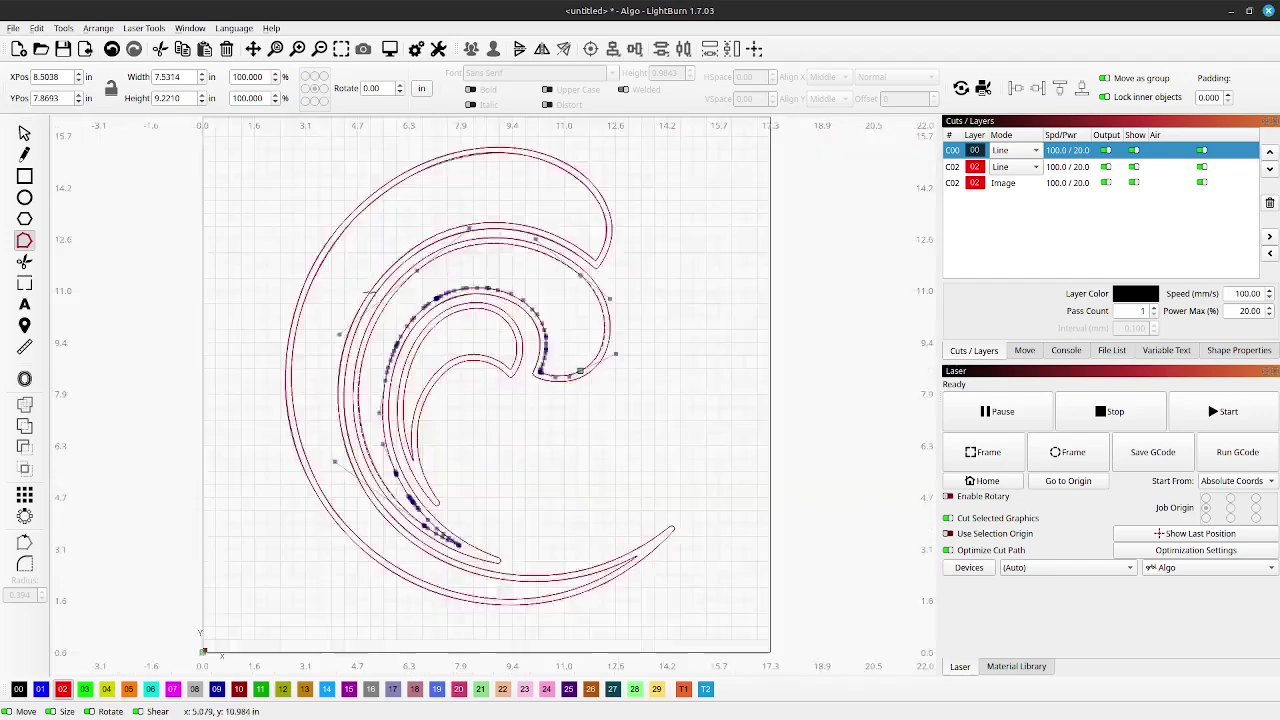
pyautogui.scroll(5, 419, 498)
pyautogui.scroll(3, 556, 630)
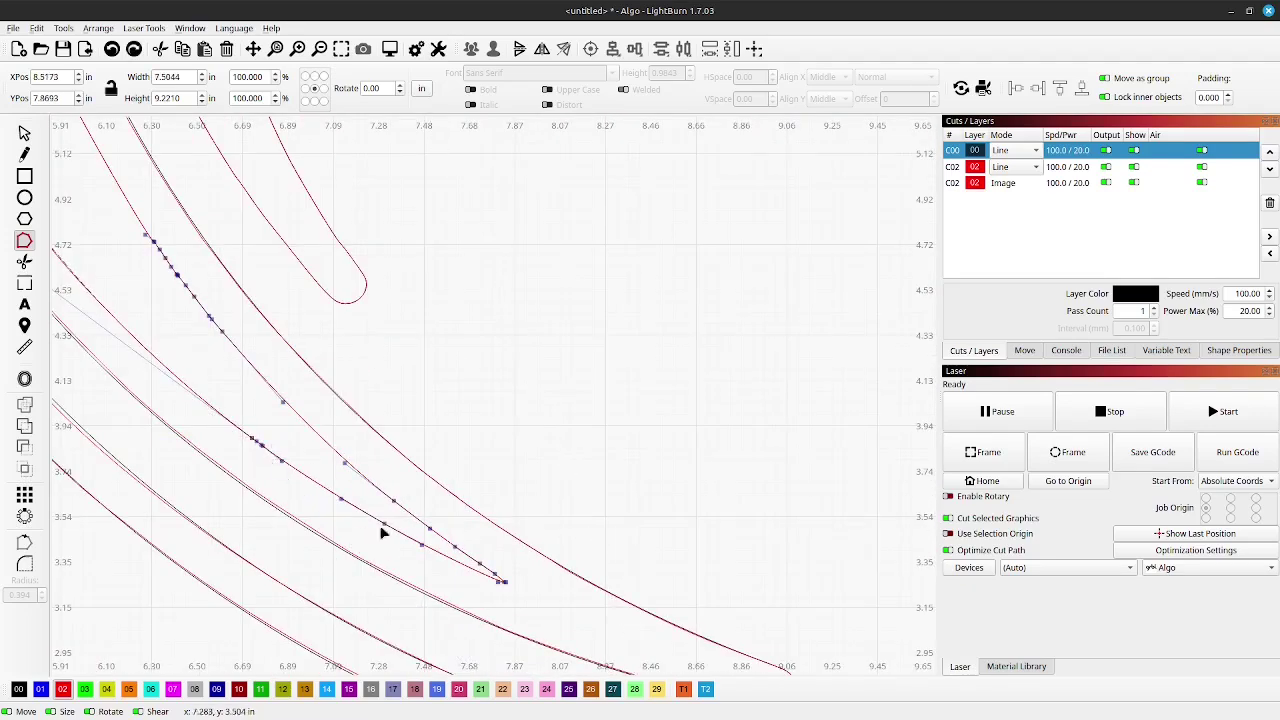
pyautogui.scroll(3, 240, 402)
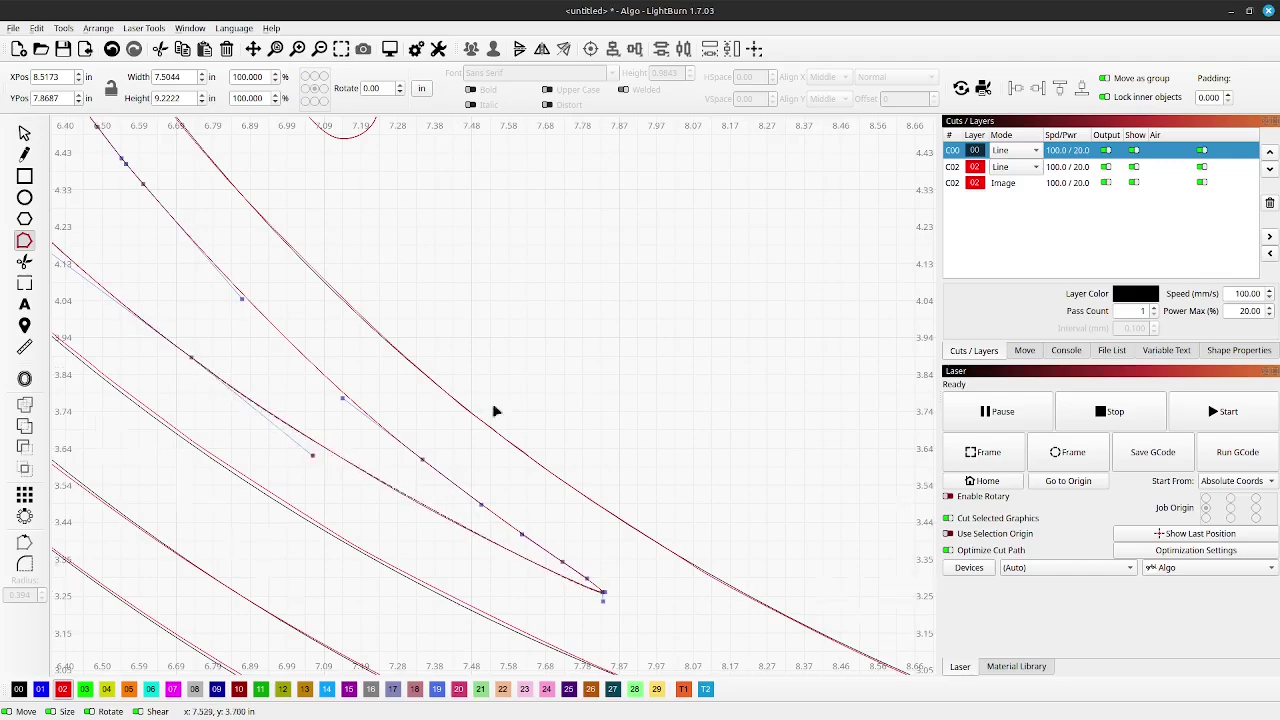
# Delete the surplus nodes along the inner outline's concave right edge above its pointed corner and bend that edge into a curve.
pyautogui.scroll(-8, 494, 409)
pyautogui.scroll(-4, 537, 480)
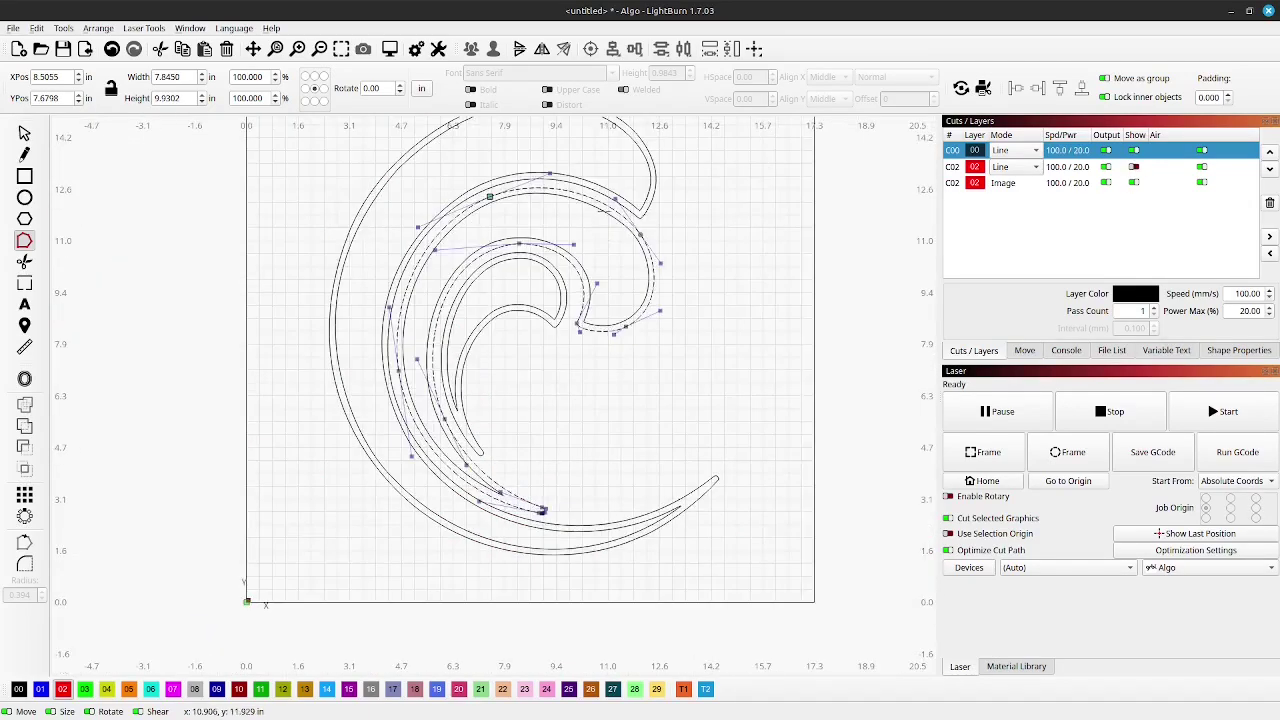
pyautogui.scroll(3, 548, 347)
pyautogui.scroll(3, 548, 347)
pyautogui.scroll(3, 606, 420)
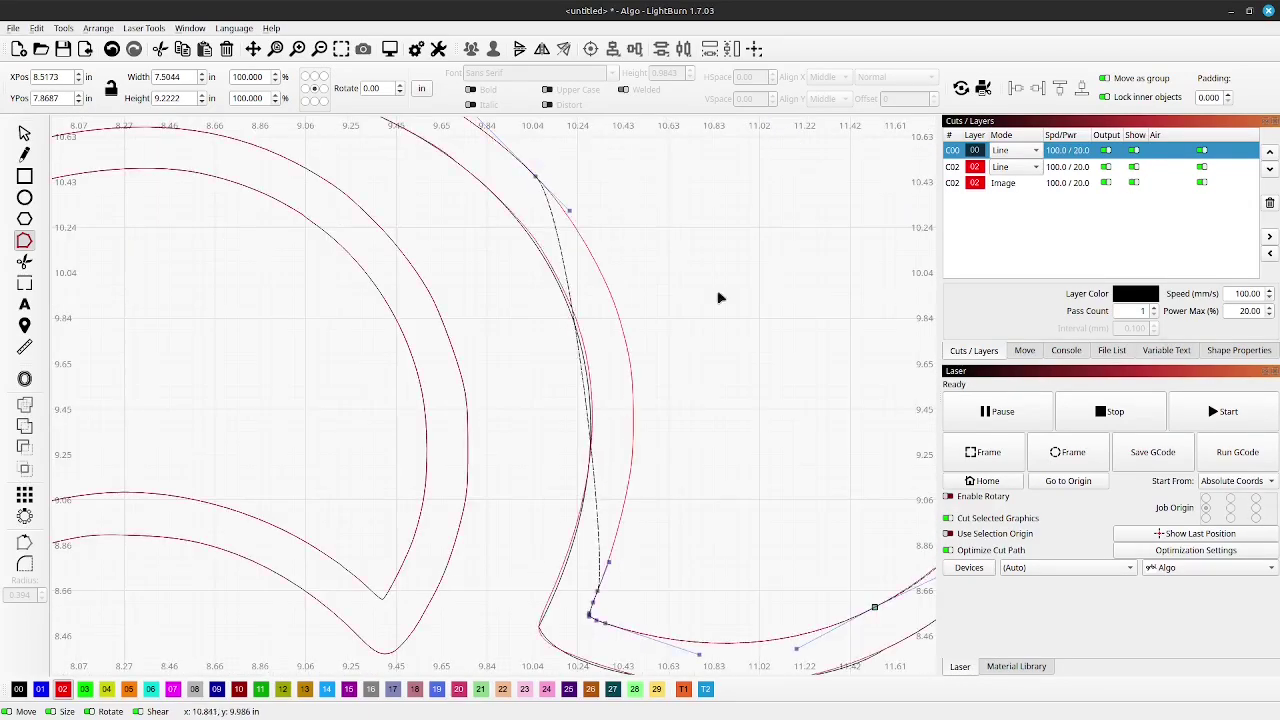
pyautogui.moveTo(651, 427); pyautogui.dragTo(684, 312)
pyautogui.scroll(4, 583, 347)
# Fine-tune the handles of the concave upper right curve on the middle crescent's outer outline to match the red guide.
pyautogui.click(583, 346)
pyautogui.scroll(-4, 581, 335)
pyautogui.scroll(-2, 668, 440)
pyautogui.scroll(4, 590, 270)
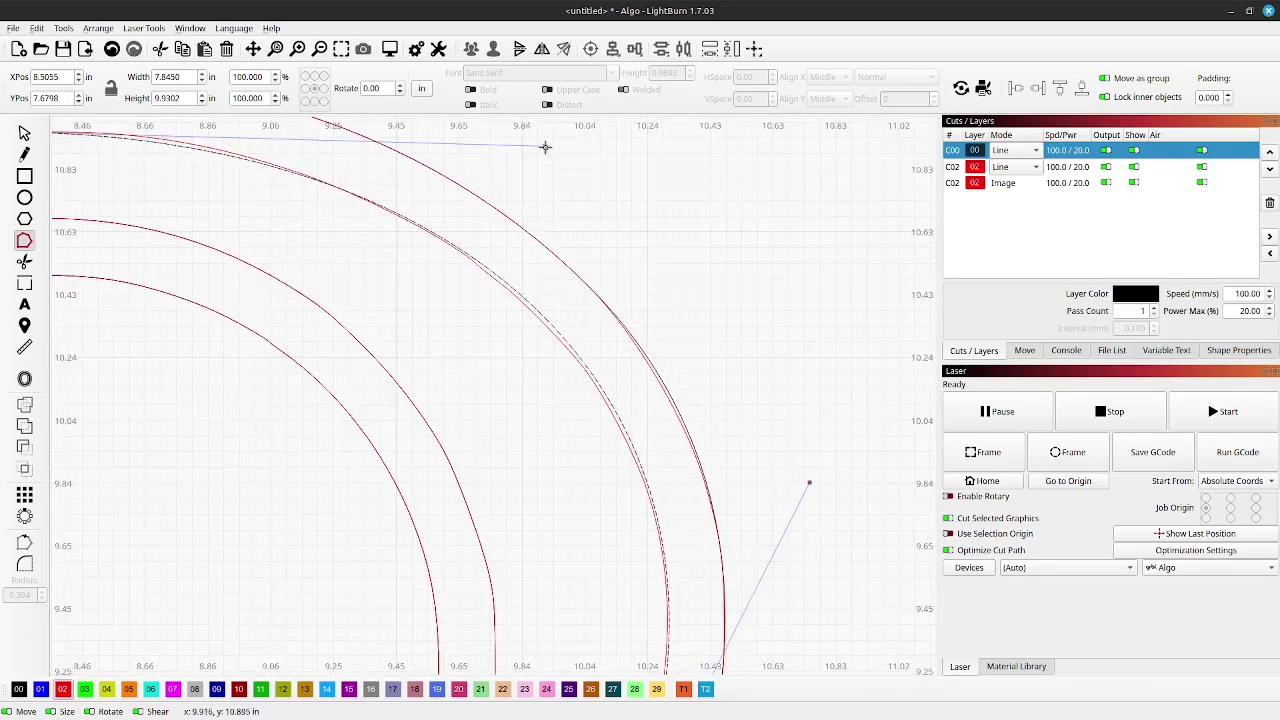
pyautogui.moveTo(520, 132); pyautogui.dragTo(512, 131)
pyautogui.moveTo(809, 483); pyautogui.dragTo(811, 471)
pyautogui.moveTo(512, 131); pyautogui.dragTo(498, 132)
pyautogui.scroll(-2, 500, 404)
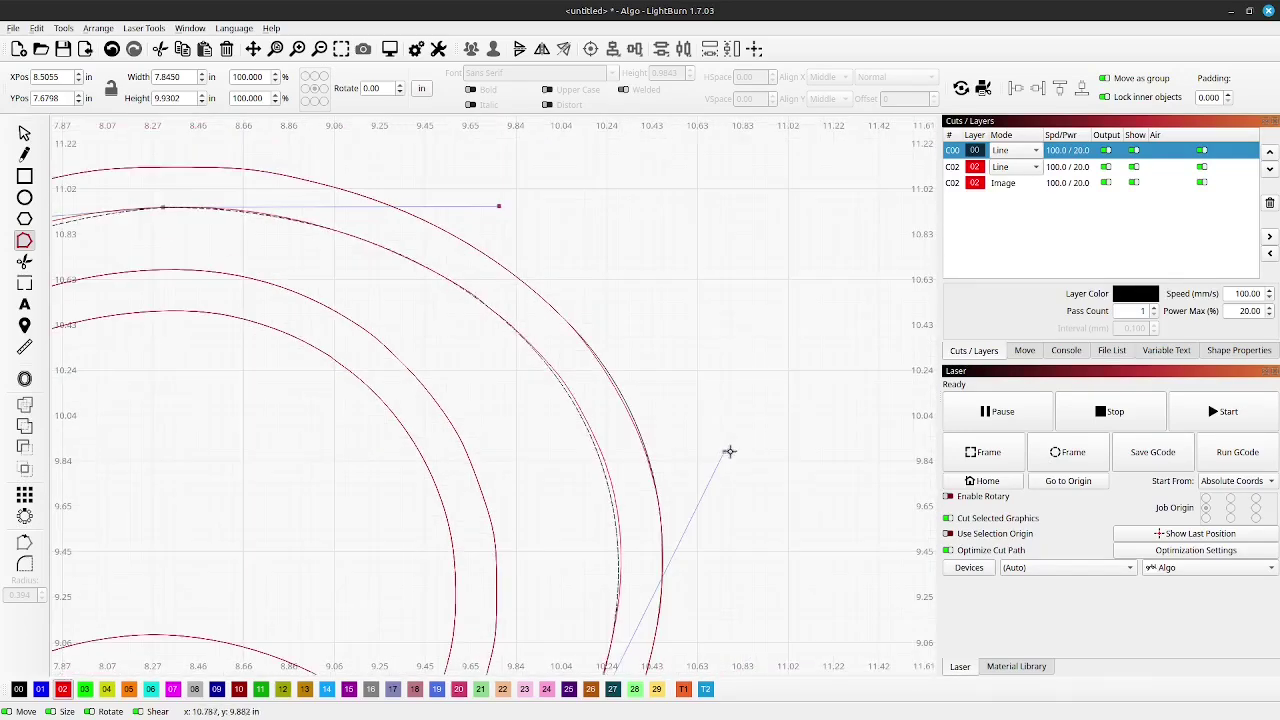
pyautogui.moveTo(729, 451); pyautogui.dragTo(742, 433)
pyautogui.moveTo(498, 206); pyautogui.dragTo(477, 206)
pyautogui.moveTo(741, 433); pyautogui.dragTo(734, 425)
# Hide the red guide layer to reselect the middle crescent's inner outline for node editing, and show the guide again.
pyautogui.click(606, 350)
pyautogui.scroll(-2, 608, 348)
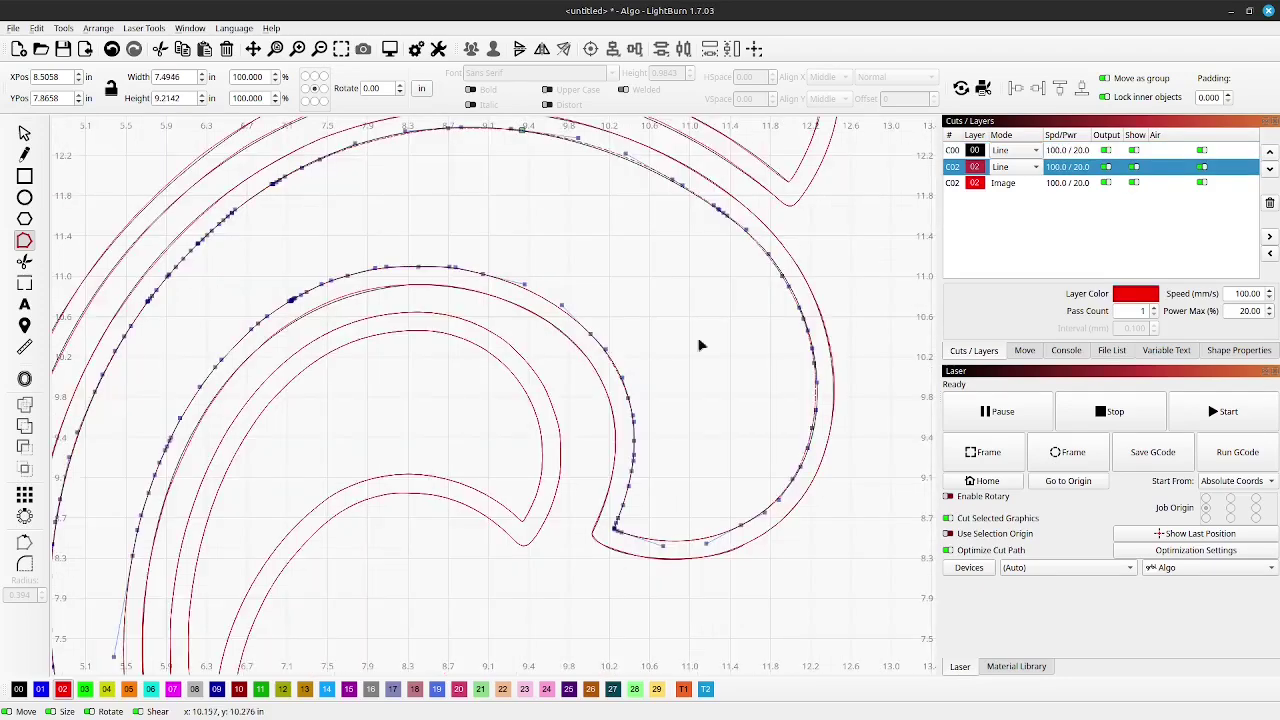
pyautogui.click(1133, 167)
pyautogui.click(598, 379)
pyautogui.click(394, 300)
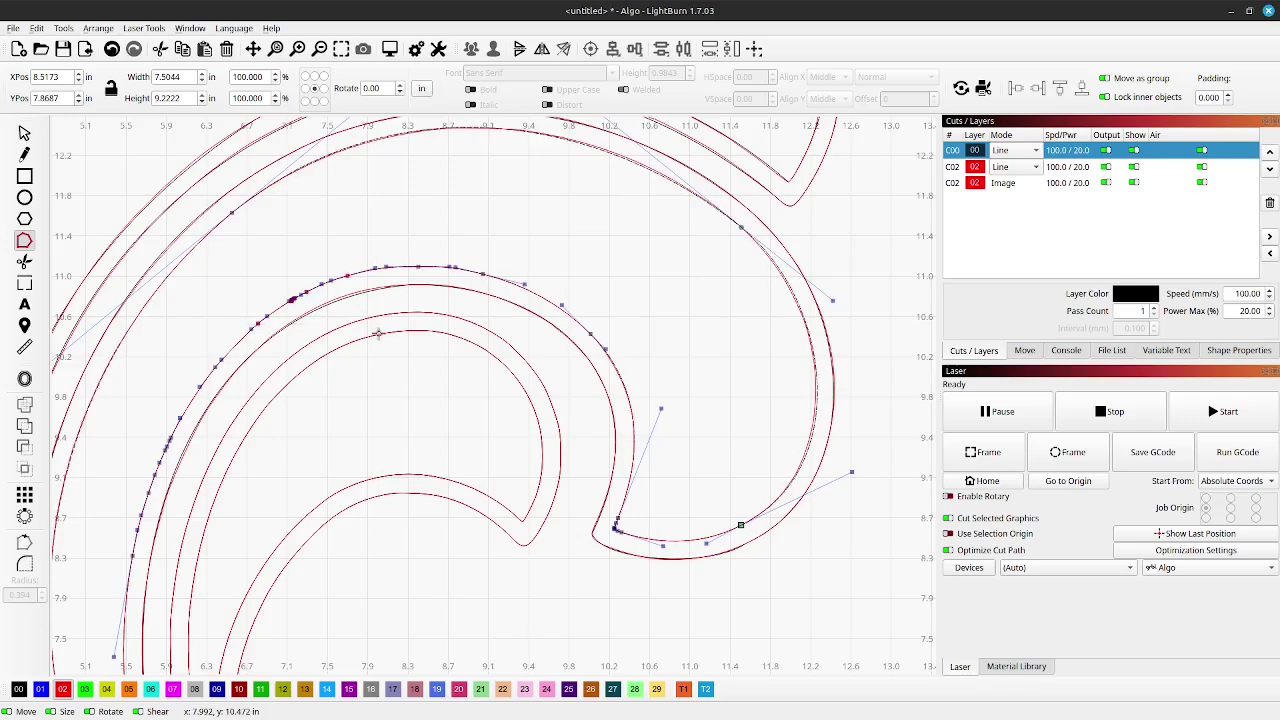
# Delete the surplus nodes over the concave top arc of the middle crescent's inner outline and fit its handles to the guide.
pyautogui.press('d')
pyautogui.press('d')
pyautogui.press('d')
pyautogui.press('d')
pyautogui.press('d')
pyautogui.press('d')
pyautogui.press('d')
pyautogui.press('d')
pyautogui.press('d')
pyautogui.press('d')
pyautogui.press('d')
pyautogui.press('d')
pyautogui.press('d')
pyautogui.press('d')
pyautogui.press('d')
pyautogui.press('d')
pyautogui.press('d')
pyautogui.press('d')
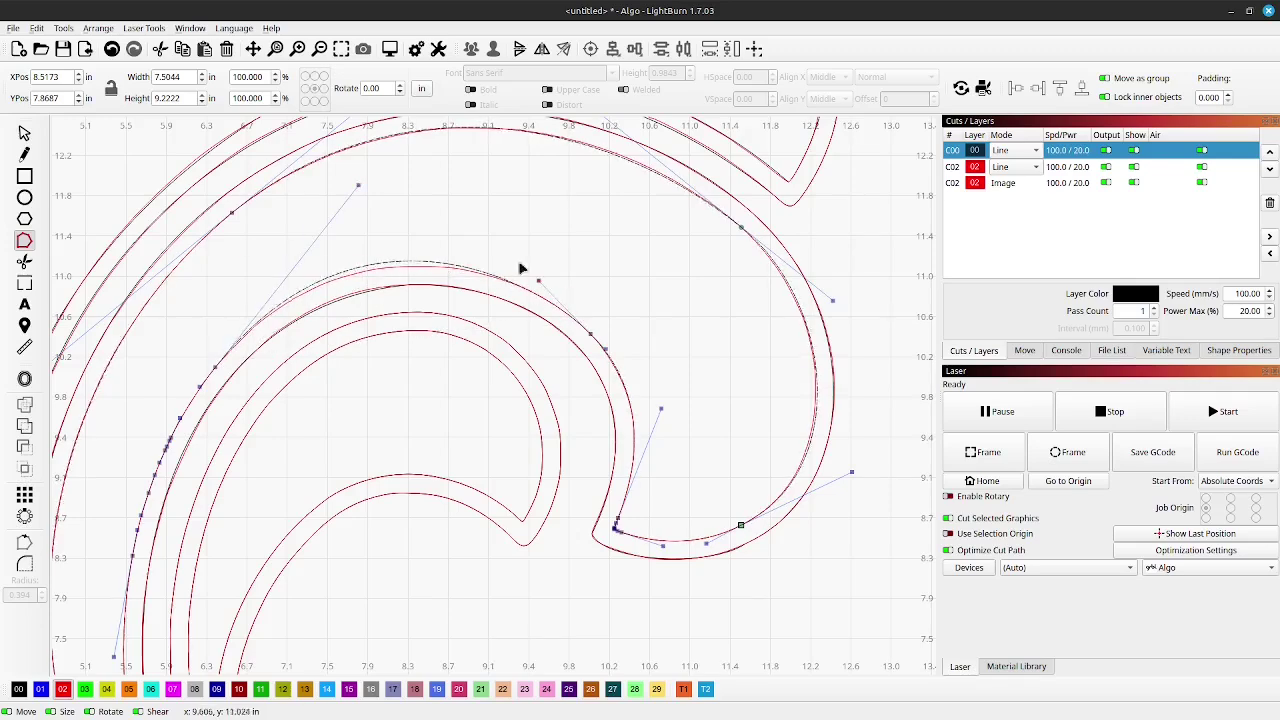
pyautogui.moveTo(358, 185); pyautogui.dragTo(354, 200)
# Delete the surplus nodes down the concave left side of the middle crescent's inner outline and smooth that side.
pyautogui.scroll(-2, 358, 229)
pyautogui.press('d')
pyautogui.press('d')
pyautogui.press('d')
pyautogui.press('d')
pyautogui.press('d')
pyautogui.press('d')
pyautogui.press('d')
pyautogui.press('d')
pyautogui.press('d')
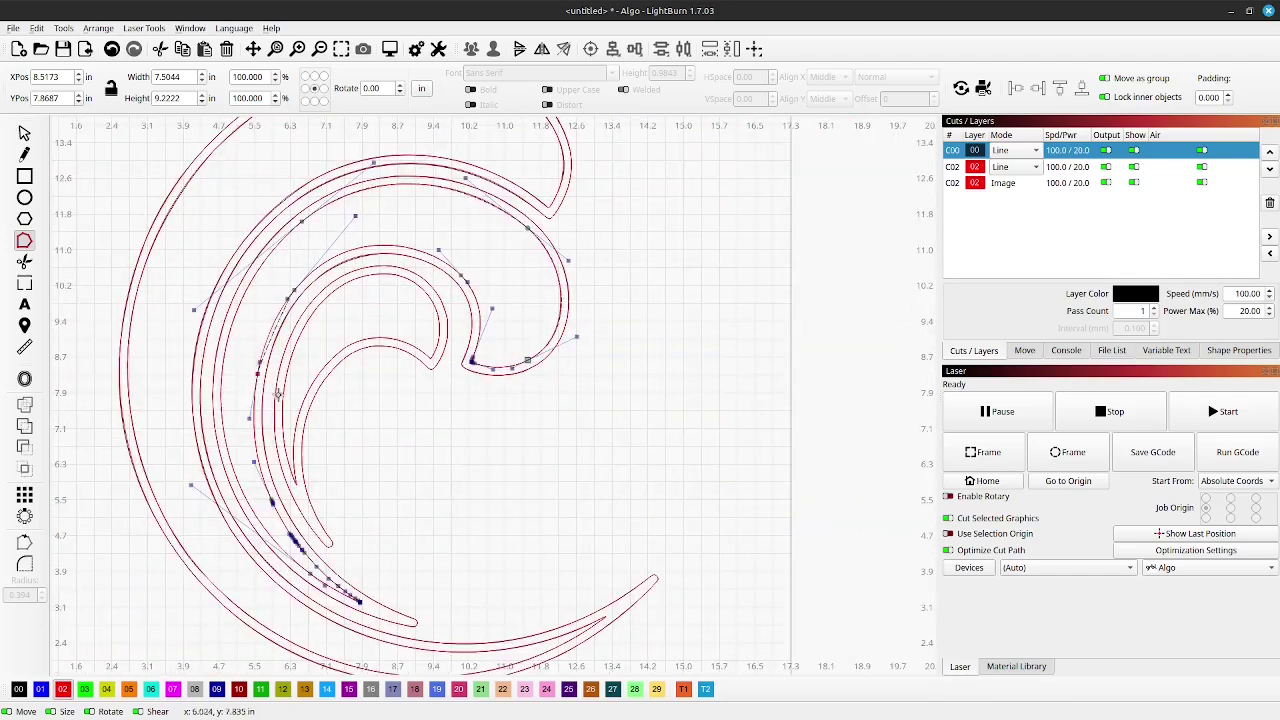
pyautogui.scroll(3, 278, 393)
pyautogui.scroll(-2, 194, 313)
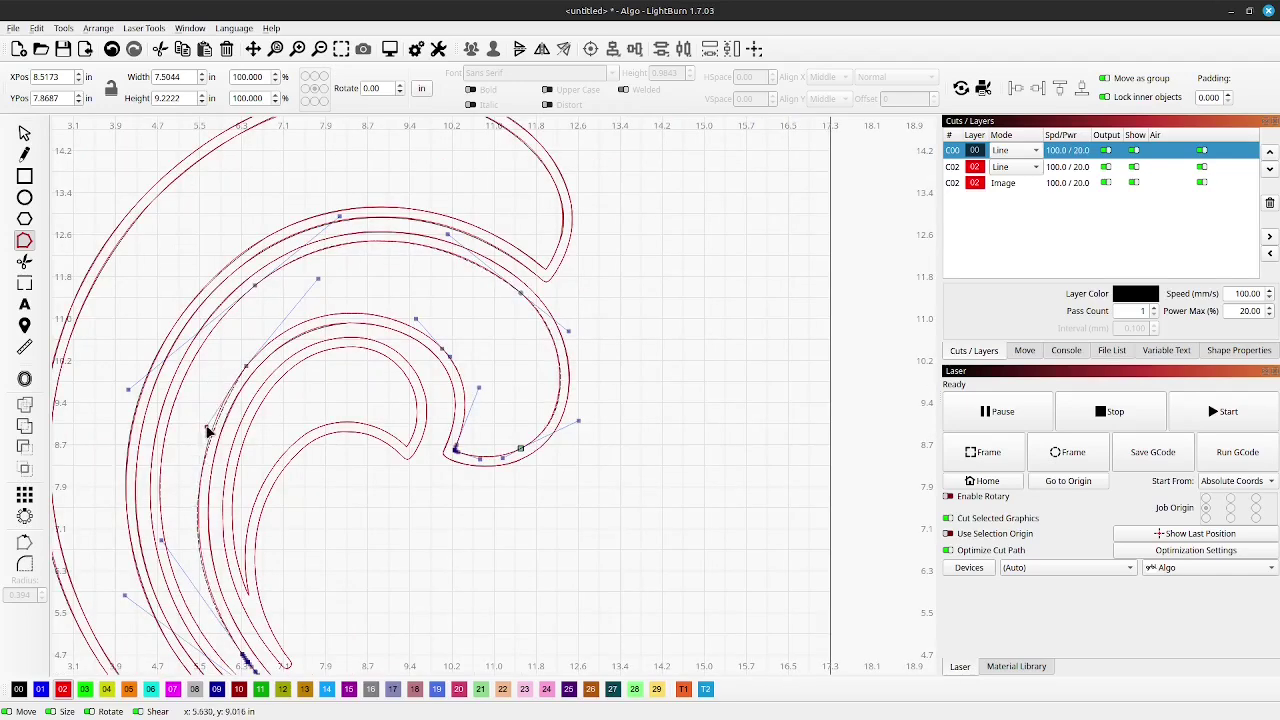
pyautogui.scroll(4, 270, 545)
# Delete the remaining surplus nodes toward the inner outline's pointed lower end and bend the long concave side into a curve.
pyautogui.moveTo(180, 478); pyautogui.dragTo(262, 545)
pyautogui.press('d')
pyautogui.press('d')
pyautogui.press('d')
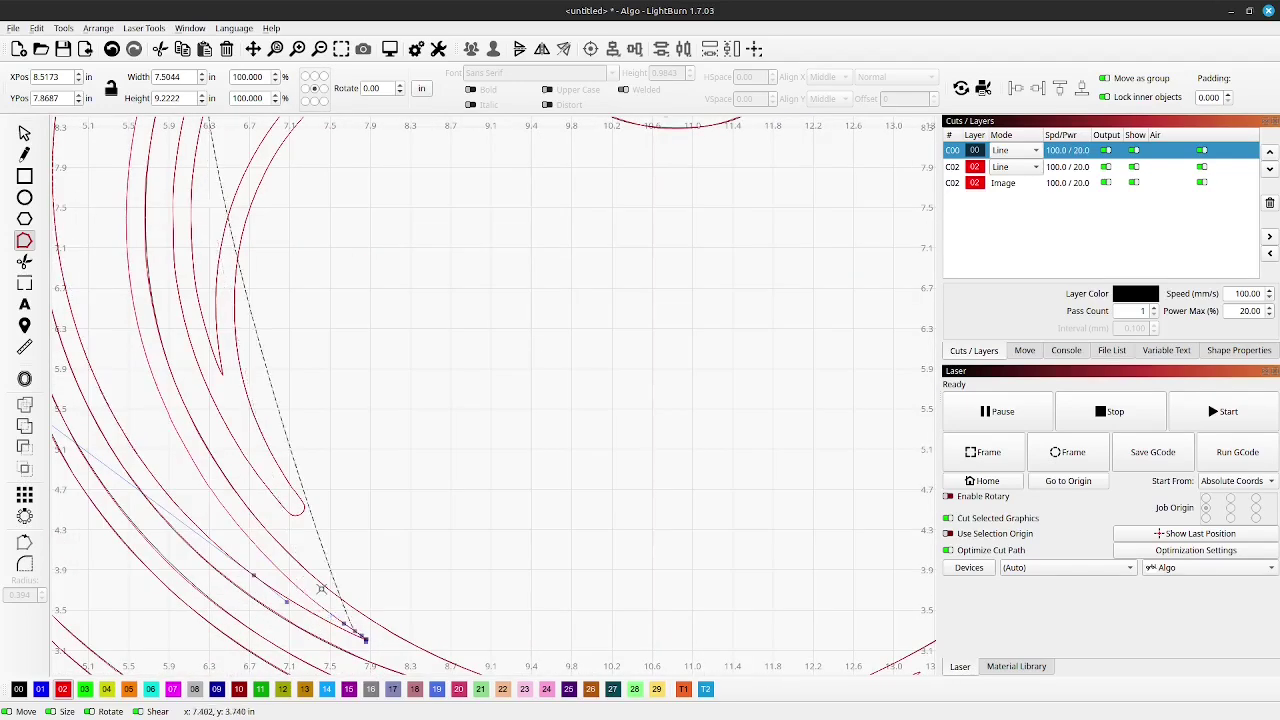
pyautogui.scroll(-3, 326, 608)
pyautogui.moveTo(211, 260); pyautogui.dragTo(137, 368)
pyautogui.scroll(3, 328, 617)
pyautogui.moveTo(311, 580); pyautogui.dragTo(157, 494)
# Fine-tune the handles of the long concave side until it follows the red guide, and finish editing the outline.
pyautogui.scroll(-3, 157, 494)
pyautogui.scroll(2, 108, 450)
pyautogui.moveTo(169, 420); pyautogui.dragTo(194, 386)
pyautogui.scroll(-3, 194, 390)
pyautogui.scroll(4, 275, 527)
pyautogui.moveTo(249, 522); pyautogui.dragTo(261, 550)
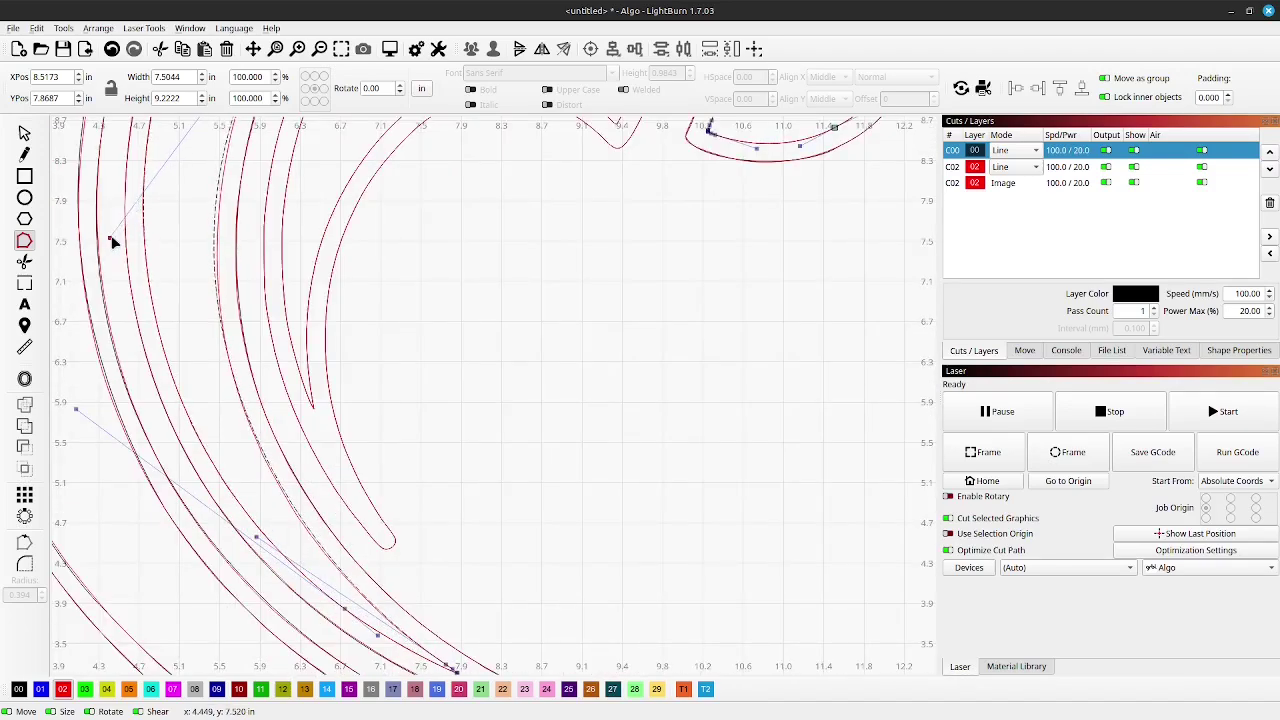
pyautogui.scroll(-2, 171, 309)
pyautogui.scroll(-1, 310, 406)
pyautogui.press('Escape')
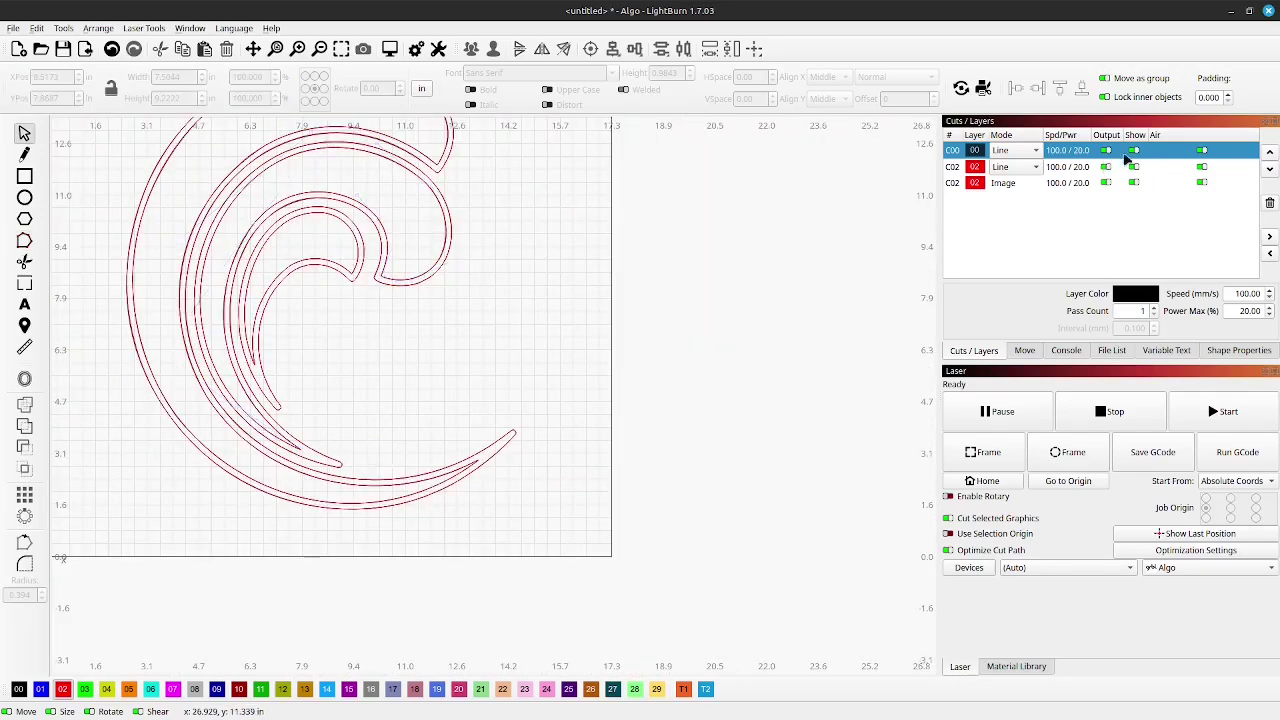
# Start node editing on the innermost crescent's outer outline and delete the surplus nodes around its upper-right arc.
pyautogui.click(310, 210)
pyautogui.hotkey('ctrl', '`')
pyautogui.scroll(1, 253, 180)
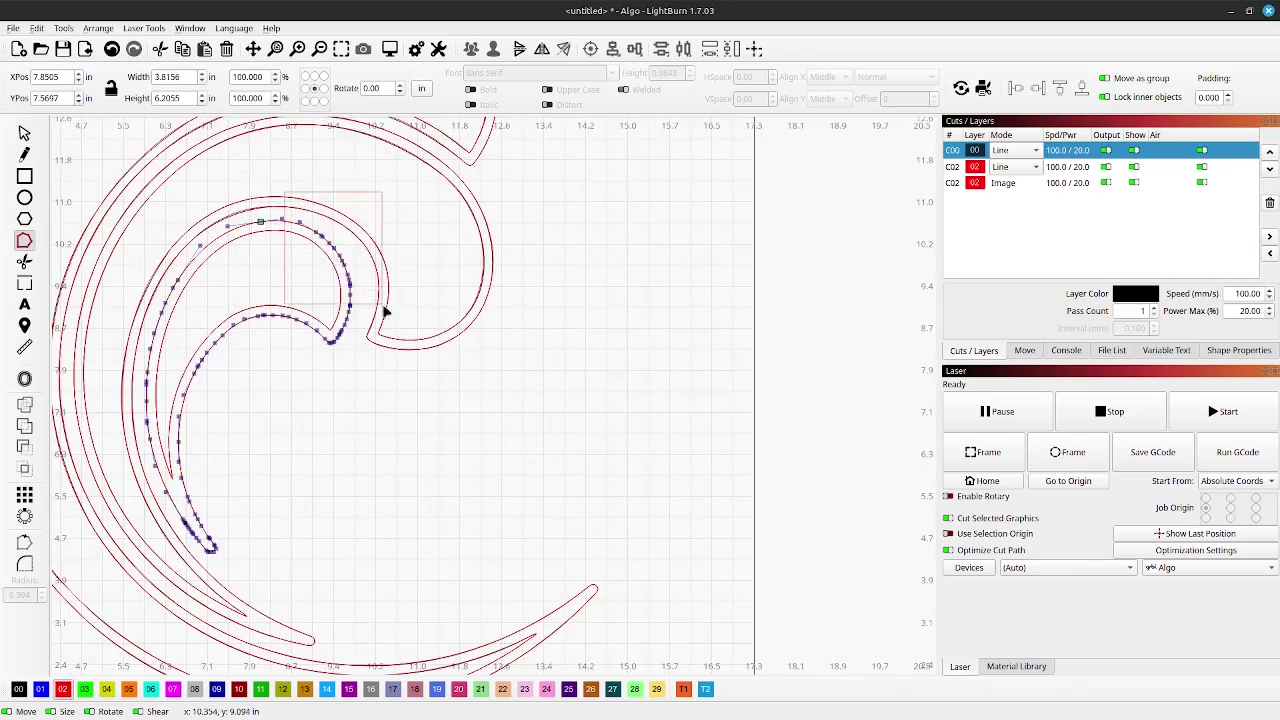
pyautogui.moveTo(385, 312); pyautogui.dragTo(385, 313)
pyautogui.press('Delete')
pyautogui.scroll(2, 352, 357)
pyautogui.hotkey('ctrl', 'z')
pyautogui.scroll(-2, 296, 365)
# Bend the innermost crescent's upper-right outer arc with the node handles until it follows the red guide.
pyautogui.moveTo(255, 284); pyautogui.dragTo(343, 316)
pyautogui.scroll(1, 344, 309)
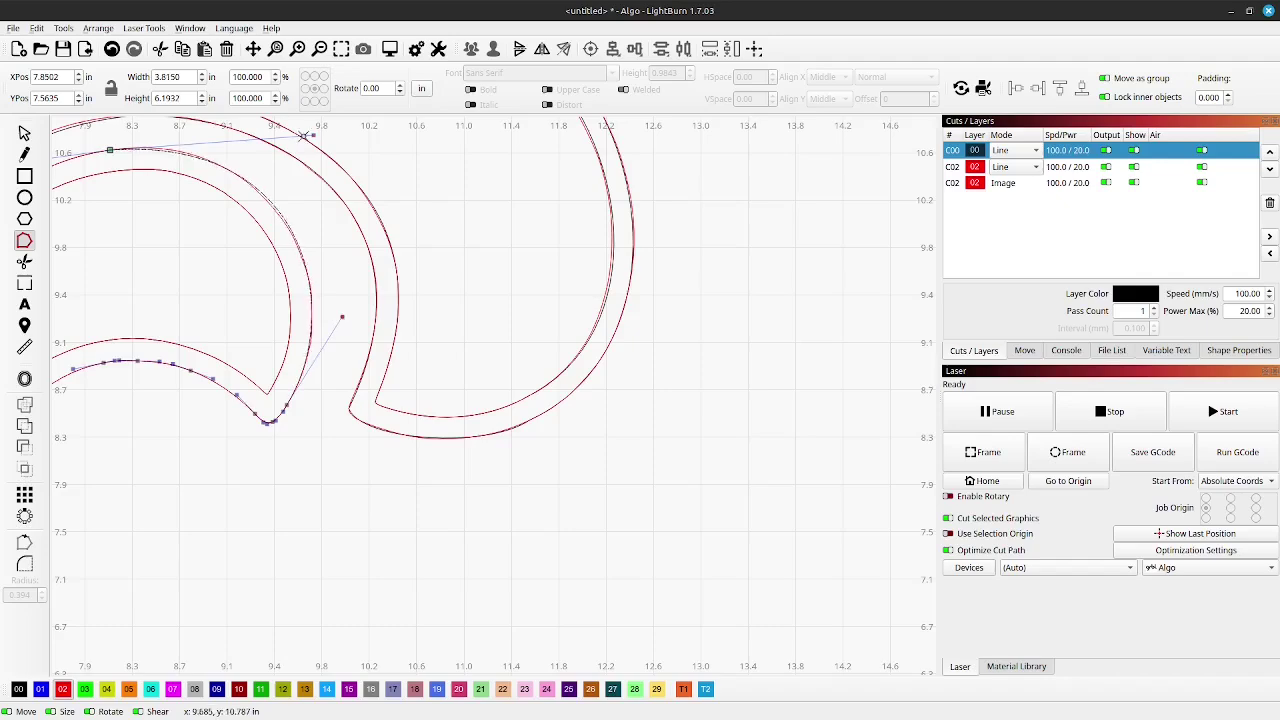
pyautogui.moveTo(314, 131); pyautogui.dragTo(301, 127)
pyautogui.moveTo(342, 316); pyautogui.dragTo(346, 307)
pyautogui.scroll(-2, 446, 338)
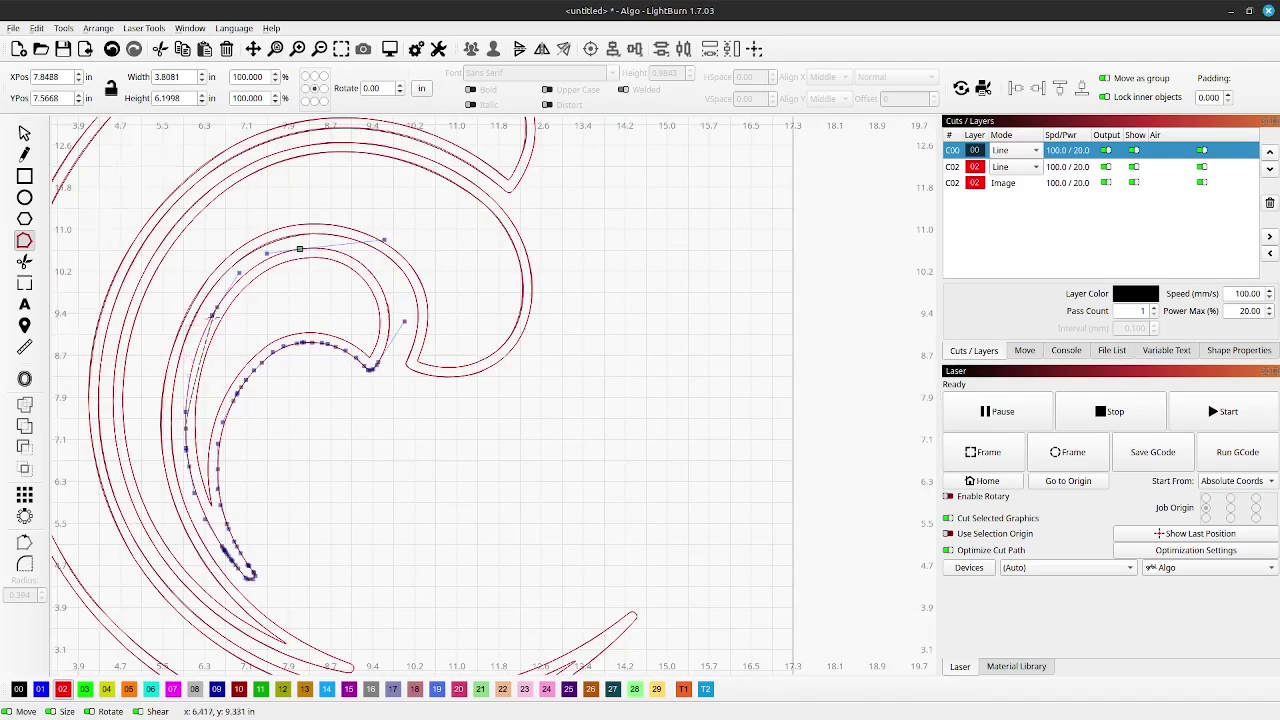
# Delete the surplus nodes down the convex left side of the innermost crescent's outer outline to its lower tip.
pyautogui.scroll(1, 177, 387)
pyautogui.moveTo(160, 424); pyautogui.dragTo(260, 620)
pyautogui.press('Delete')
pyautogui.scroll(2, 238, 638)
pyautogui.press('Delete')
pyautogui.scroll(1, 256, 630)
pyautogui.scroll(-2, 190, 600)
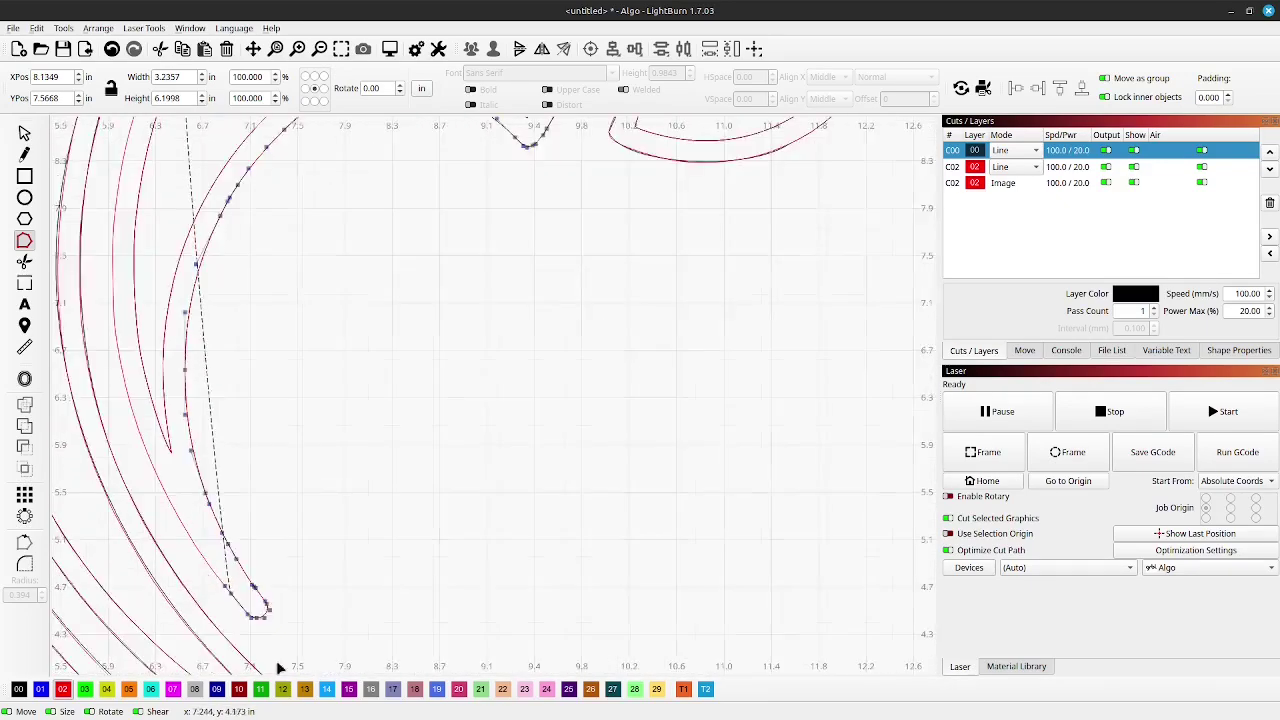
# Fit the rounded lower tip of the innermost crescent's outer outline to the guide by adjusting its end handles.
pyautogui.scroll(3, 278, 655)
pyautogui.moveTo(104, 430); pyautogui.dragTo(236, 540)
pyautogui.scroll(3, 200, 553)
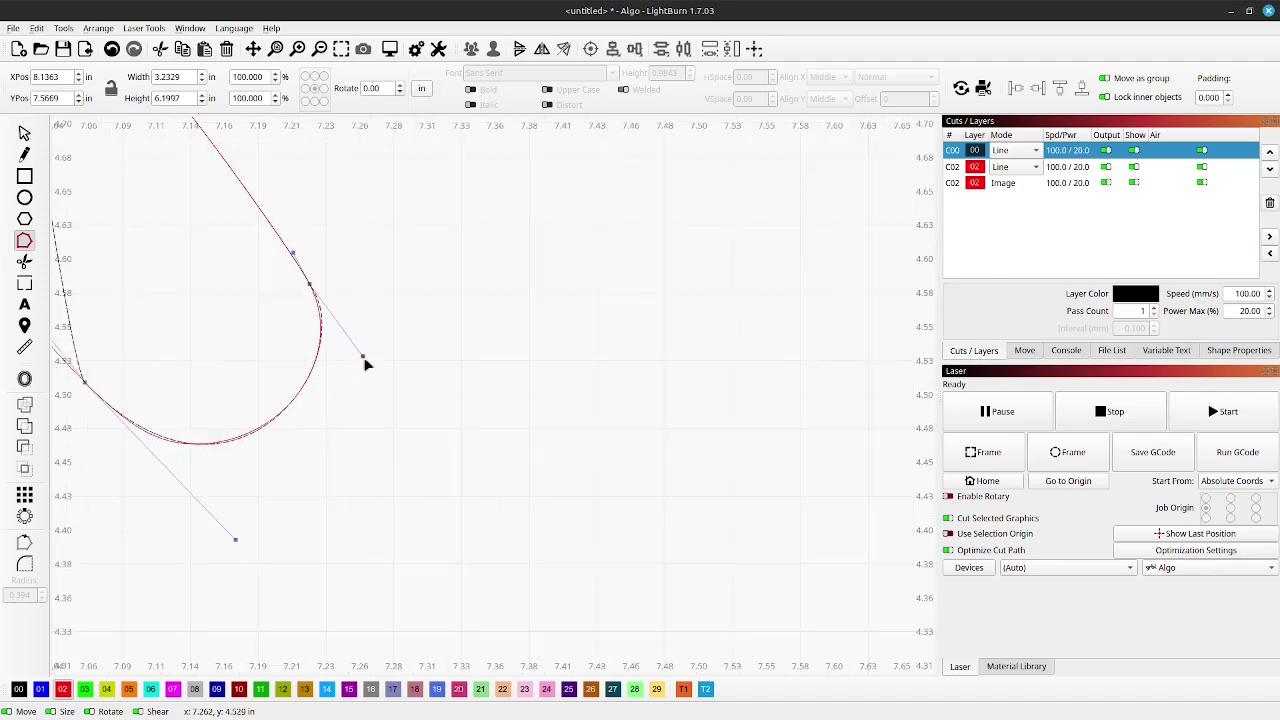
pyautogui.moveTo(365, 362); pyautogui.dragTo(363, 366)
pyautogui.scroll(-3, 363, 366)
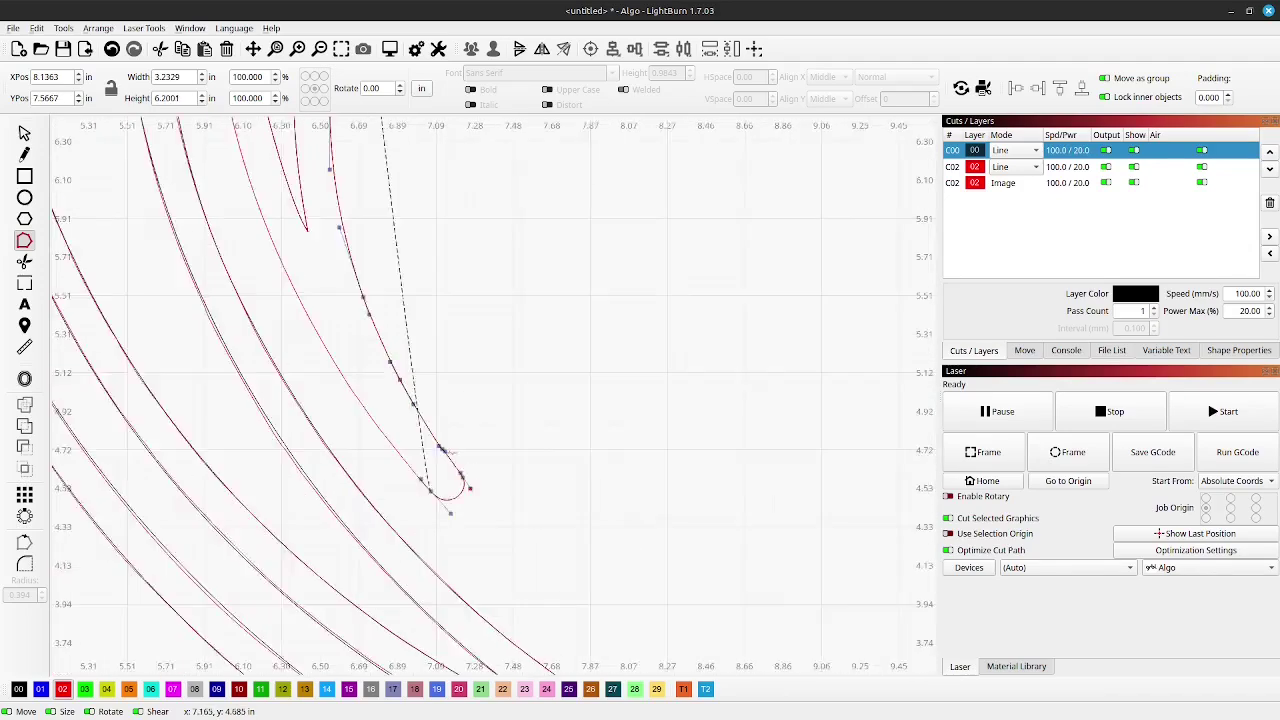
# Bend the long convex left side to the red guide and delete surplus nodes on the concave side of the outer outline.
pyautogui.scroll(-4, 386, 214)
pyautogui.scroll(2, 366, 414)
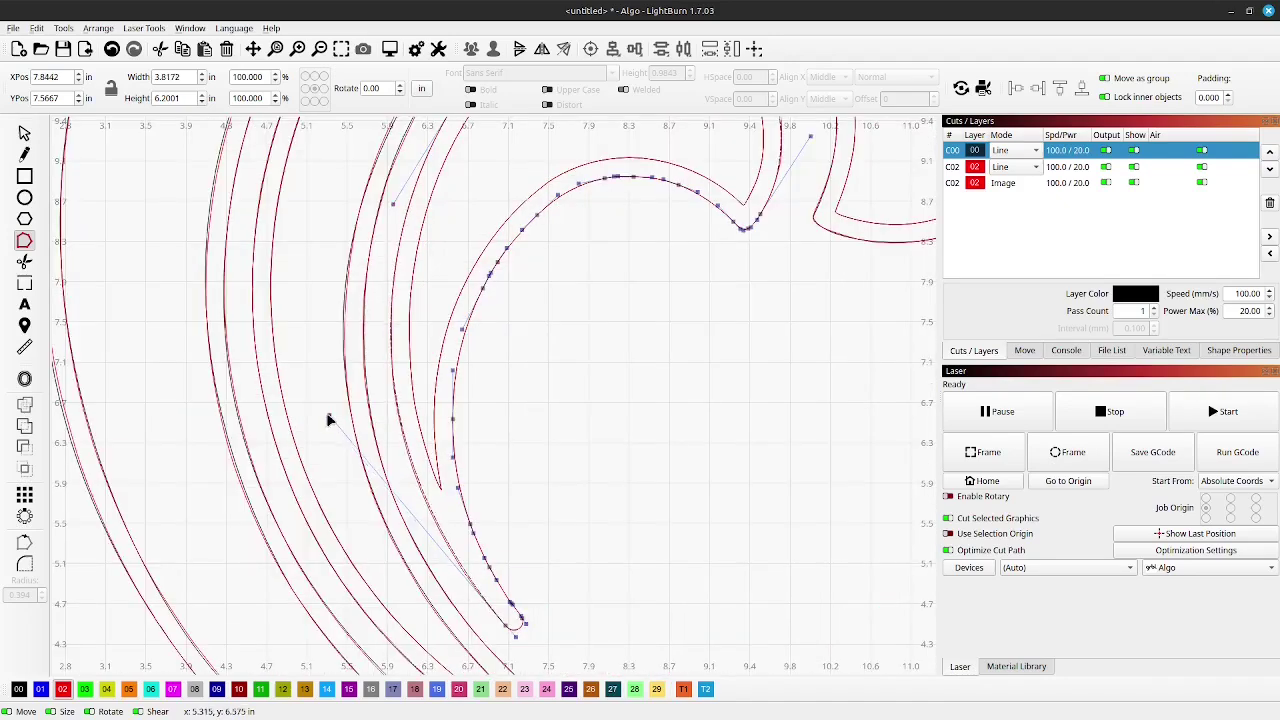
pyautogui.scroll(-2, 270, 395)
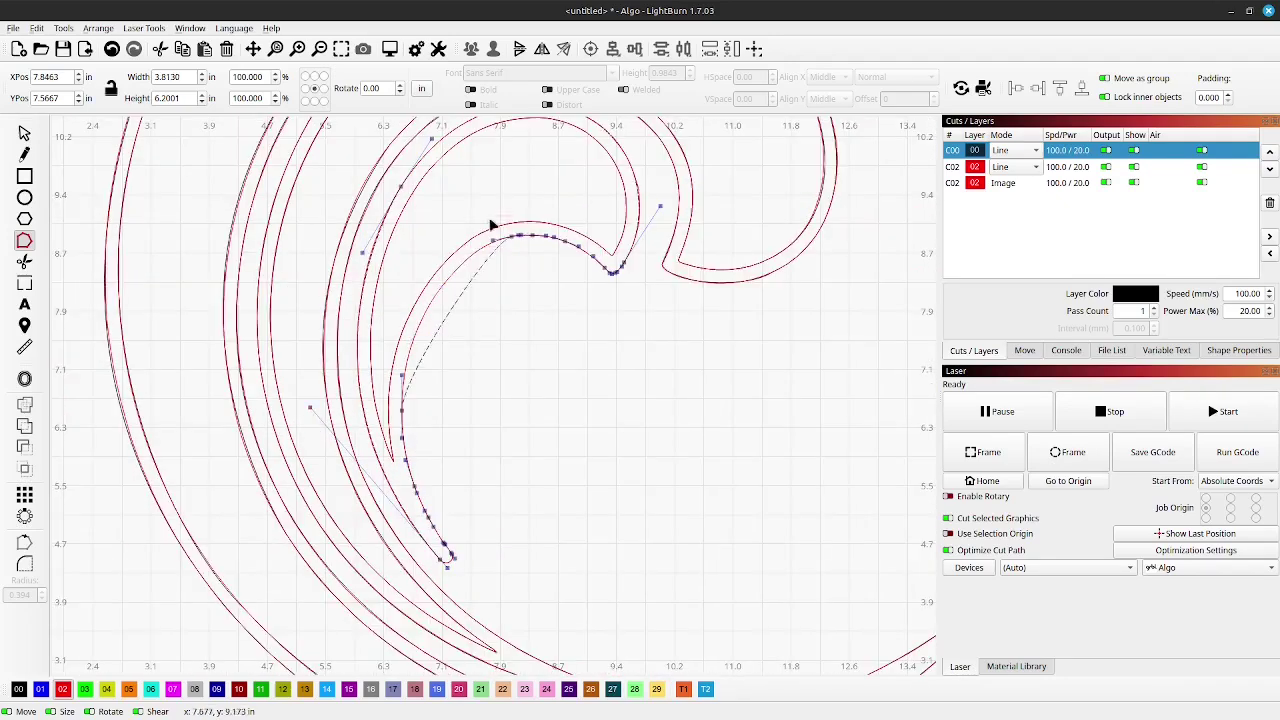
# Delete the remaining surplus nodes over the outer outline's concave arc and fit its handles to the red guide.
pyautogui.scroll(5, 433, 520)
pyautogui.press('d')
pyautogui.press('d')
pyautogui.scroll(-3, 548, 650)
pyautogui.moveTo(530, 562); pyautogui.dragTo(465, 490)
pyautogui.scroll(-2, 480, 495)
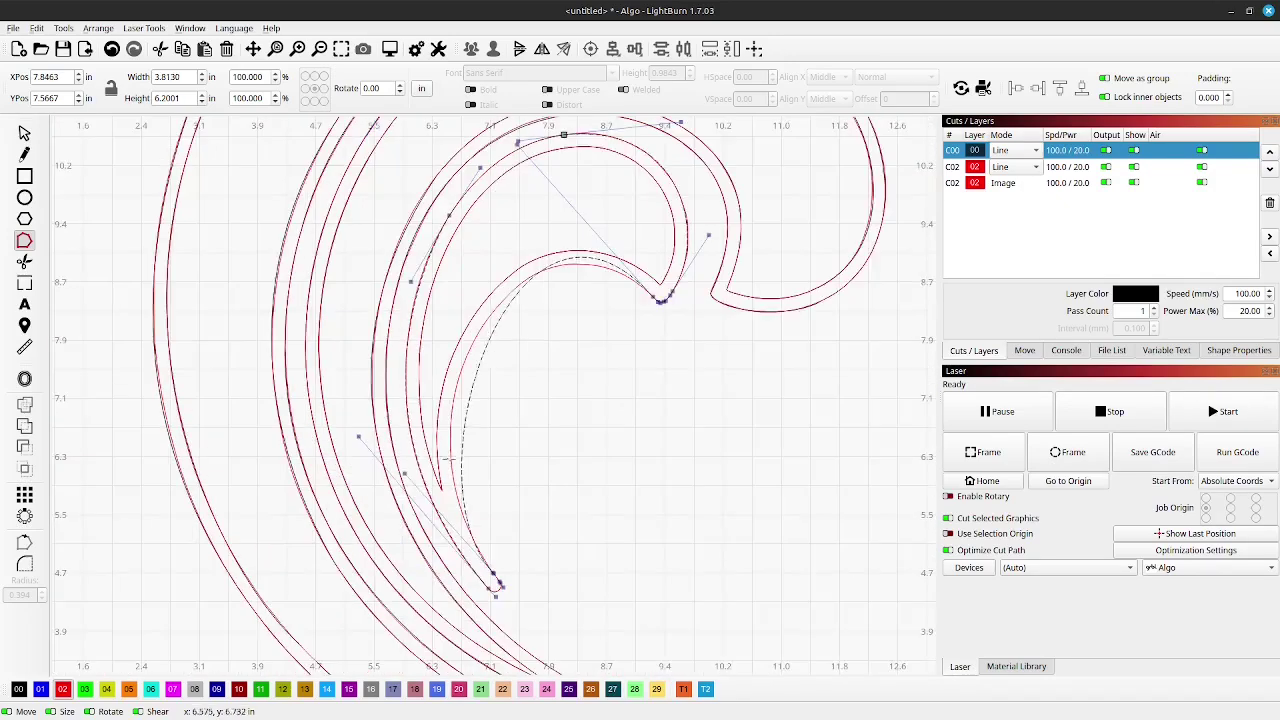
pyautogui.moveTo(517, 146); pyautogui.dragTo(501, 174)
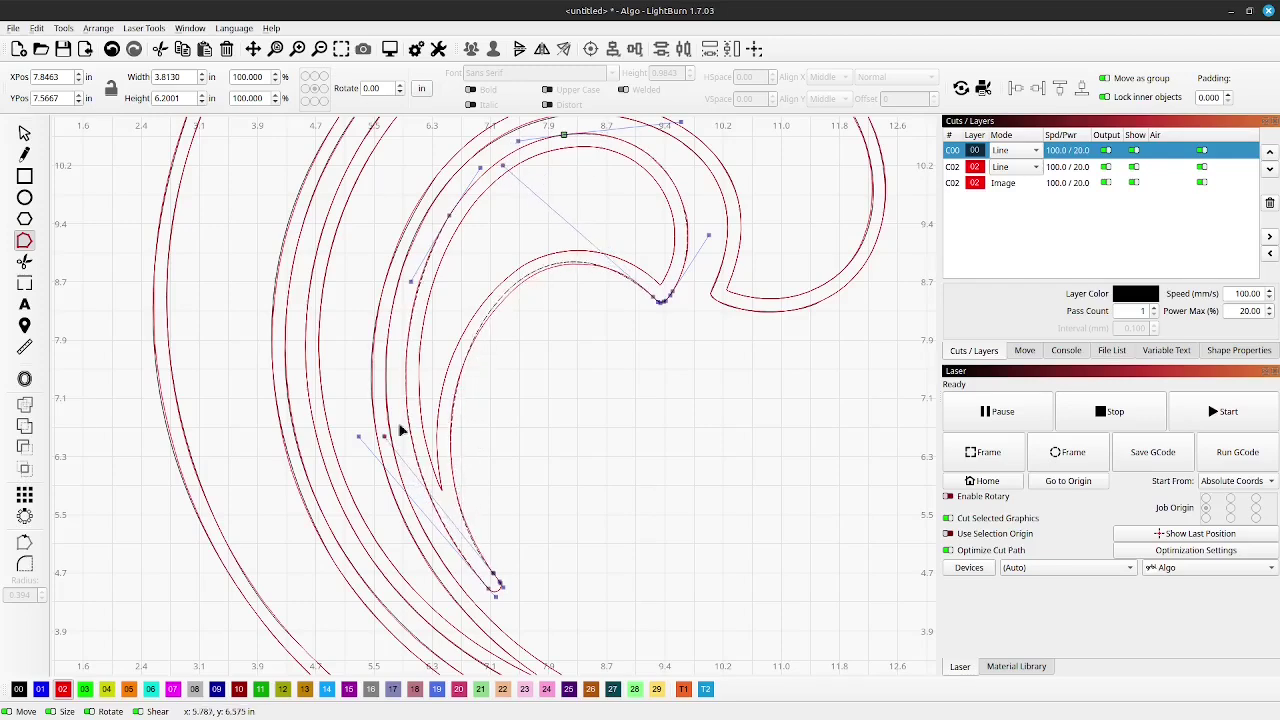
pyautogui.scroll(1, 508, 177)
pyautogui.moveTo(358, 483); pyautogui.dragTo(352, 457)
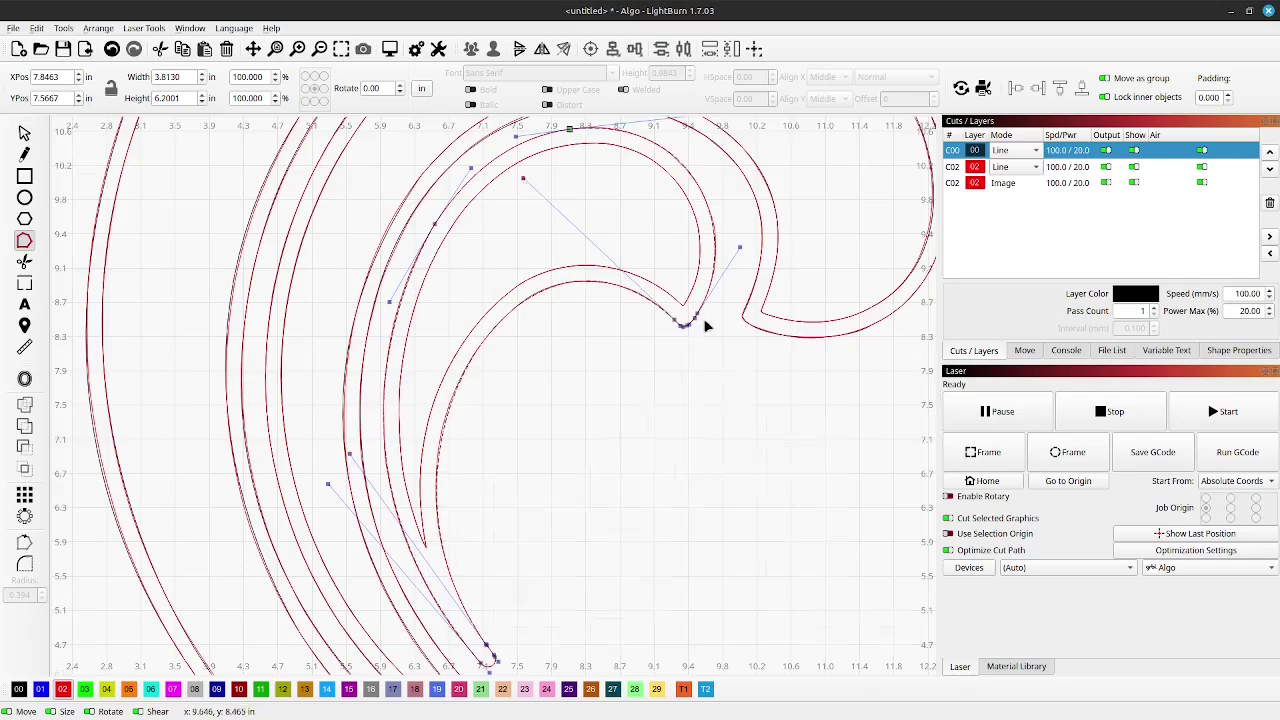
# Delete the surplus nodes at the outer outline's rounded upper-right tip, fit its curve to the guide and finish editing.
pyautogui.scroll(6, 692, 326)
pyautogui.press('d')
pyautogui.moveTo(580, 326); pyautogui.dragTo(600, 349)
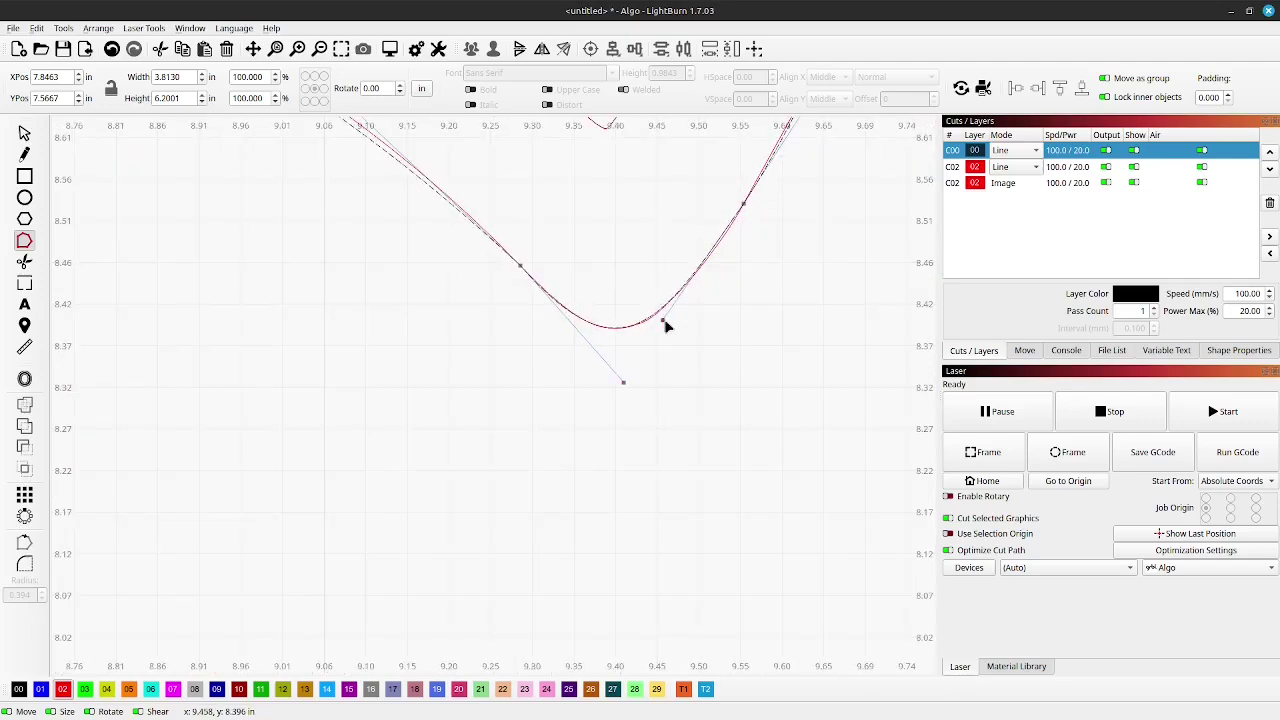
pyautogui.scroll(-12, 493, 393)
pyautogui.press('Escape')
# Examine the nodes of all wave outlines with the red guide layer hidden.
pyautogui.hotkey('ctrl', 'a')
pyautogui.hotkey('ctrl', '`')
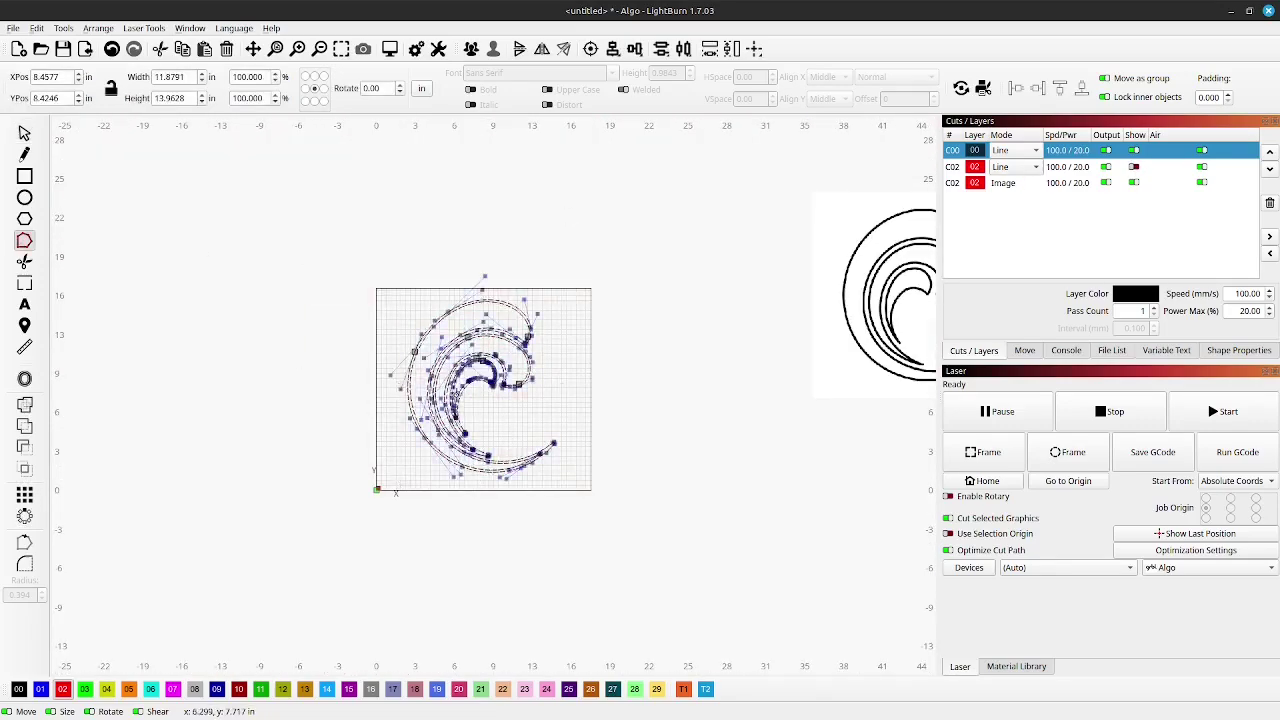
pyautogui.scroll(8, 477, 378)
pyautogui.scroll(-2, 620, 364)
pyautogui.scroll(6, 620, 360)
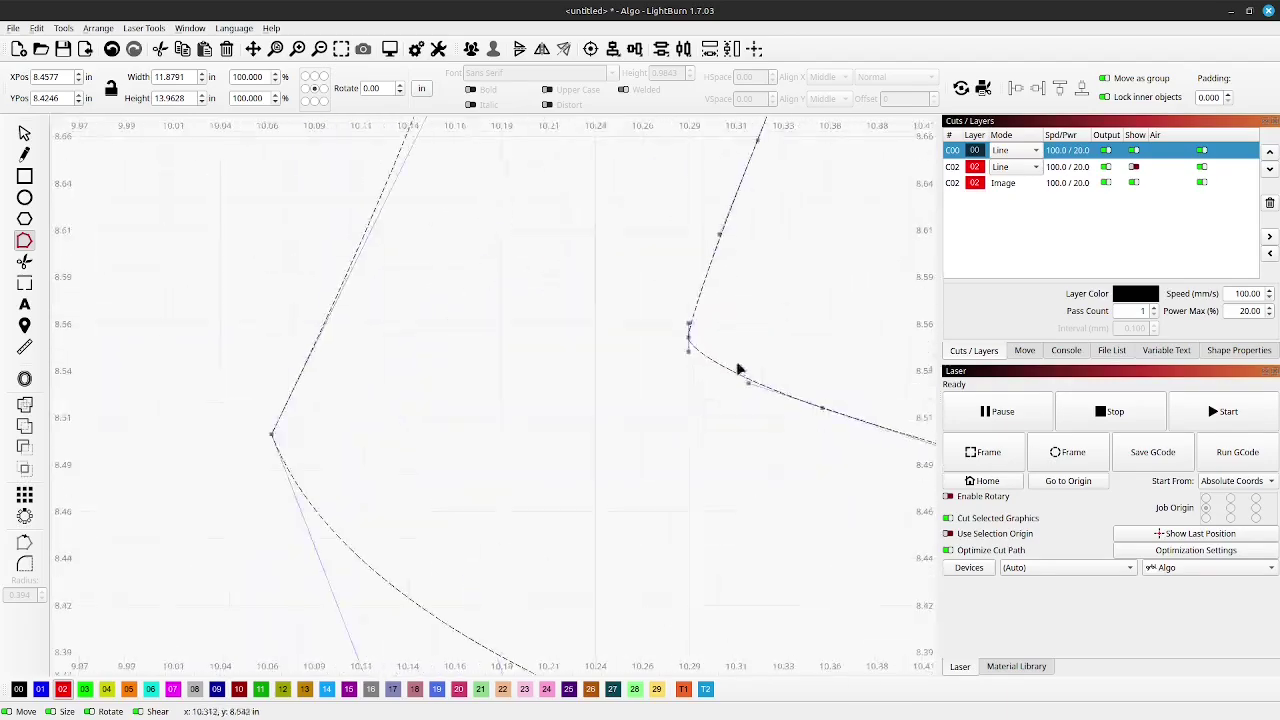
pyautogui.scroll(-5, 700, 340)
pyautogui.click(25, 134)
pyautogui.click(76, 173)
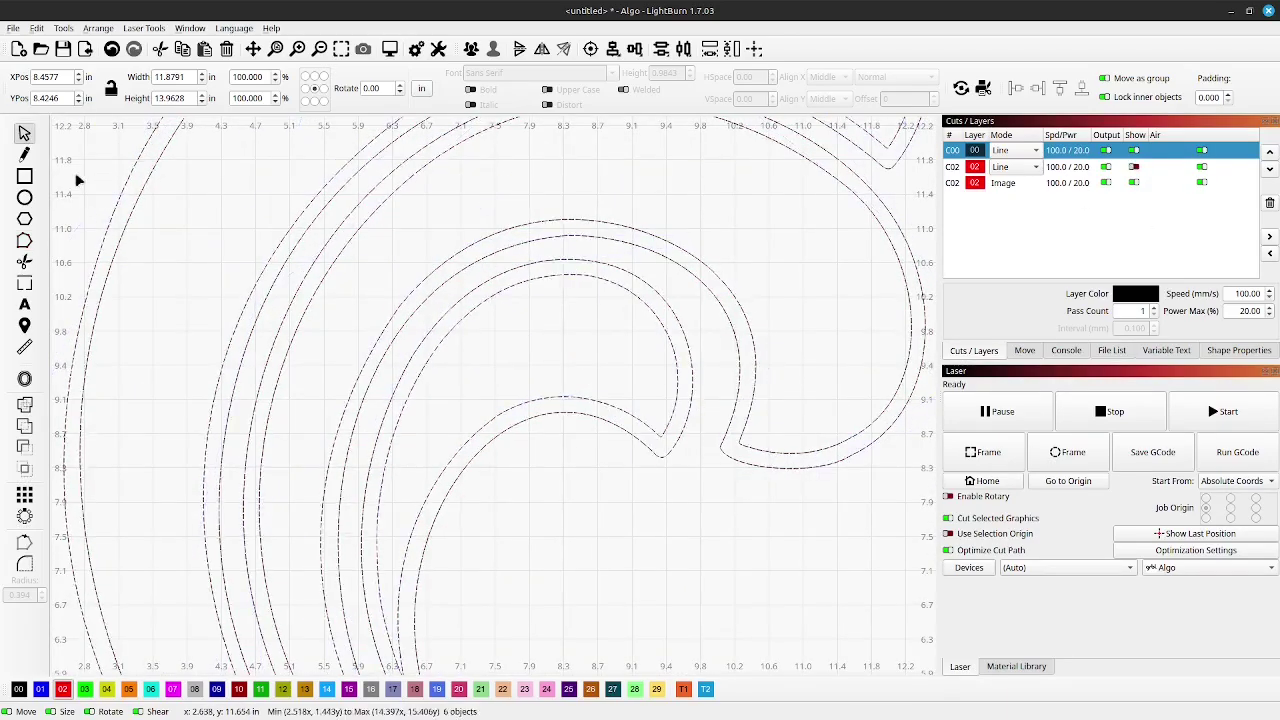
# Show the red guide layer and delete the surplus nodes along the right arc of the innermost crescent's inner outline.
pyautogui.hotkey('ctrl', '`')
pyautogui.click(679, 349)
pyautogui.scroll(3, 593, 342)
pyautogui.click(1134, 168)
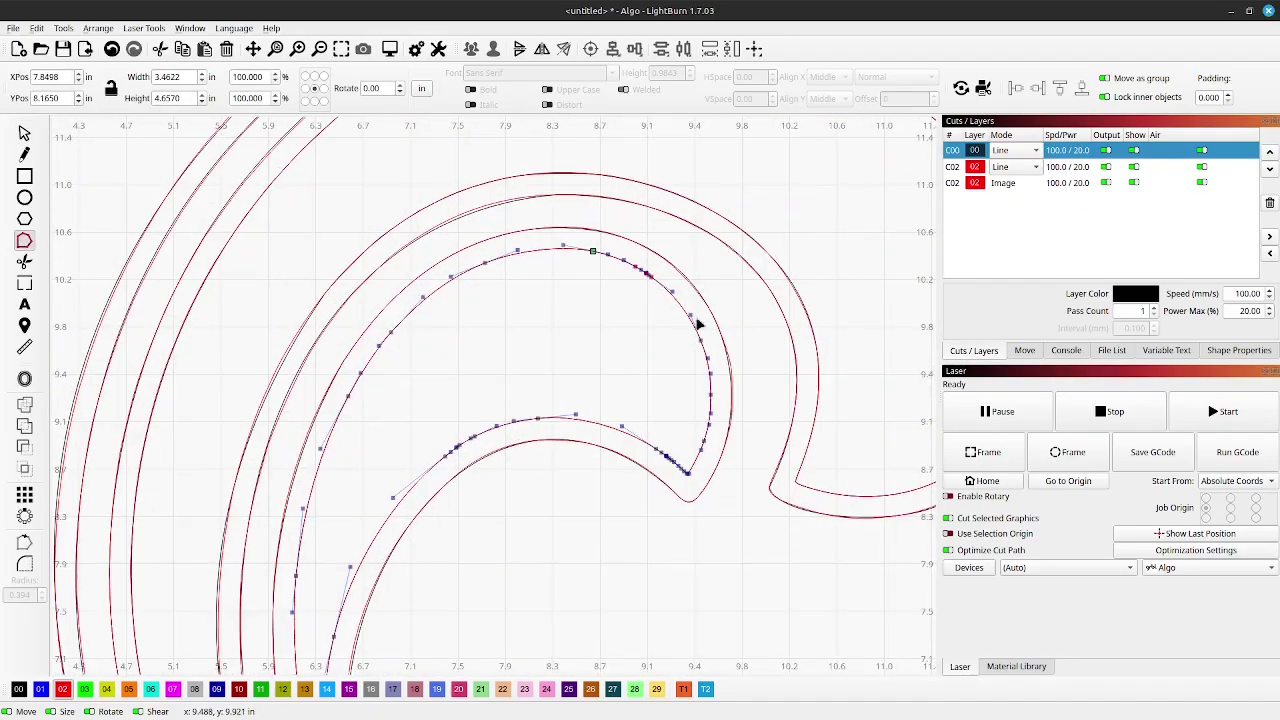
pyautogui.scroll(5, 726, 480)
pyautogui.scroll(-2, 574, 486)
pyautogui.moveTo(637, 382); pyautogui.dragTo(726, 208)
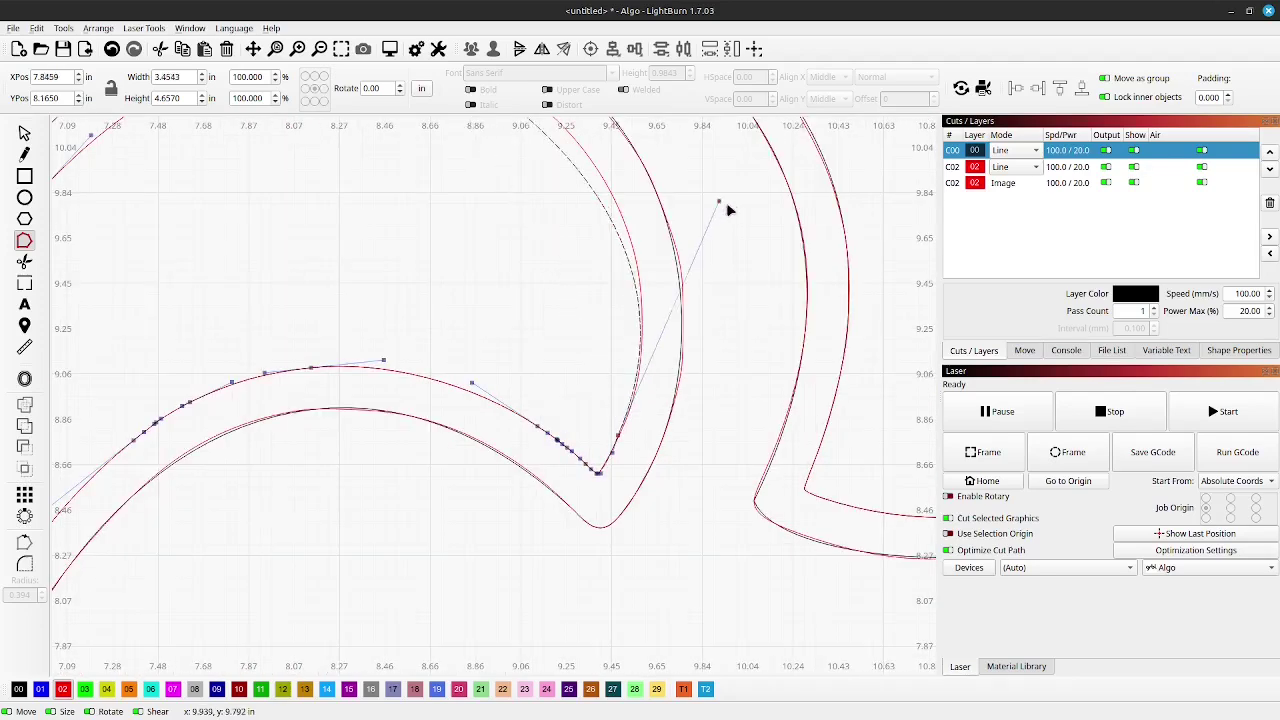
# Reposition the top node and adjust the handles so the inner outline's upper-right arc follows the red guide.
pyautogui.scroll(-3, 640, 500)
pyautogui.scroll(3, 555, 290)
pyautogui.moveTo(547, 302); pyautogui.dragTo(603, 306)
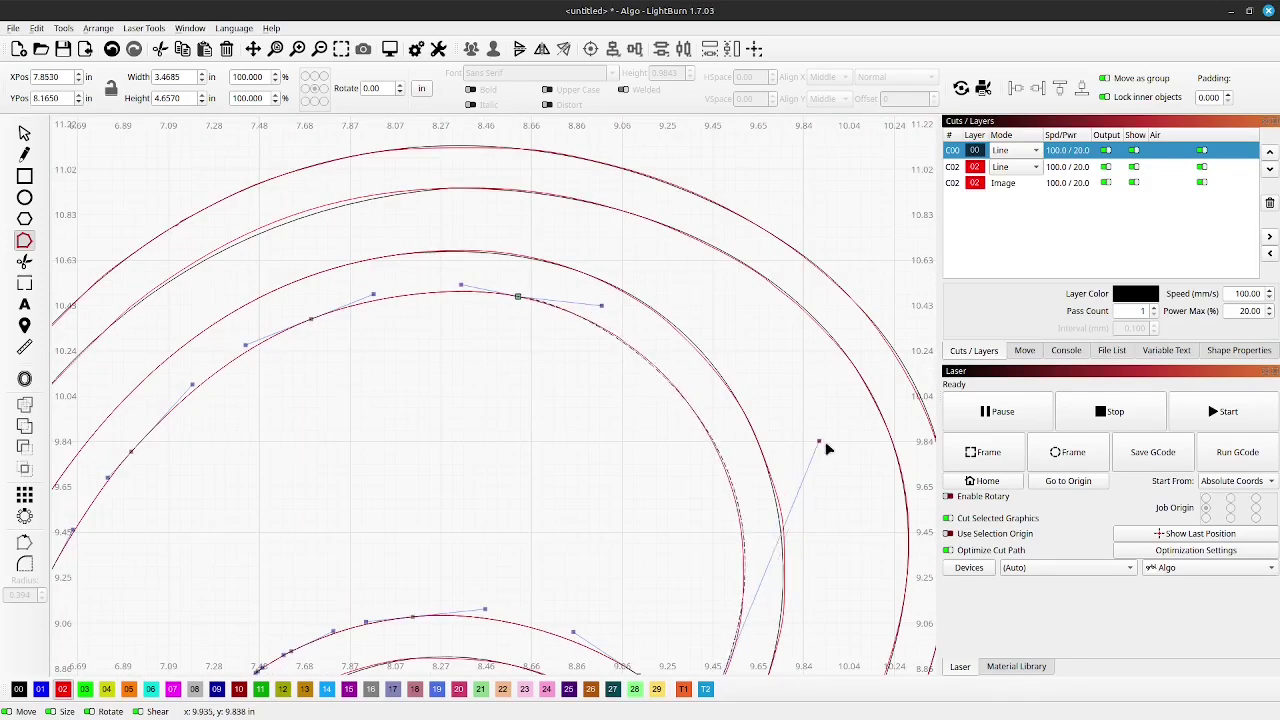
pyautogui.moveTo(828, 449); pyautogui.dragTo(829, 459)
pyautogui.moveTo(601, 305); pyautogui.dragTo(694, 341)
pyautogui.moveTo(826, 460); pyautogui.dragTo(810, 492)
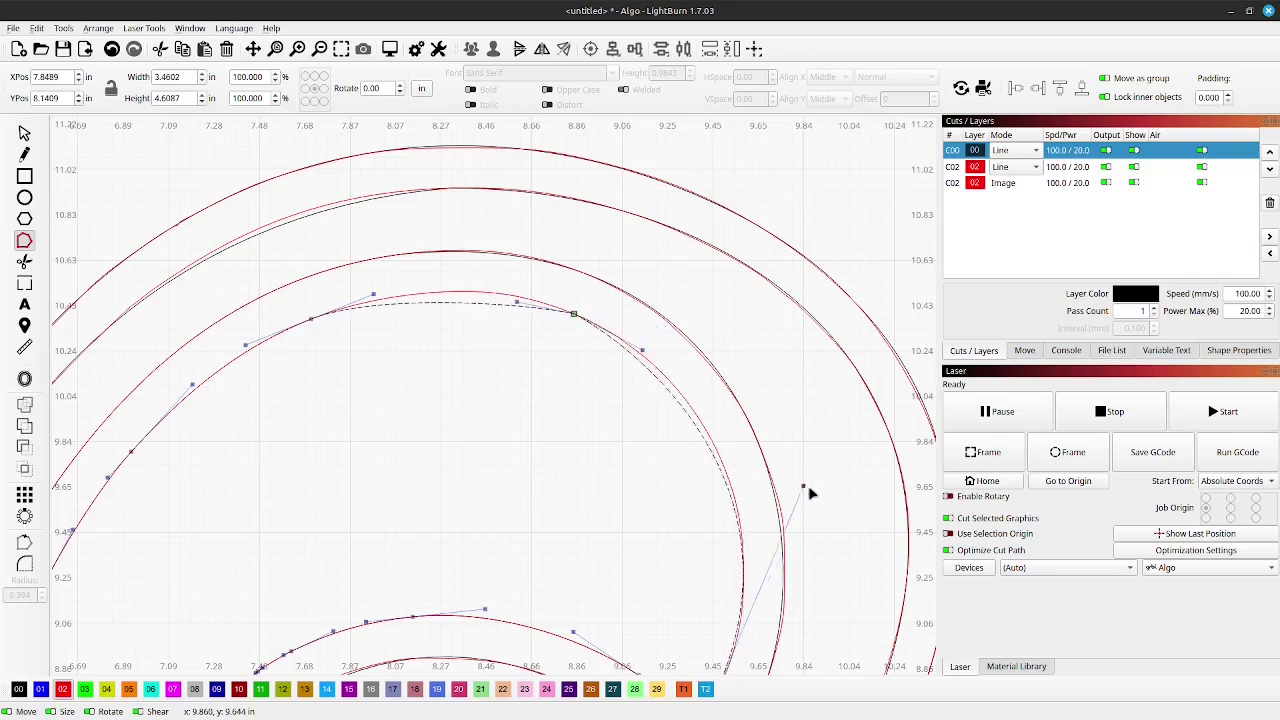
pyautogui.moveTo(643, 355); pyautogui.dragTo(670, 355)
pyautogui.moveTo(806, 505); pyautogui.dragTo(799, 506)
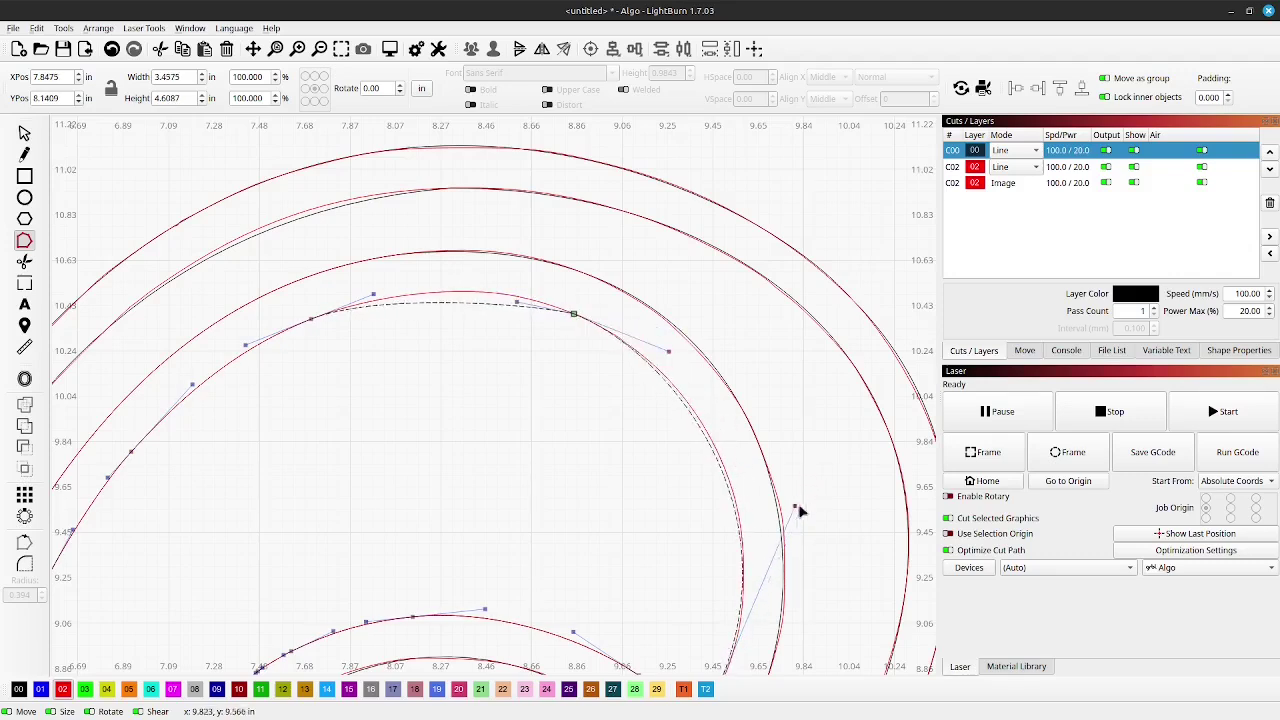
pyautogui.moveTo(668, 354); pyautogui.dragTo(663, 349)
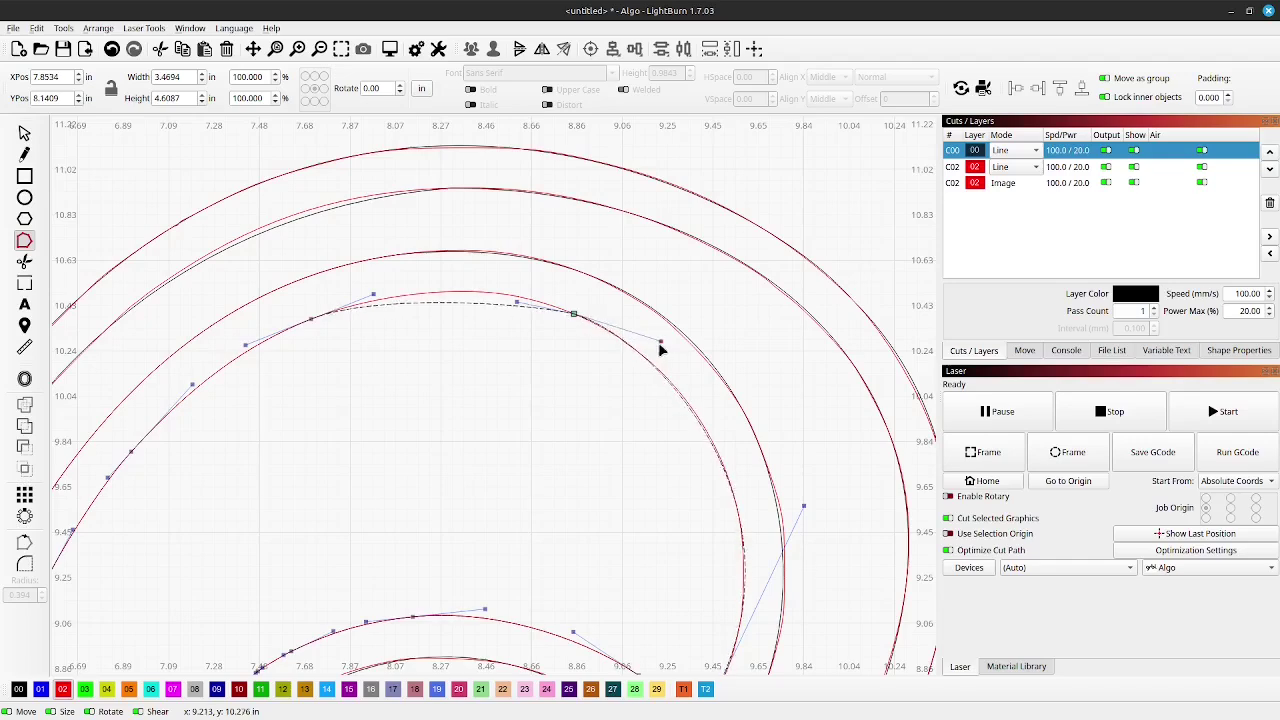
# Reduce the nodes down the convex left side of the inner outline and bend that side to the red guide.
pyautogui.scroll(-8, 420, 305)
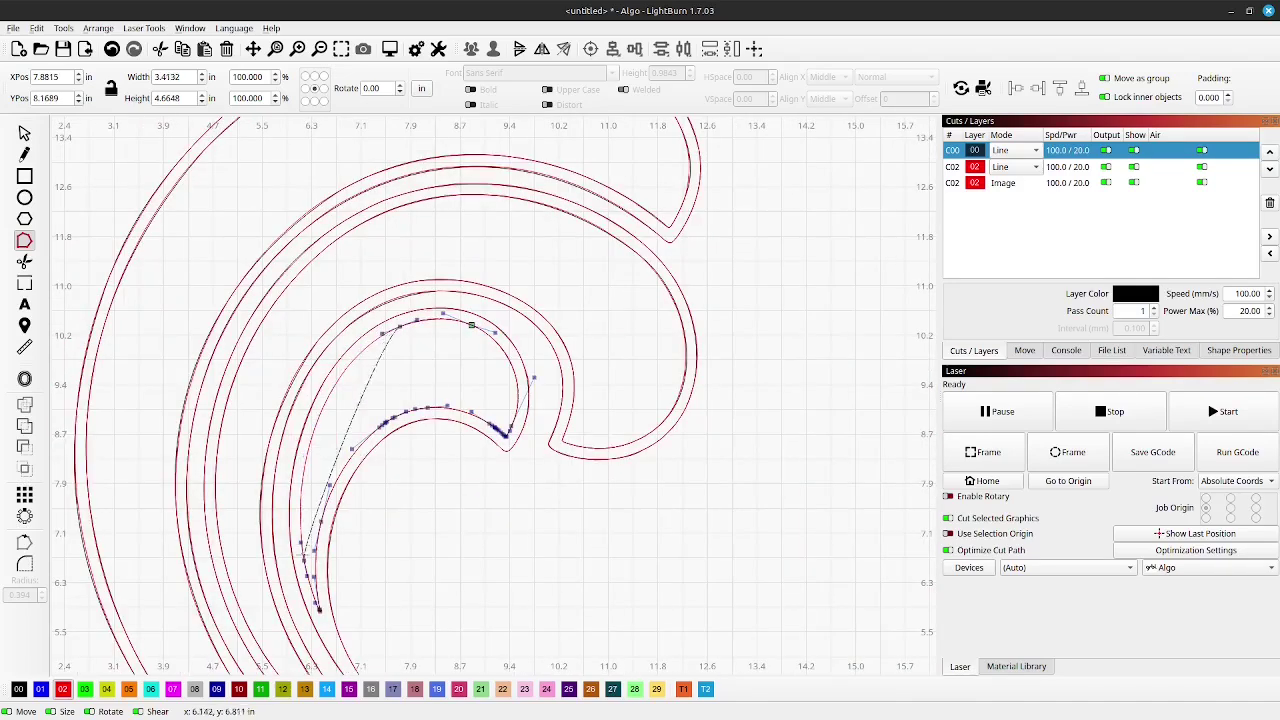
pyautogui.moveTo(301, 551); pyautogui.dragTo(295, 613)
pyautogui.scroll(3, 295, 613)
pyautogui.moveTo(262, 243); pyautogui.dragTo(268, 249)
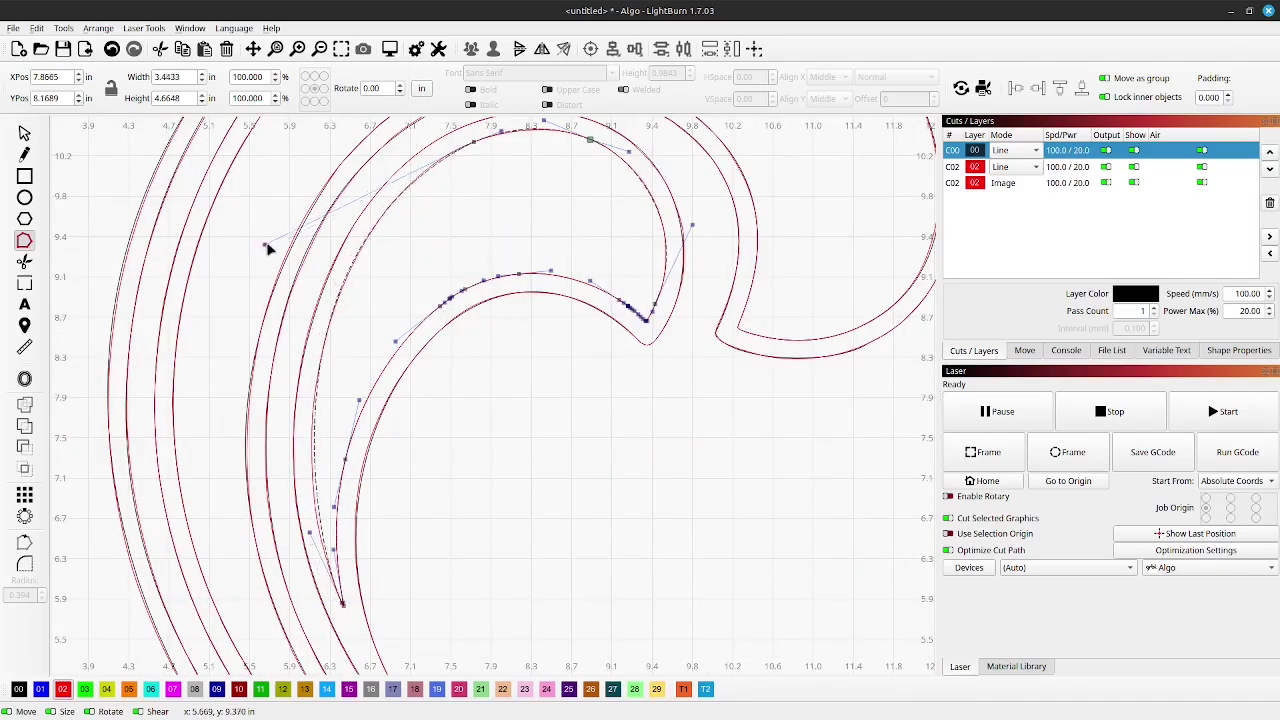
pyautogui.moveTo(310, 535); pyautogui.dragTo(301, 532)
pyautogui.moveTo(268, 241); pyautogui.dragTo(275, 243)
# Delete the surplus nodes along the inner outline's concave side and beside its pointed upper-right end.
pyautogui.press('d')
pyautogui.press('d')
pyautogui.scroll(10, 645, 320)
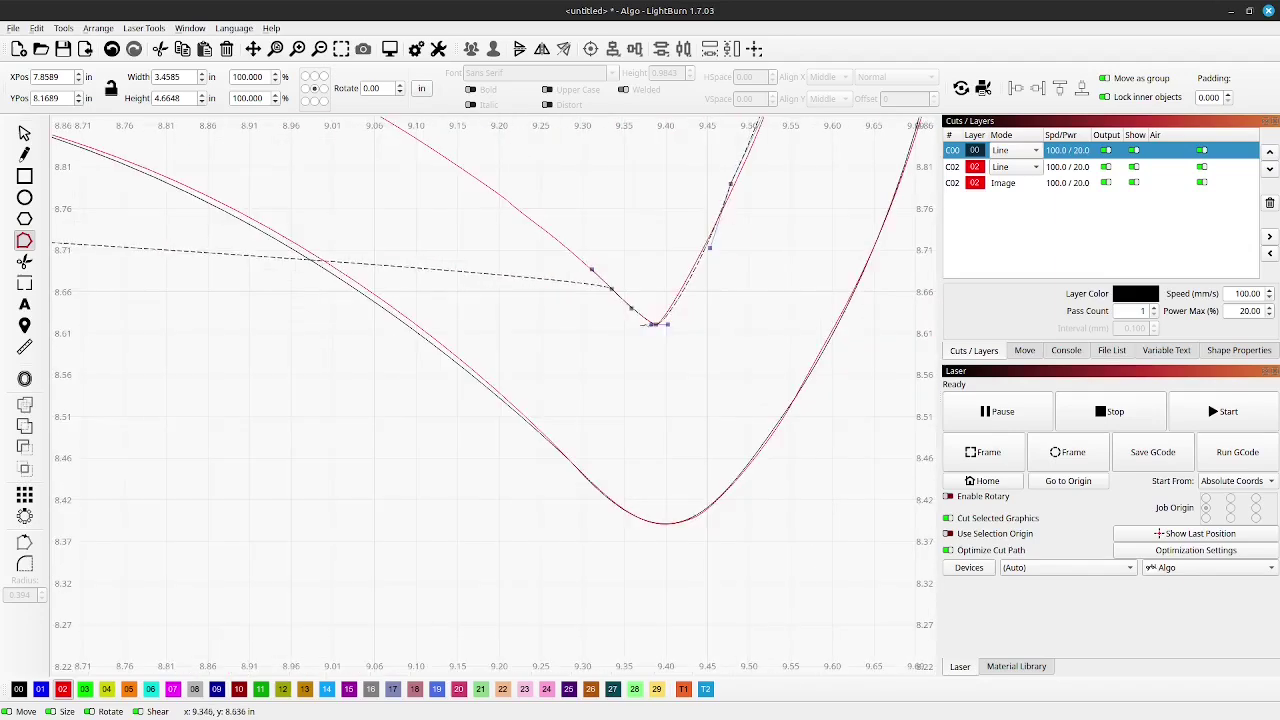
pyautogui.press('d')
pyautogui.press('d')
# Reshape the pointed upper-right end of the inner outline with its handles to match the red guide.
pyautogui.moveTo(646, 321); pyautogui.dragTo(656, 329)
pyautogui.moveTo(709, 248); pyautogui.dragTo(654, 366)
pyautogui.scroll(5, 658, 344)
pyautogui.moveTo(650, 301)
pyautogui.mouseDown()
pyautogui.moveTo(669, 318)
pyautogui.moveTo(646, 283)
pyautogui.mouseUp()
pyautogui.press('i')
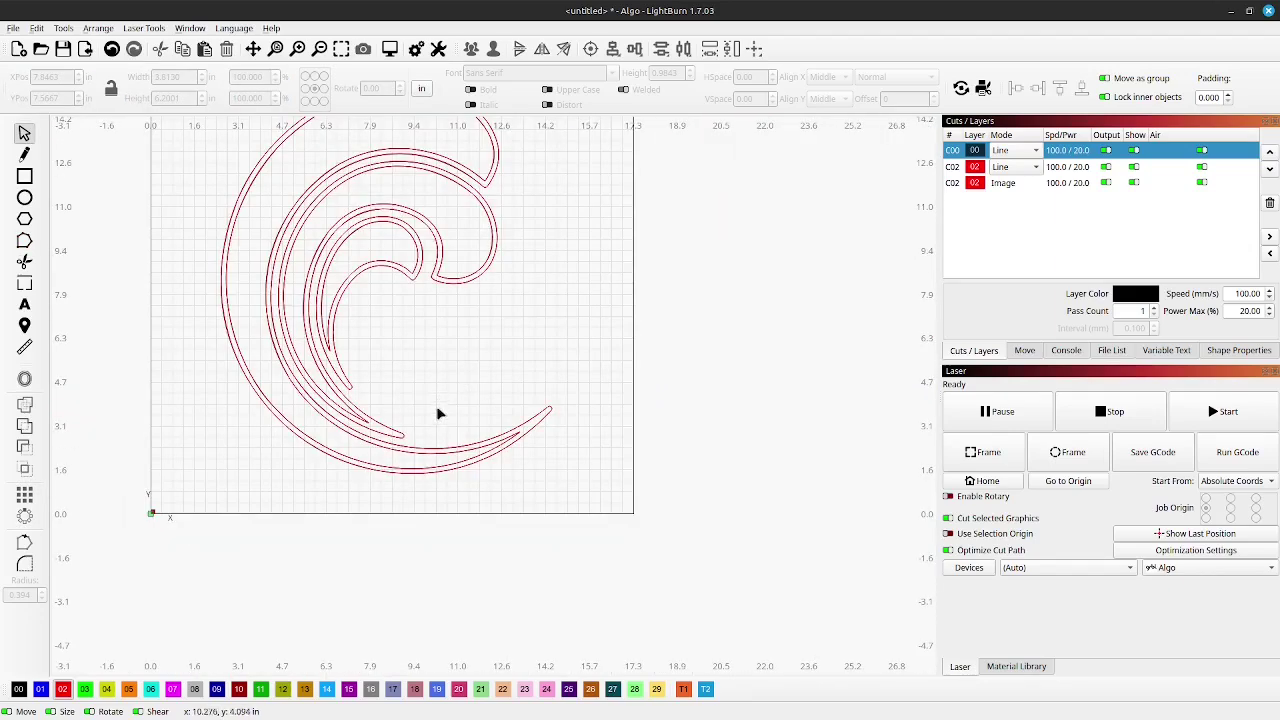
# Select all the wave outlines, hide the red guide layer and examine the nodes across the whole design.
pyautogui.scroll(-3, 436, 412)
pyautogui.moveTo(227, 210); pyautogui.dragTo(577, 528)
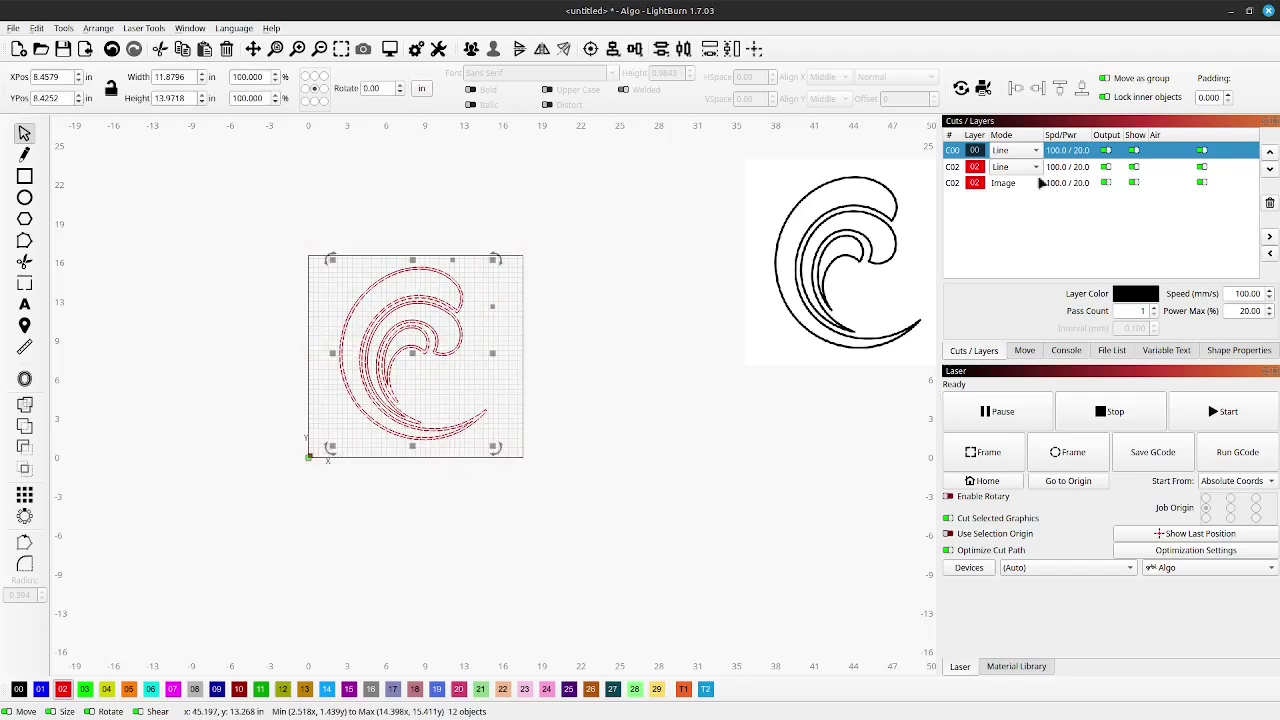
pyautogui.click(1133, 167)
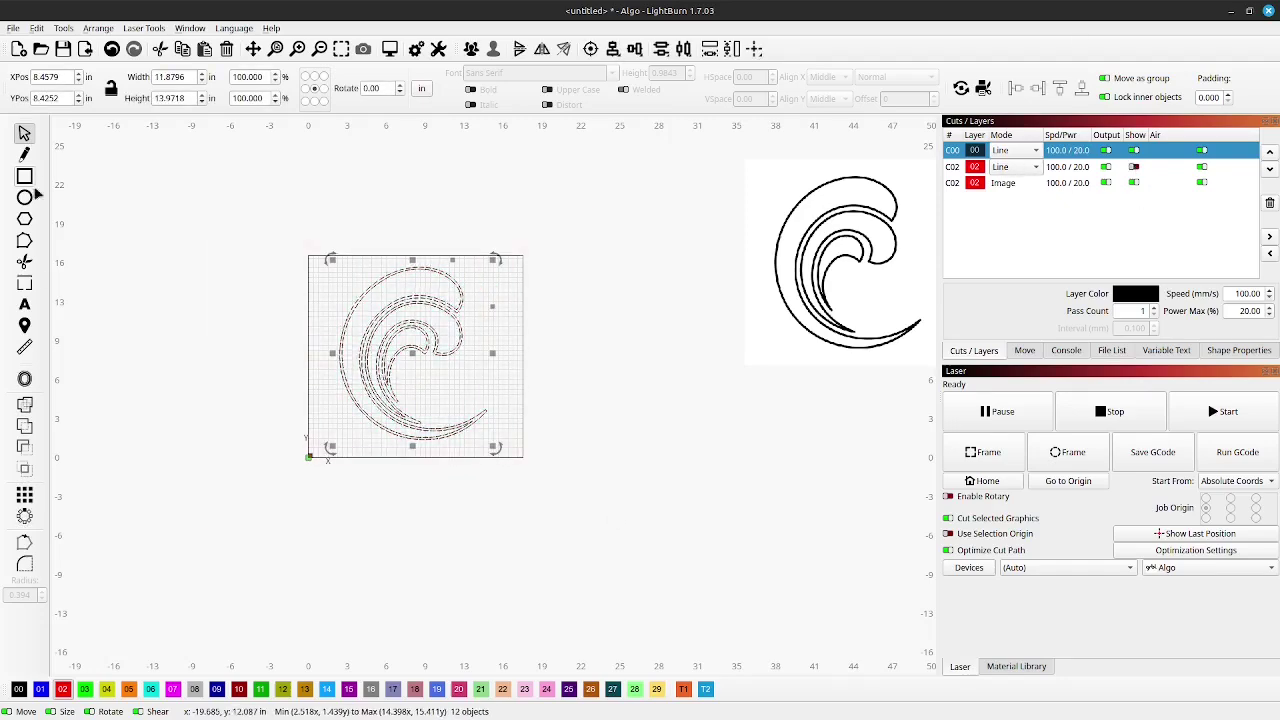
pyautogui.click(25, 242)
pyautogui.scroll(5, 510, 330)
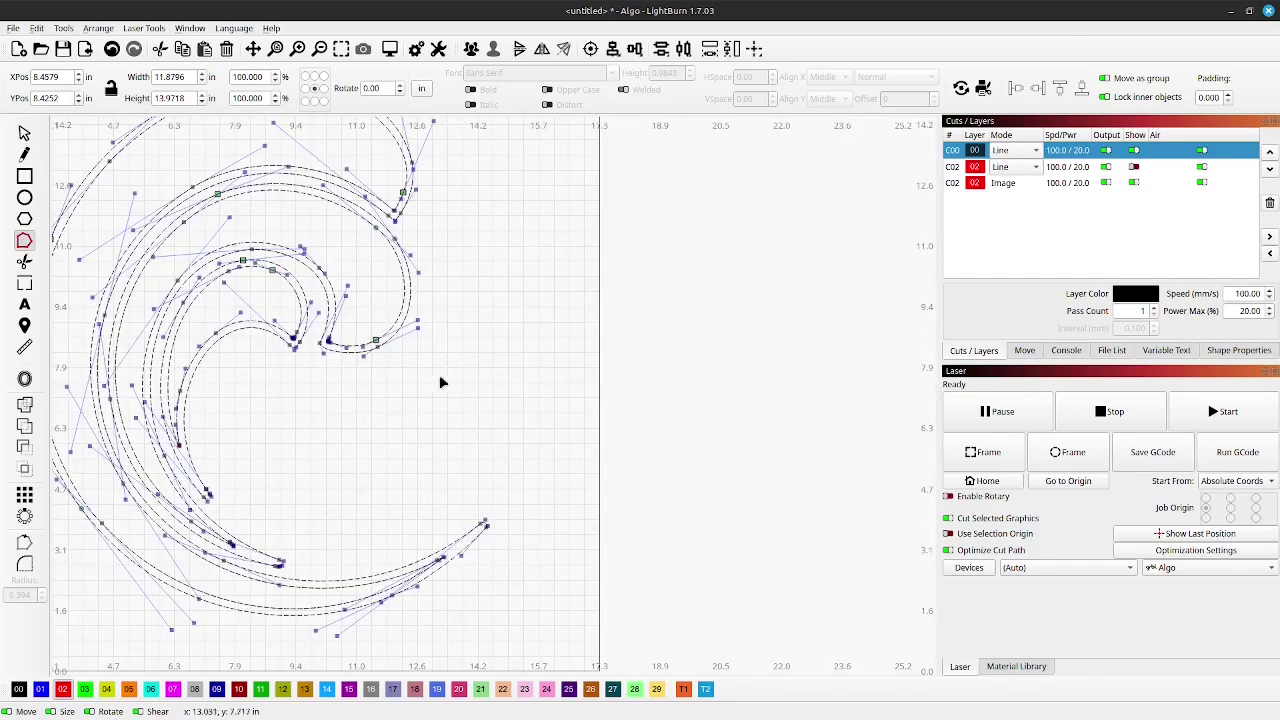
pyautogui.scroll(-3, 470, 425)
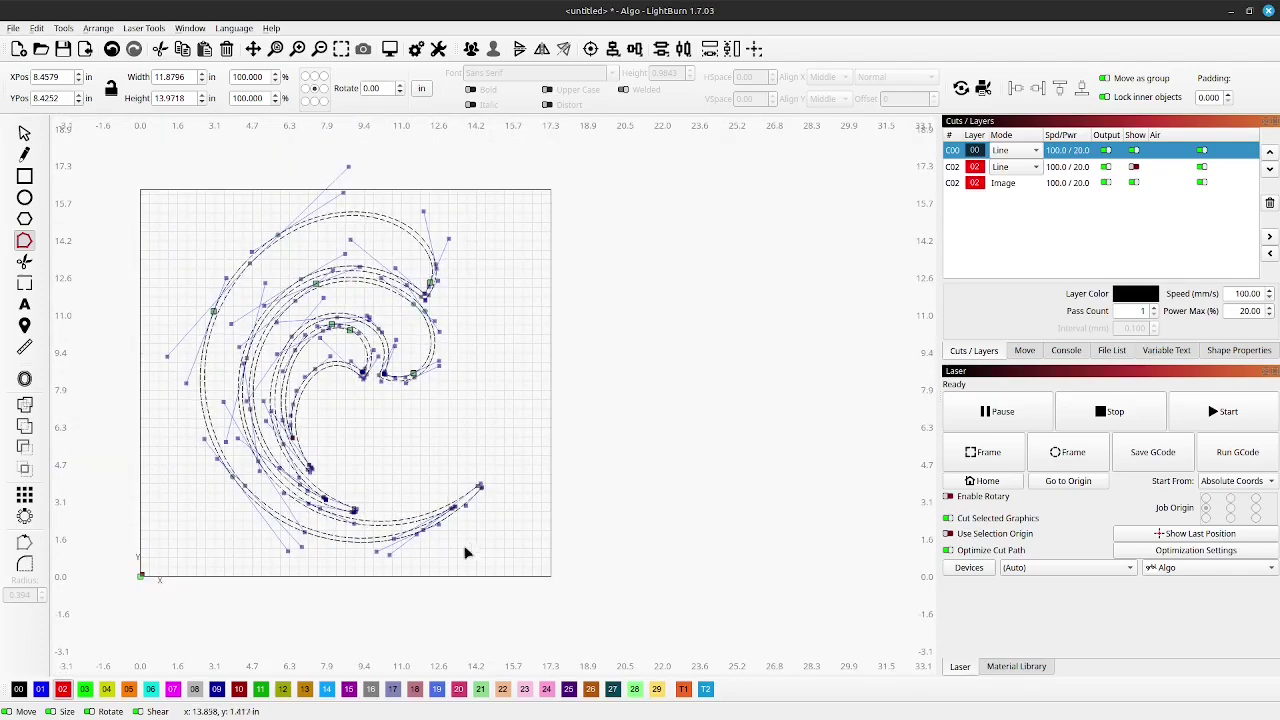
pyautogui.scroll(5, 465, 553)
pyautogui.scroll(-3, 508, 543)
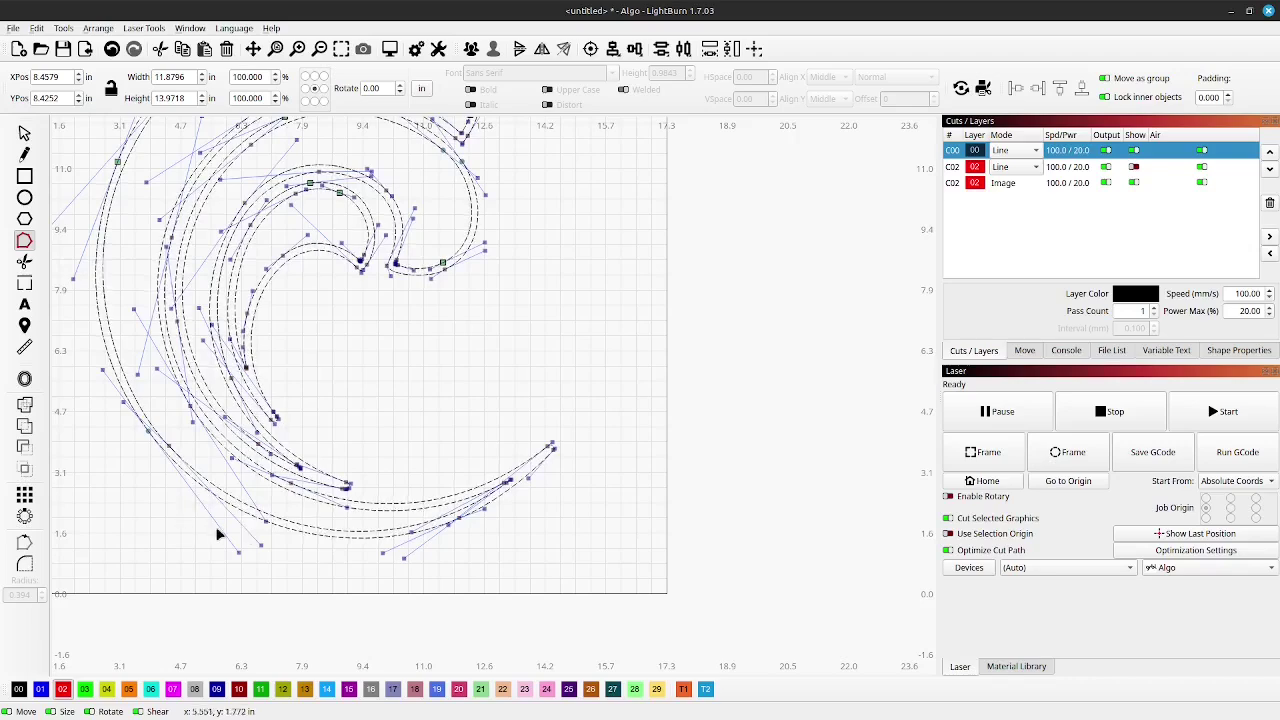
pyautogui.scroll(-3, 466, 560)
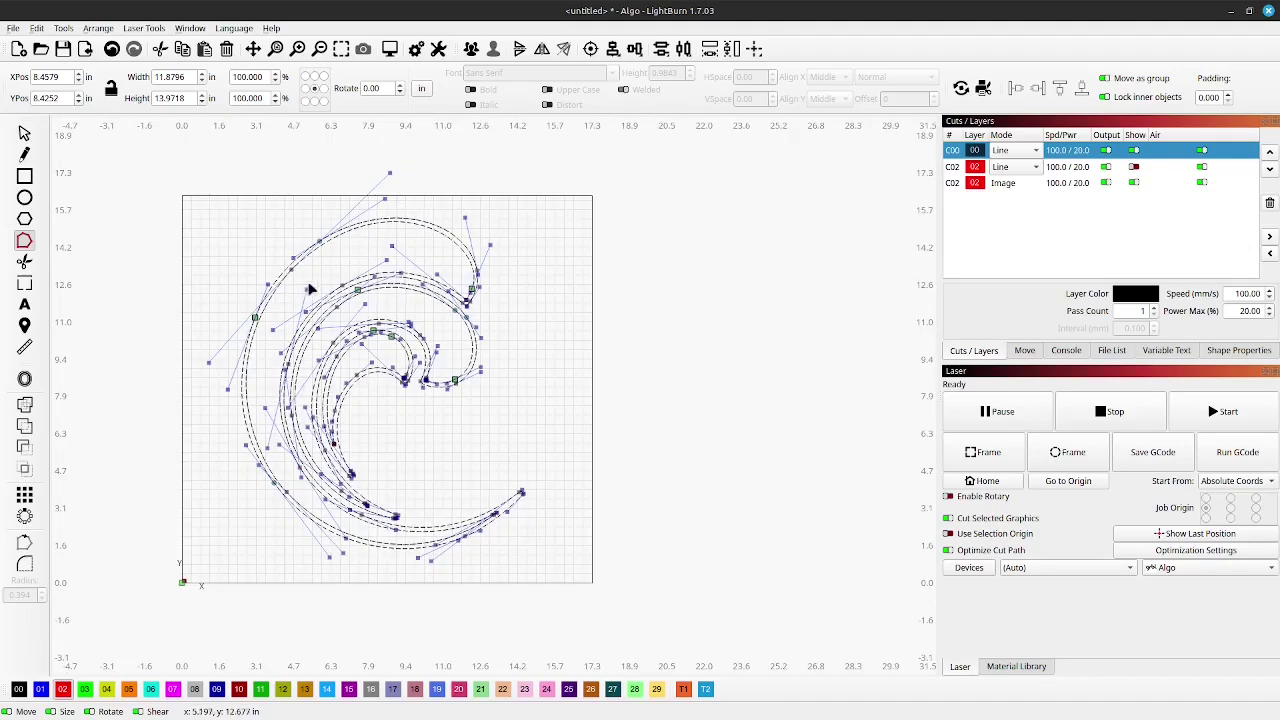
pyautogui.press('Escape')
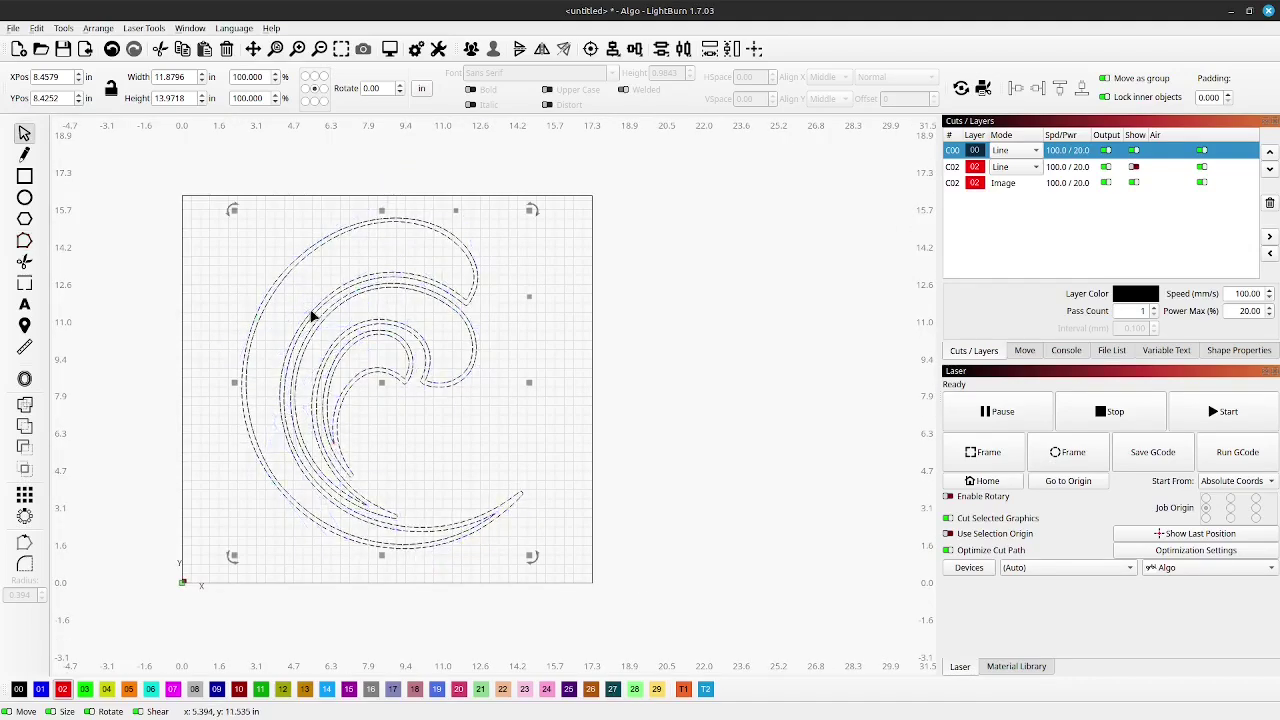
# Set the black 00 layer's mode to Fill and deselect the wave.
pyautogui.click(1038, 152)
pyautogui.click(1012, 172)
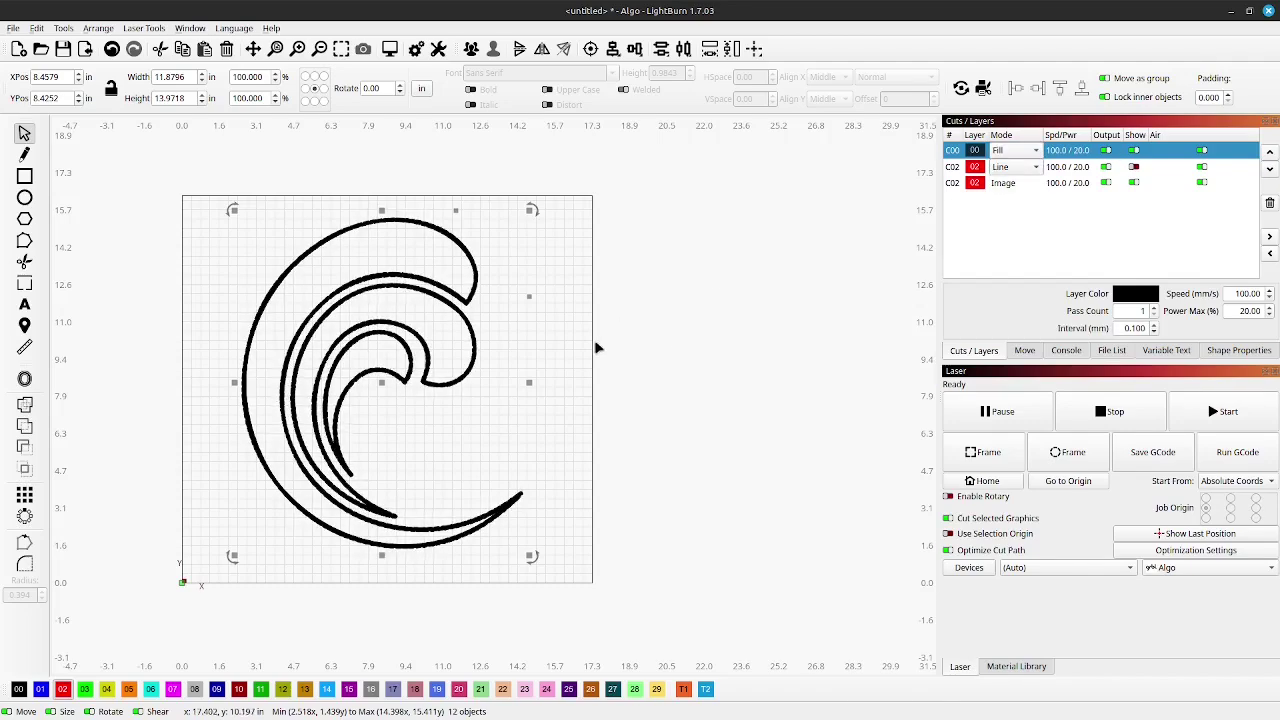
pyautogui.click(686, 350)
pyautogui.scroll(-2, 544, 403)
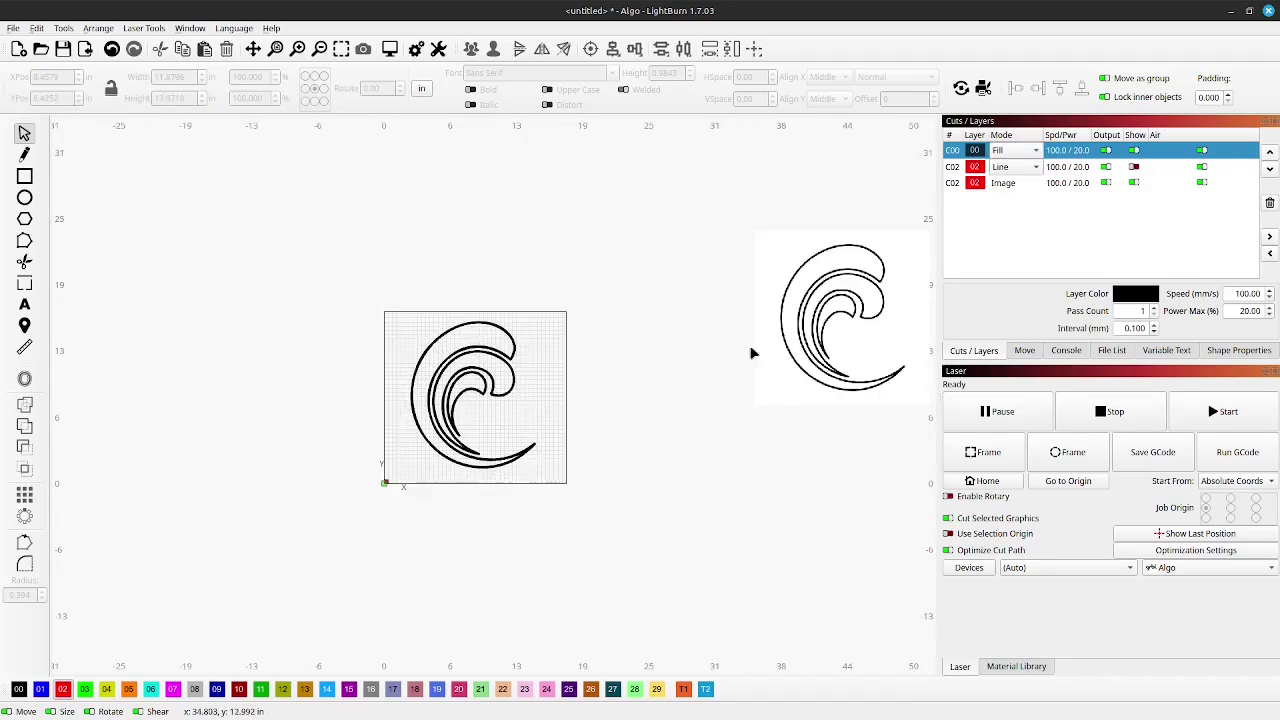
# Move the source wave image directly beside the work area and compare it with the filled trace.
pyautogui.moveTo(843, 340); pyautogui.dragTo(555, 418)
pyautogui.scroll(5, 464, 419)
pyautogui.scroll(-2, 420, 440)
pyautogui.scroll(-3, 415, 443)
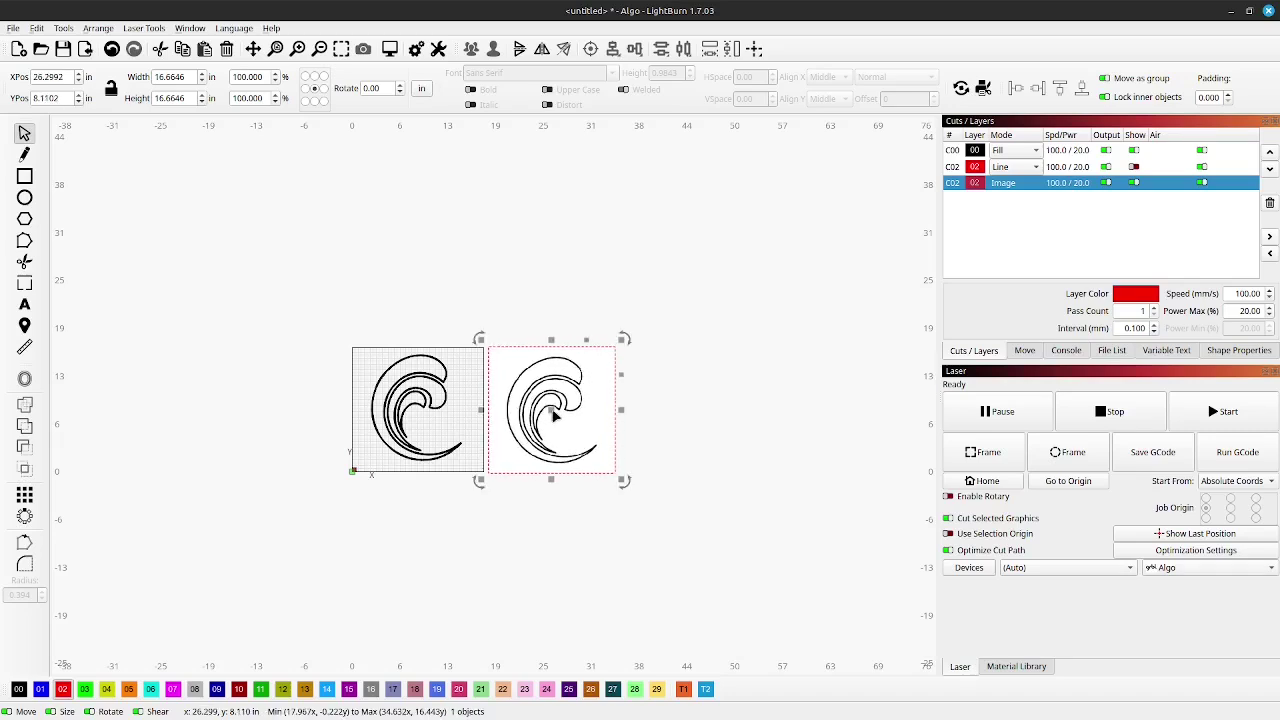
# Export the filled wave trace together with the source image beside it as an SVG file named New in the Desktop folder.
pyautogui.press('Escape')
pyautogui.scroll(2, 565, 418)
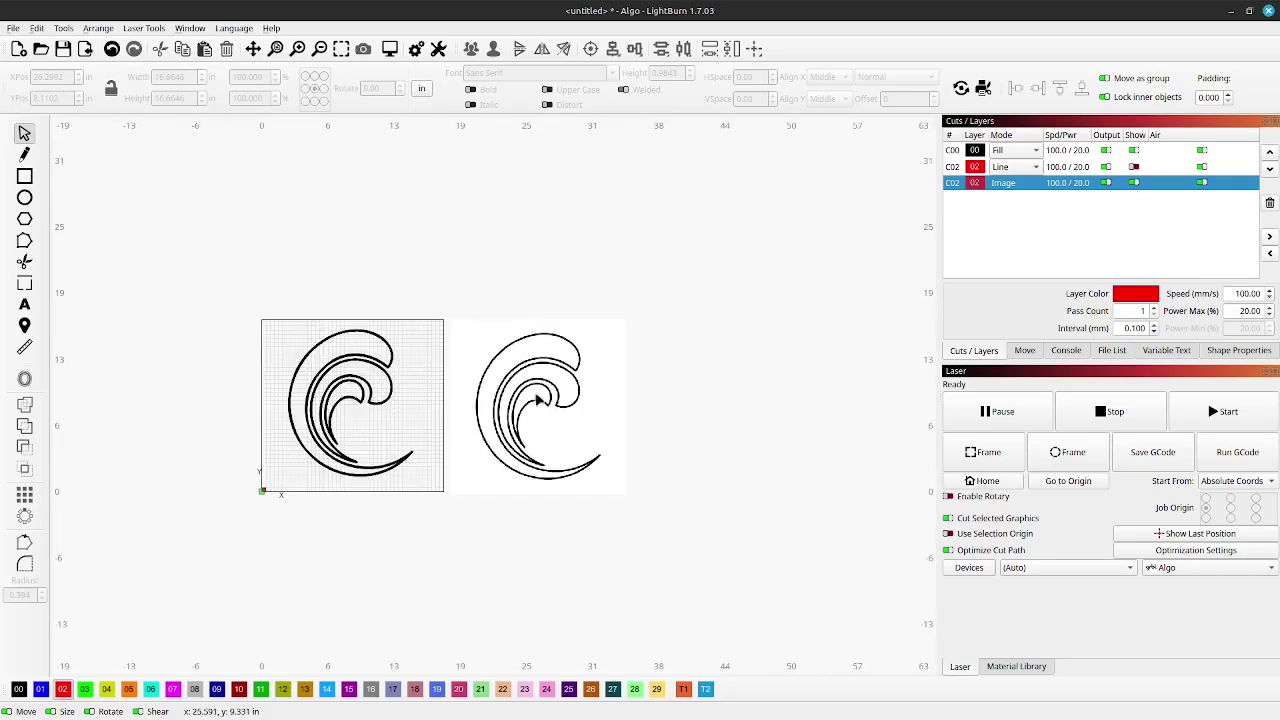
pyautogui.scroll(-1, 538, 399)
pyautogui.moveTo(151, 303); pyautogui.dragTo(609, 546)
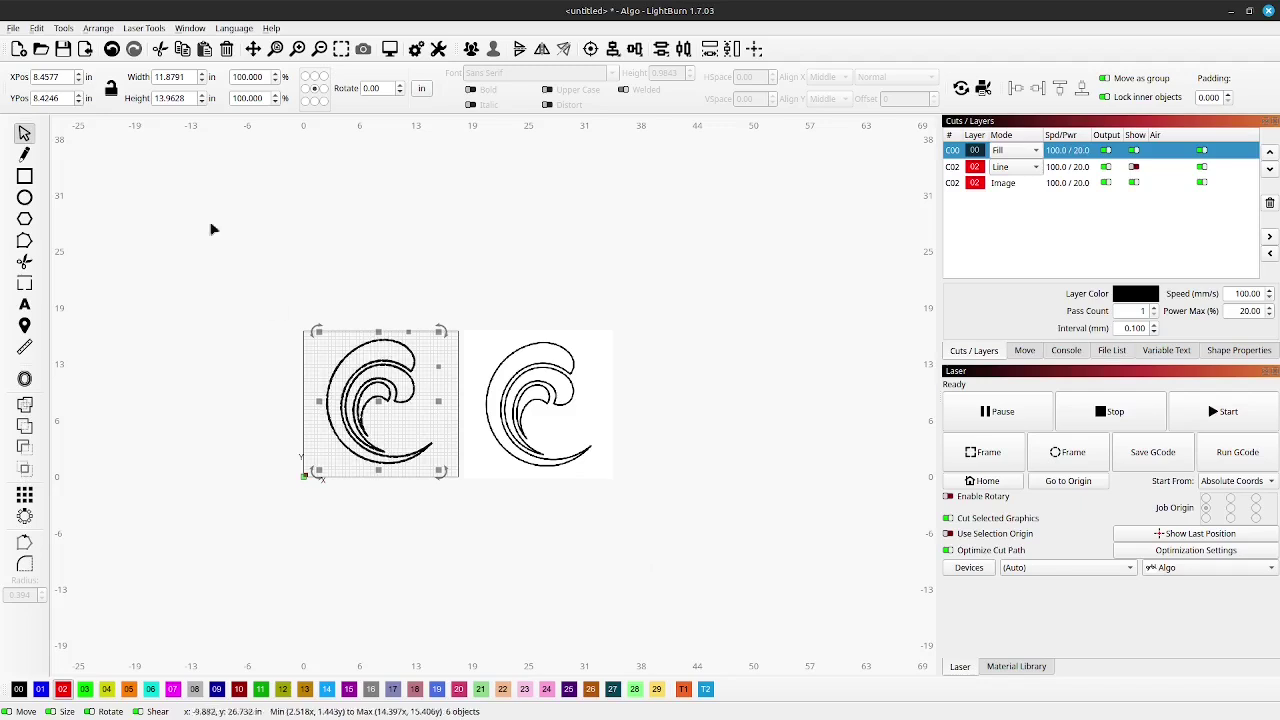
pyautogui.moveTo(191, 207); pyautogui.dragTo(708, 552)
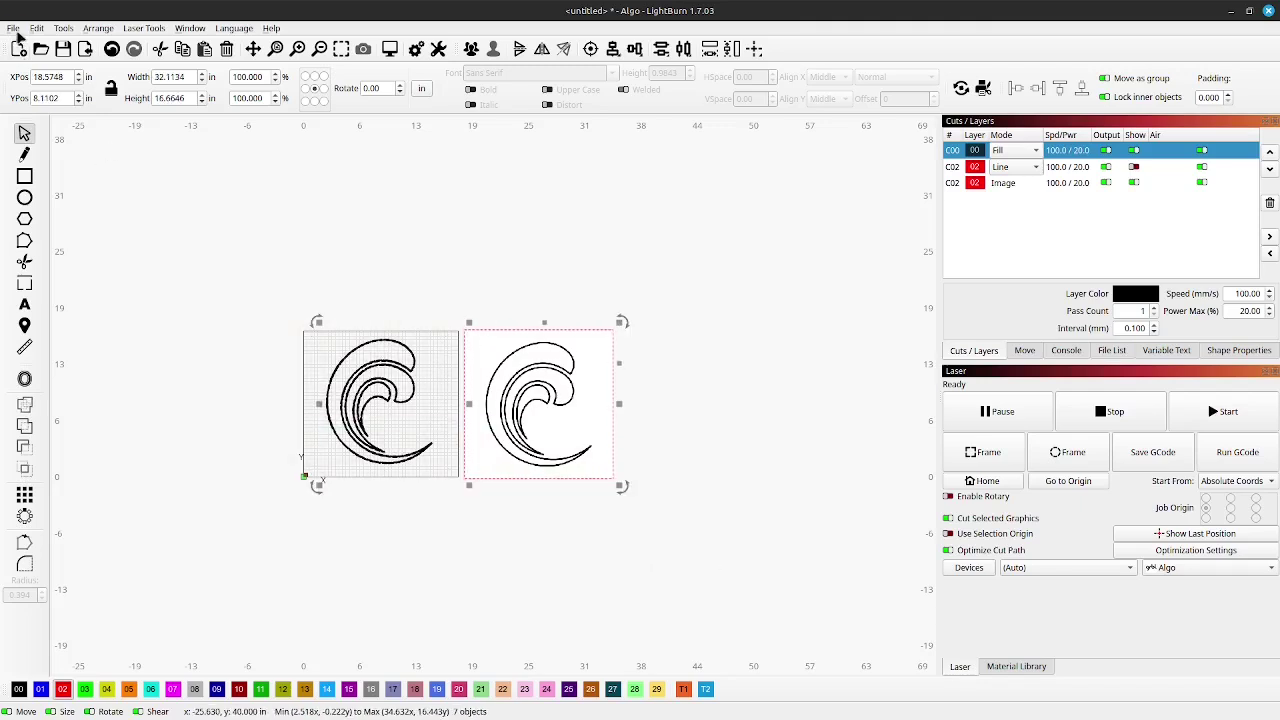
pyautogui.click(14, 28)
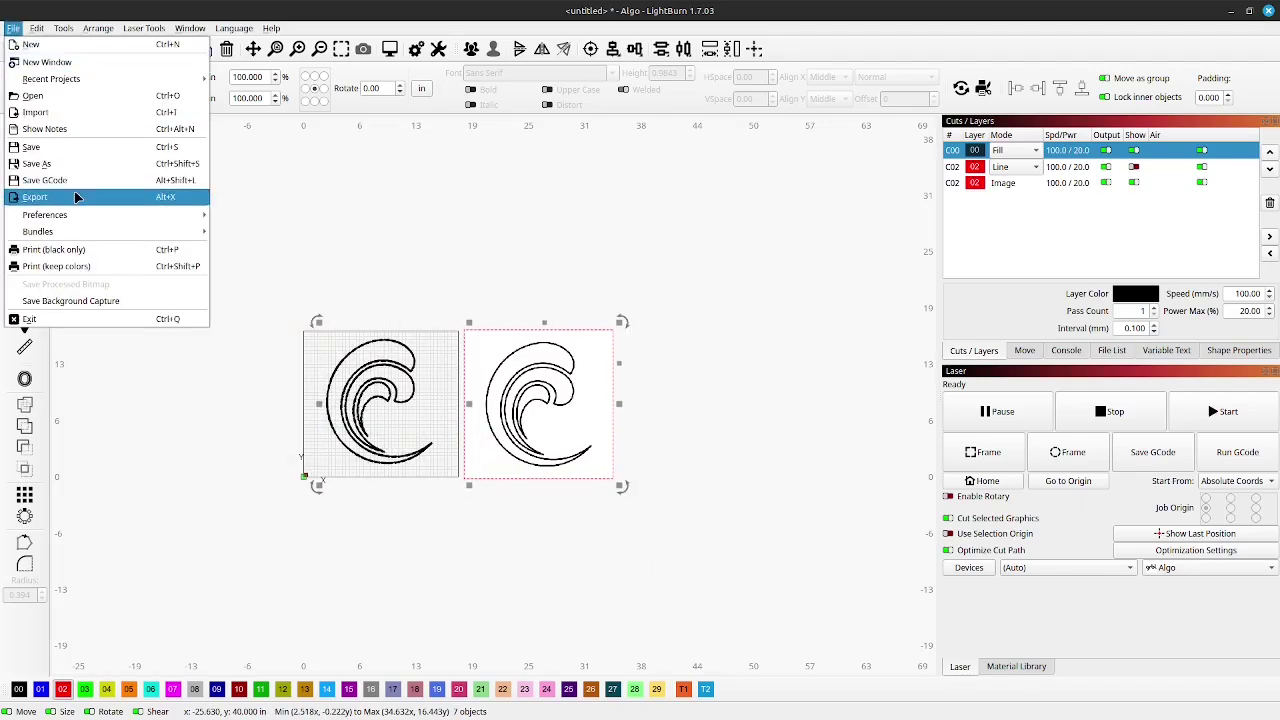
pyautogui.click(48, 203)
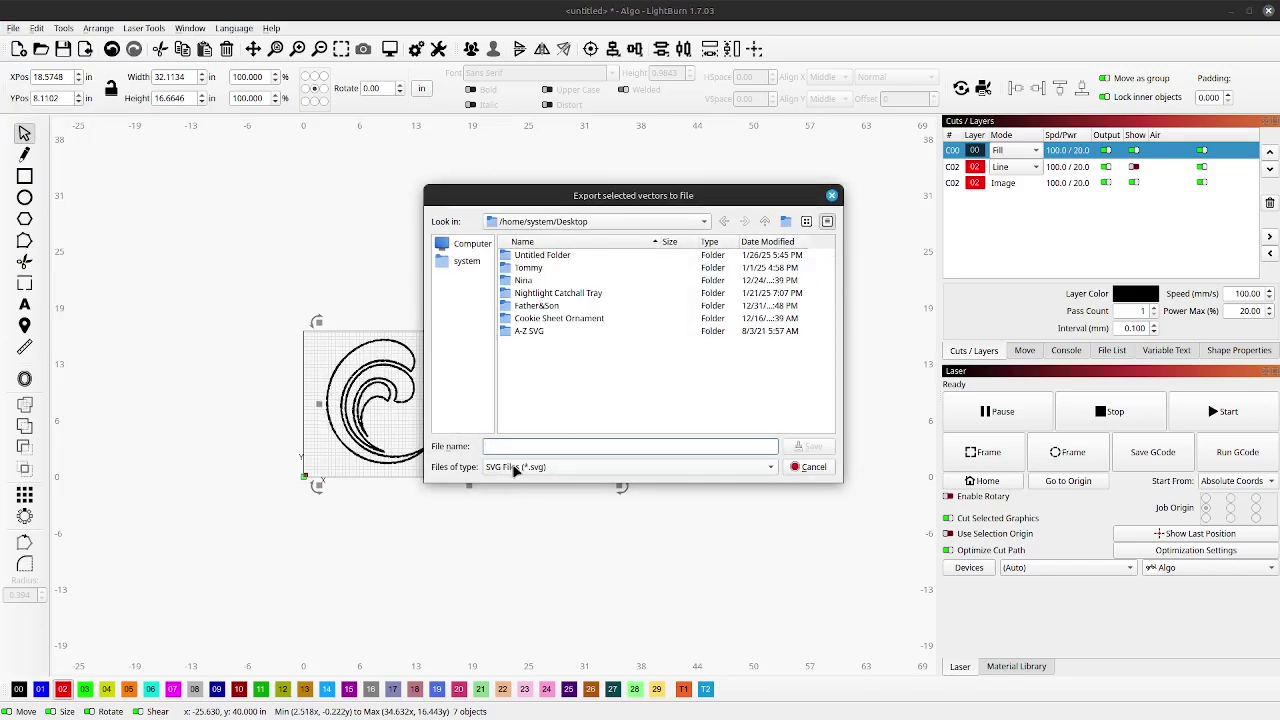
pyautogui.click(468, 262)
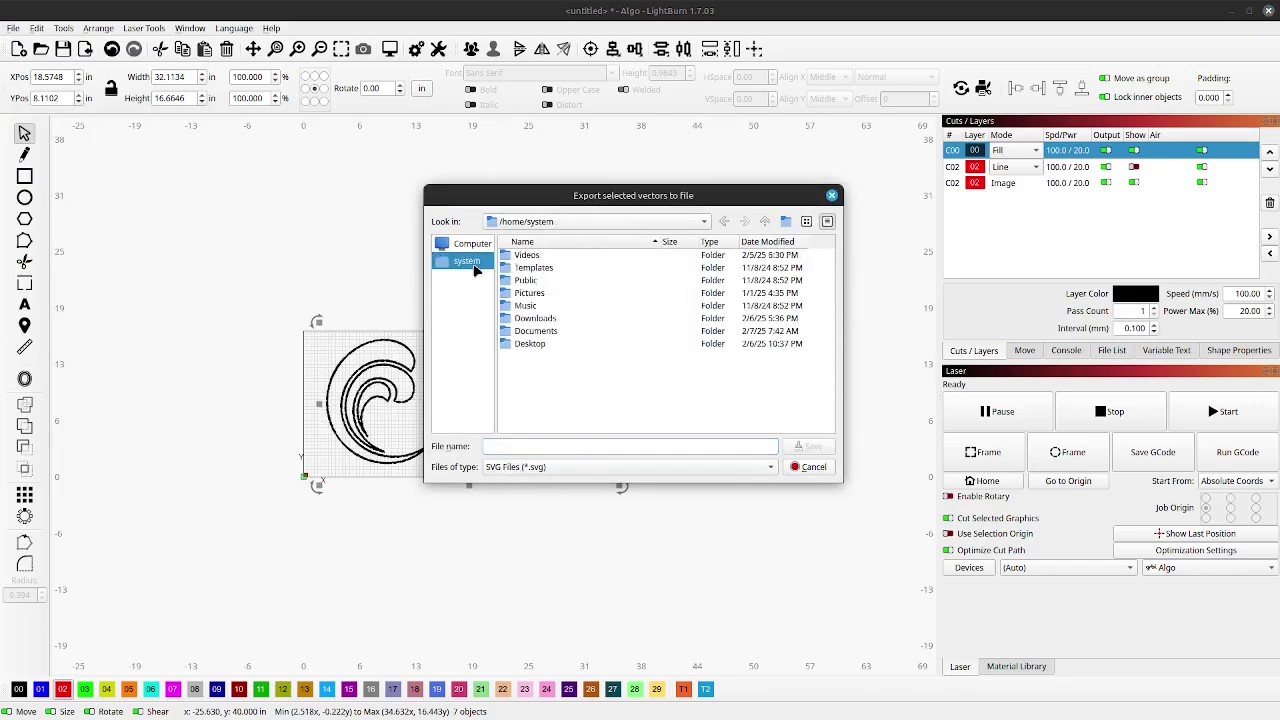
pyautogui.click(524, 347)
pyautogui.doubleClick(524, 347)
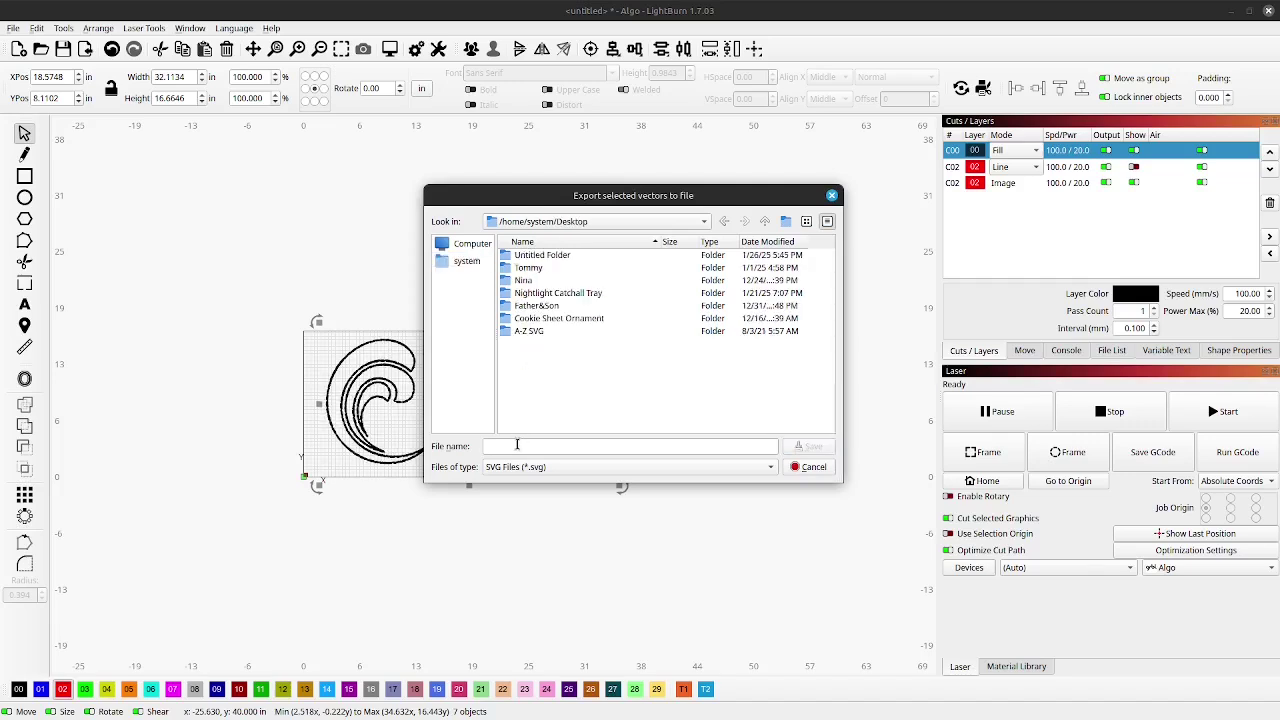
pyautogui.write('N')
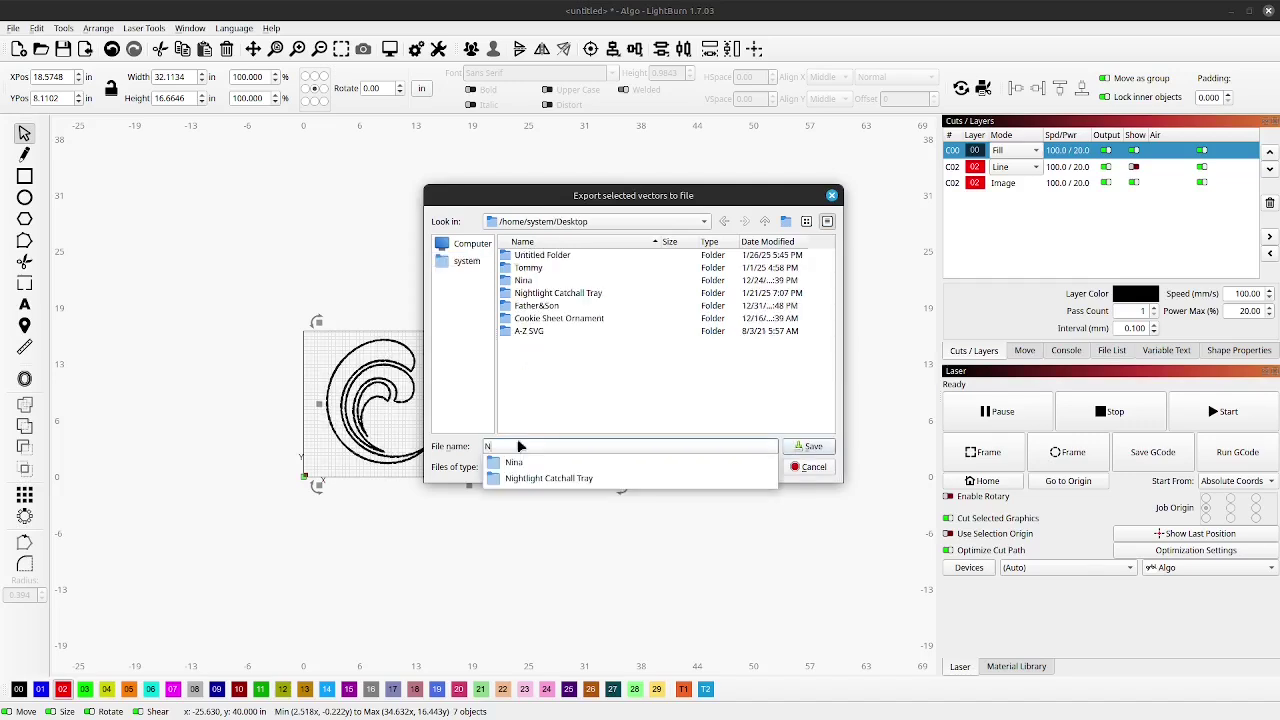
pyautogui.write('ew')
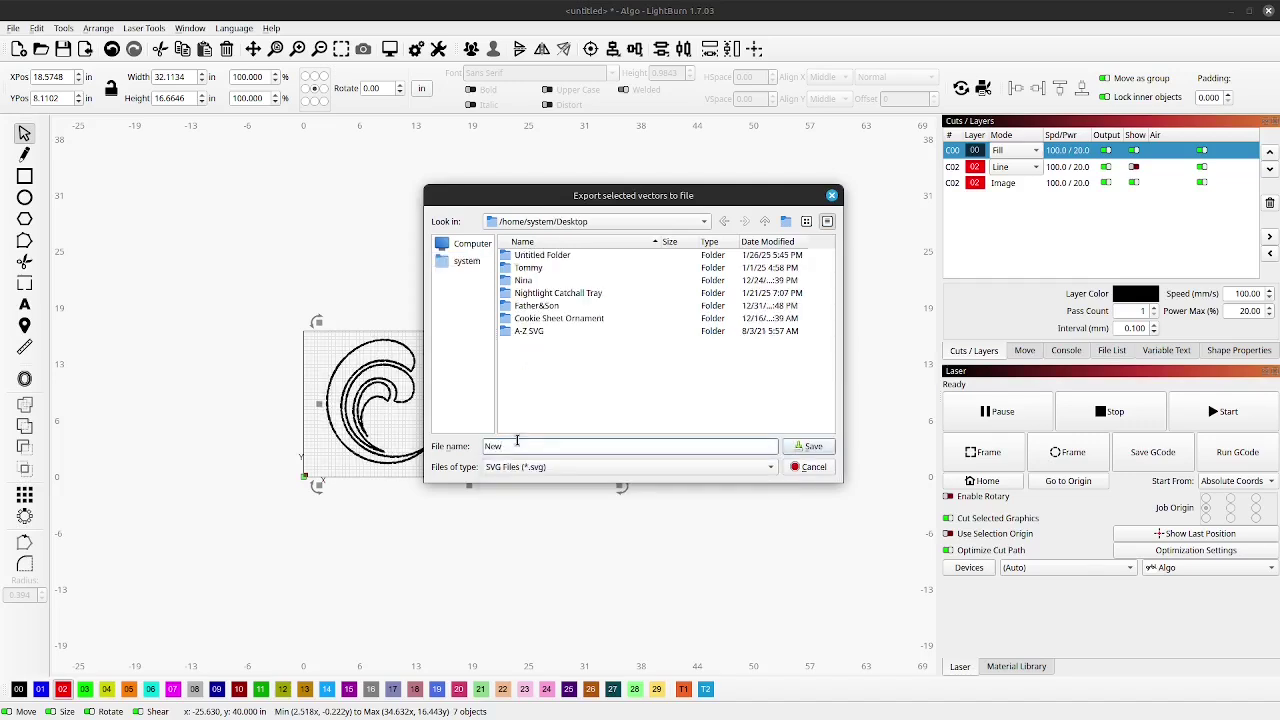
pyautogui.click(808, 446)
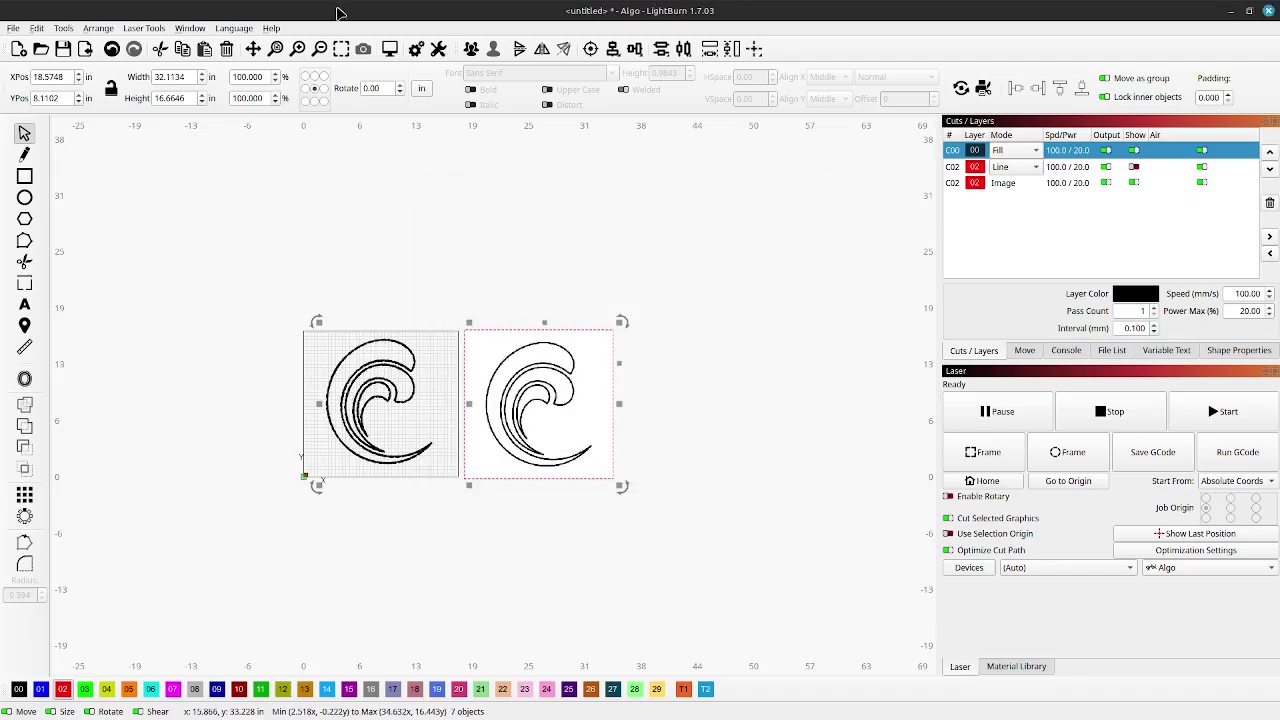
# Restore and narrow the LightBurn window, and move it out of the way to show the original wave photo in Firefox.
pyautogui.moveTo(338, 12); pyautogui.dragTo(358, 112)
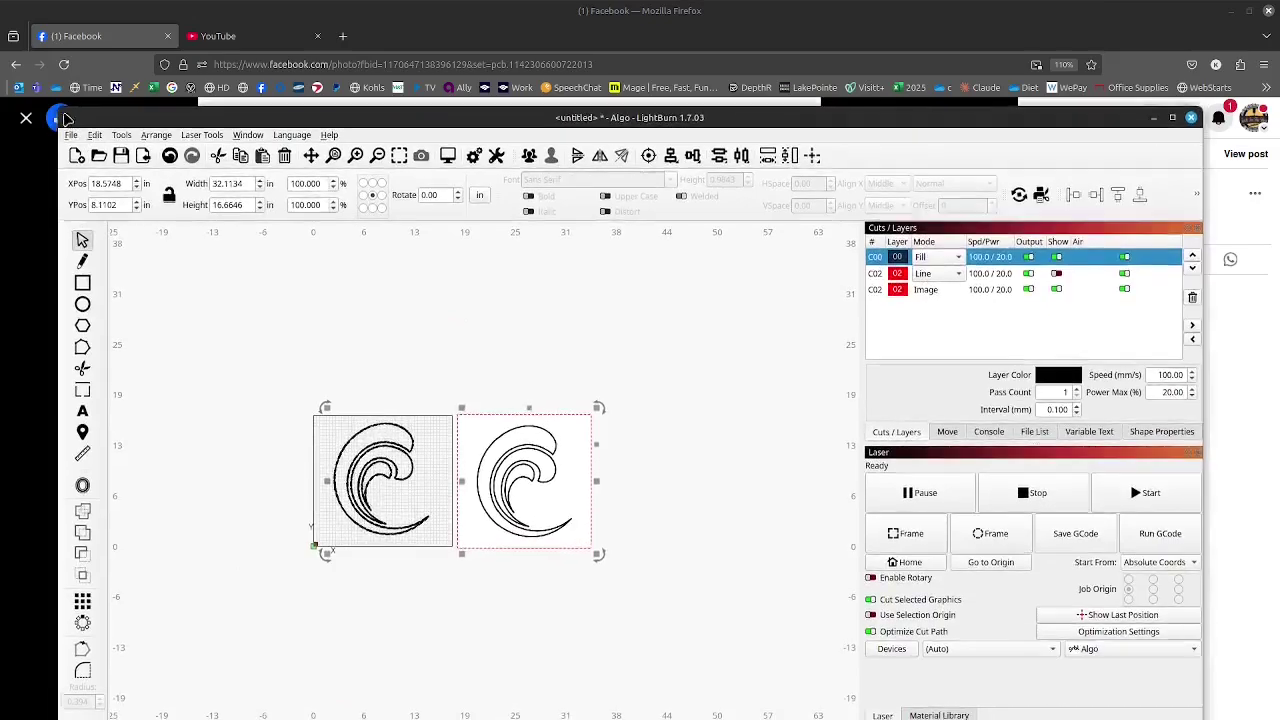
pyautogui.moveTo(59, 119); pyautogui.dragTo(343, 118)
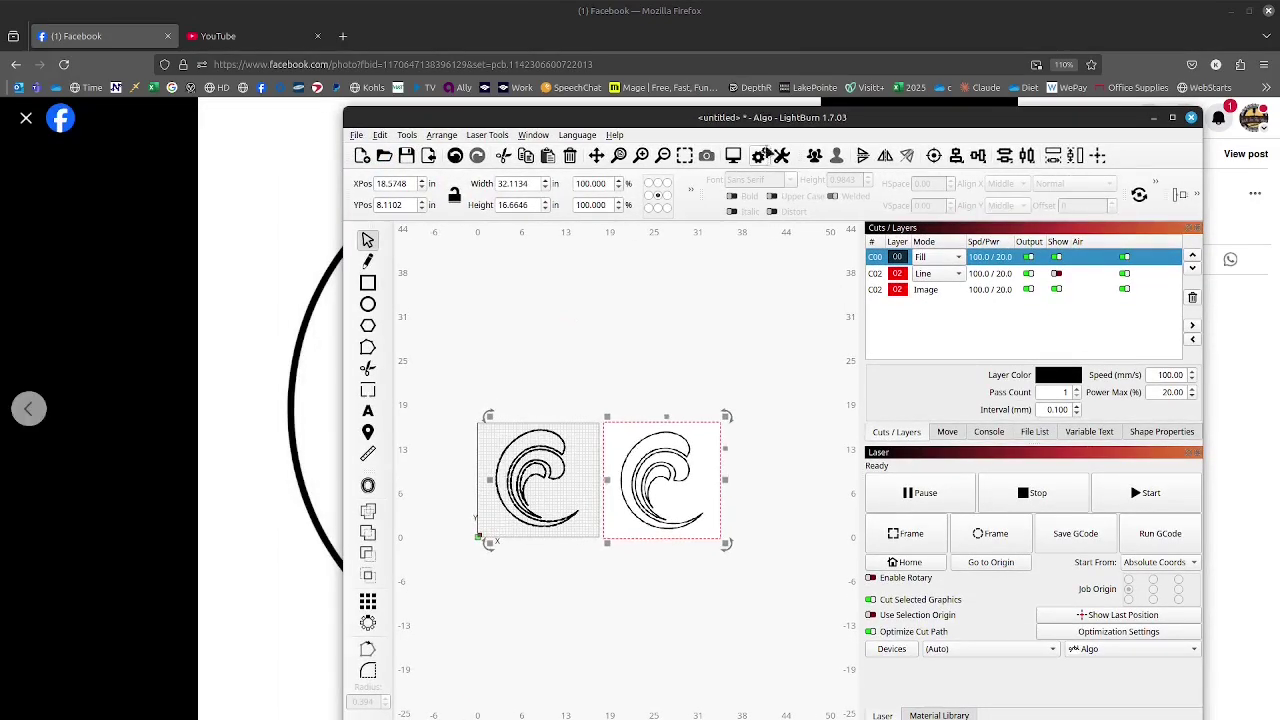
pyautogui.moveTo(768, 117); pyautogui.dragTo(1279, 150)
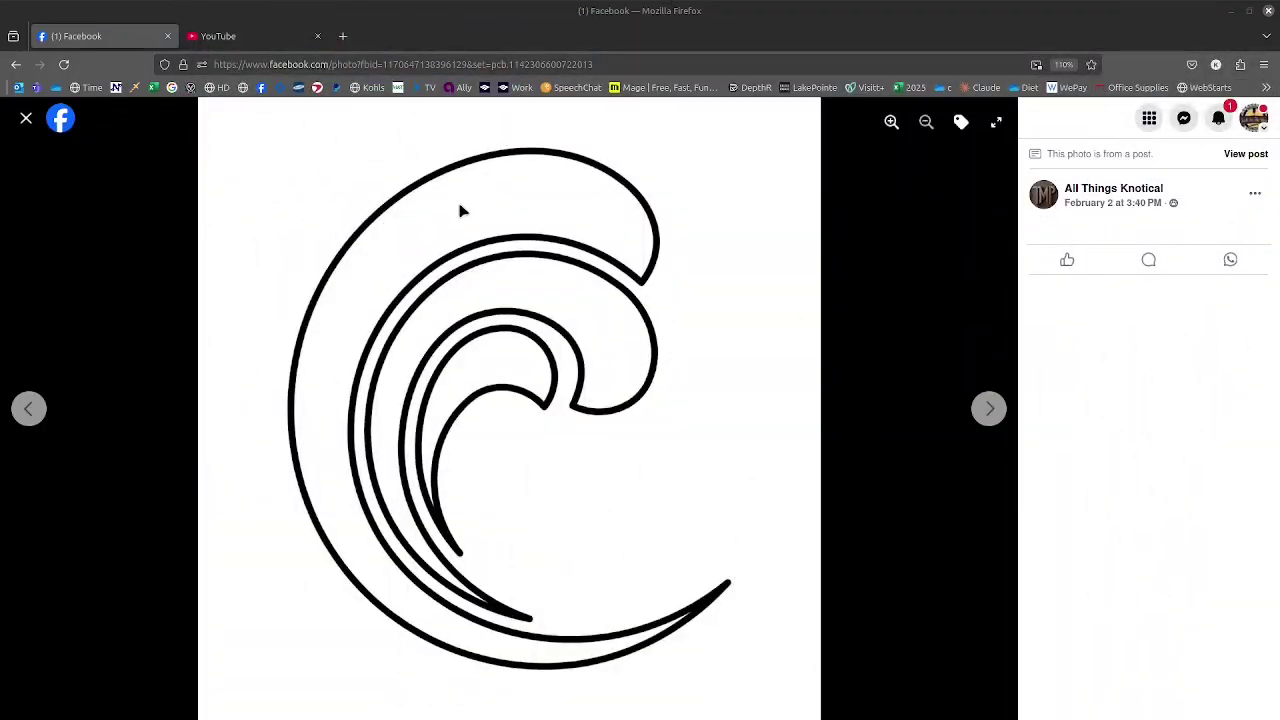